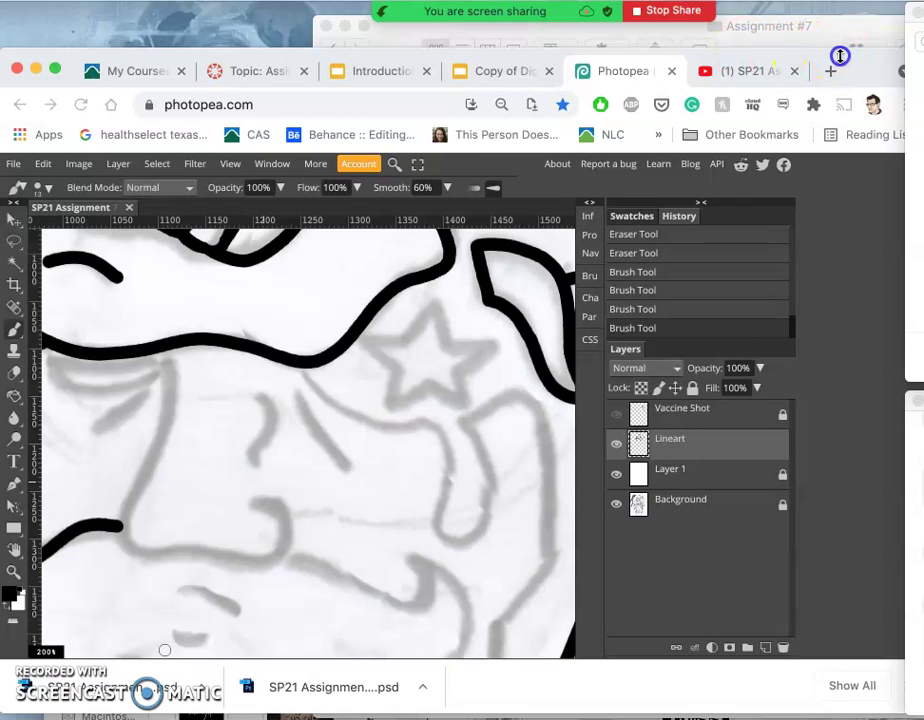
Step: Extend the browser window upward and close the downloads bar to enlarge the canvas area
mouse_move(840, 56)
left_mouse_down()
mouse_move(839, 81)
mouse_move(841, 38)
left_mouse_up()
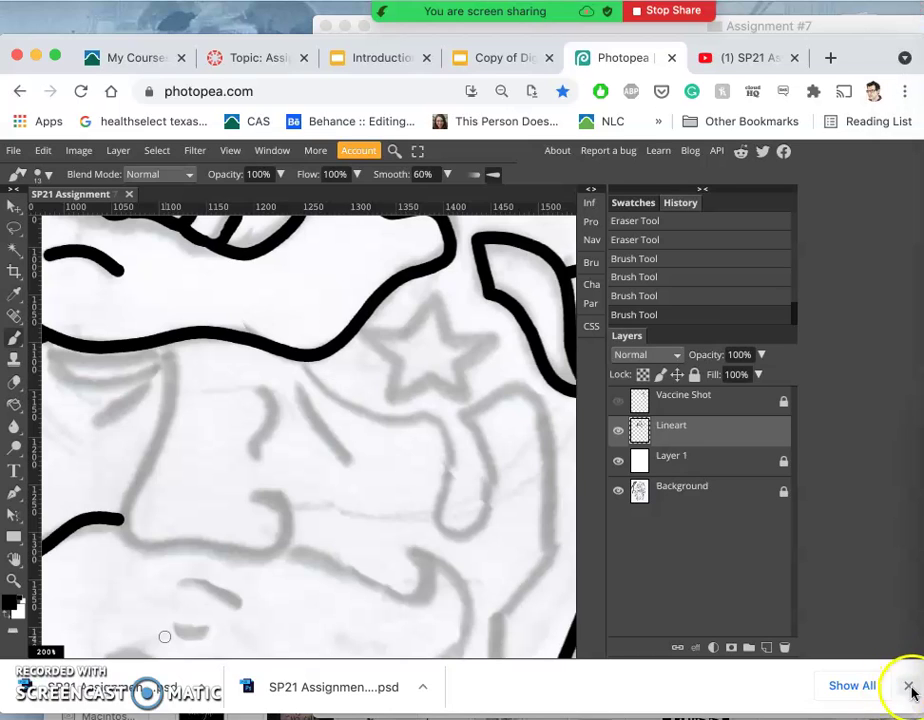
left_click(902, 686)
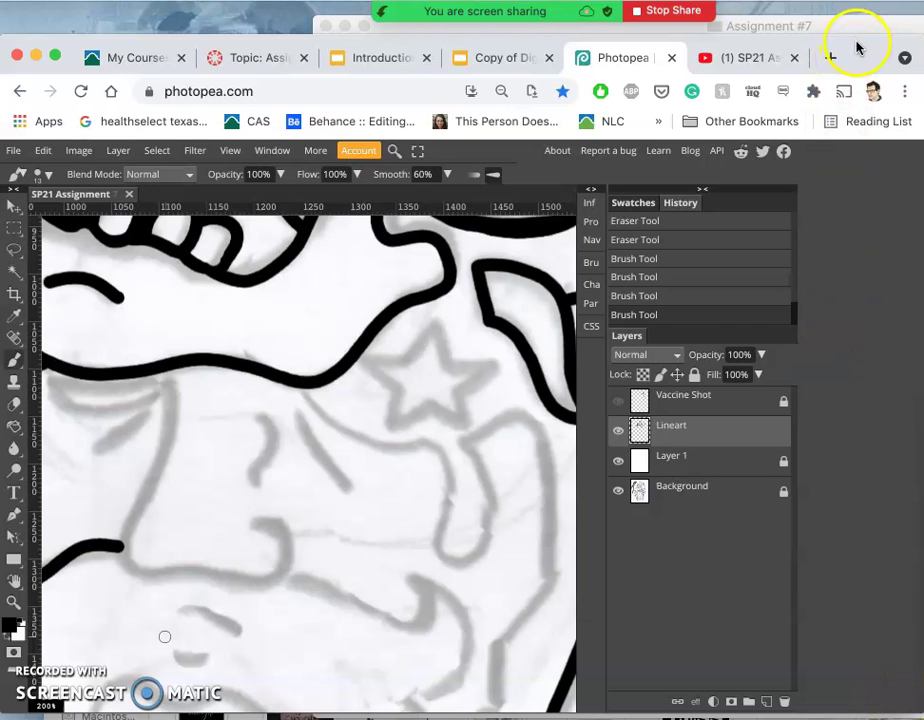
left_click_drag(858, 46, 858, 50)
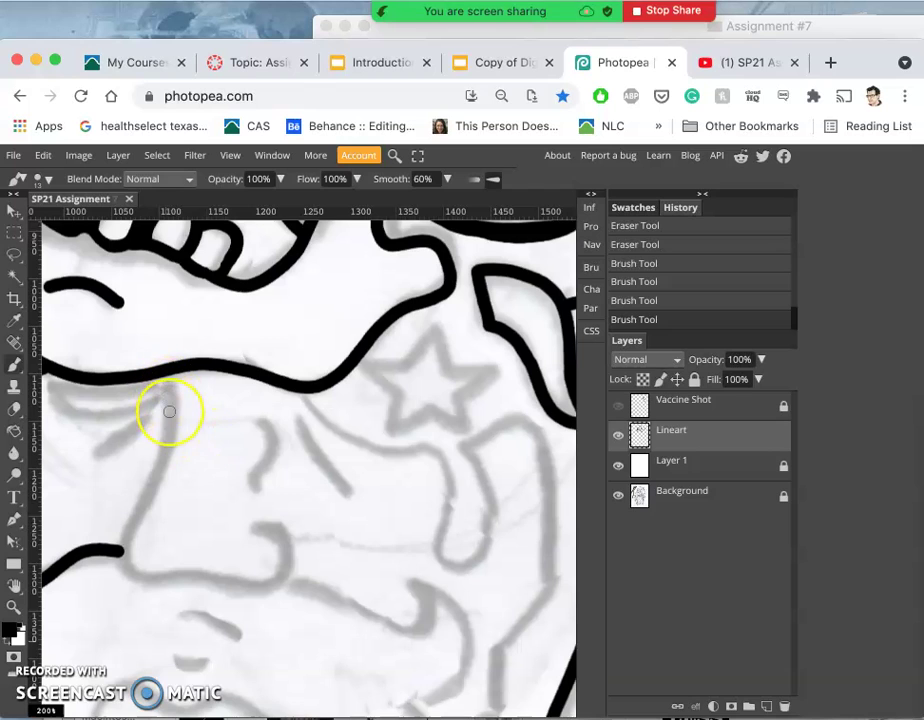
Step: Trace the cloth fold below the jaw, ending in its hooked curl, and the curved collar line beside it on the Lineart layer
scroll(169, 411, "left", 1)
scroll(169, 410, "left", 4)
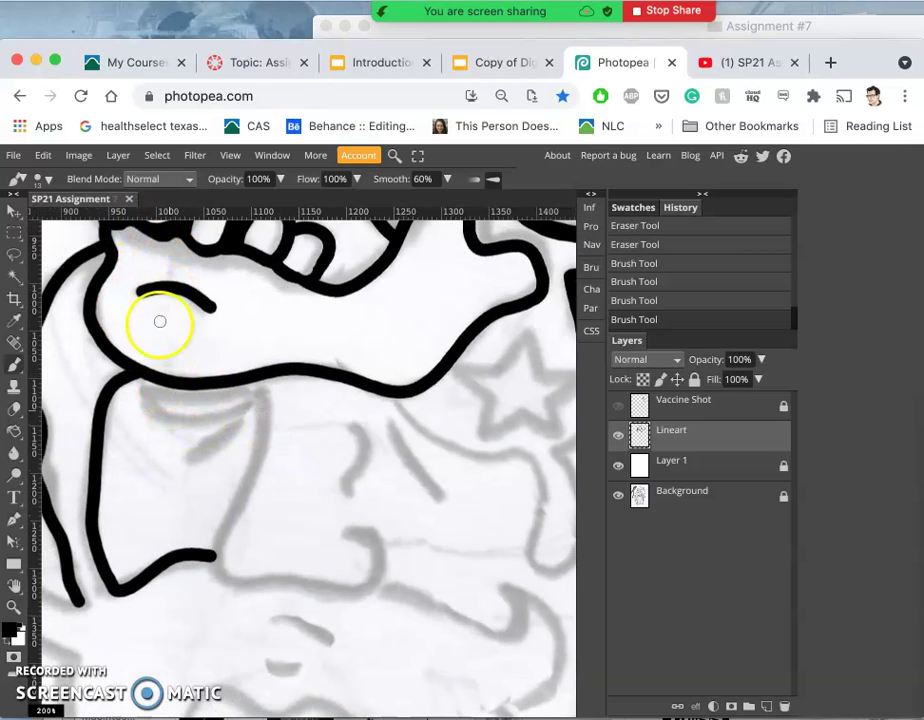
left_click(259, 396)
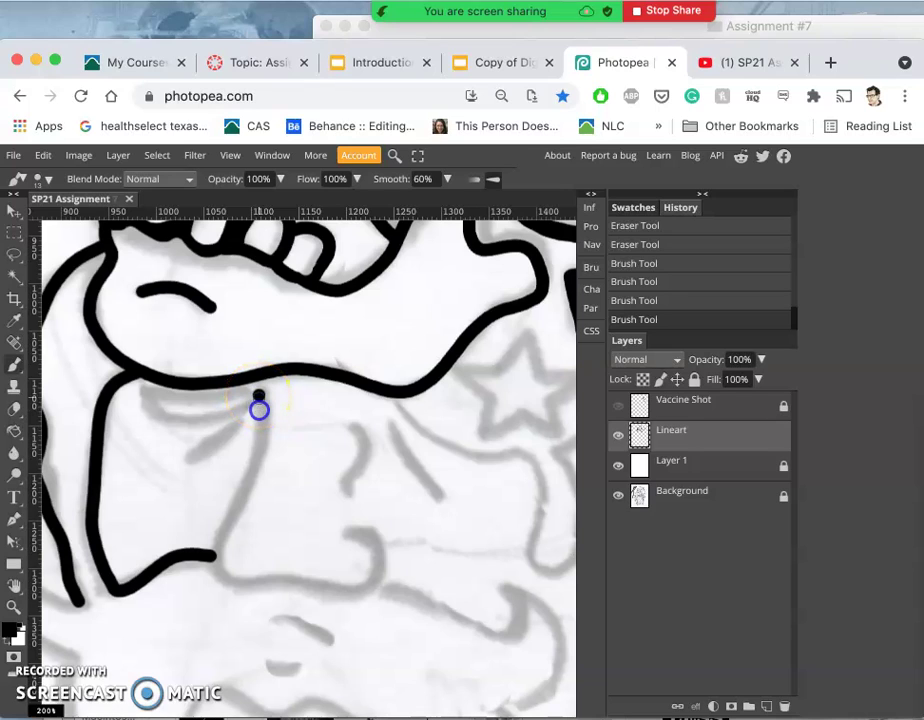
mouse_move(259, 423)
left_mouse_down()
mouse_move(207, 559)
mouse_move(208, 589)
mouse_move(239, 598)
mouse_move(307, 579)
mouse_move(362, 604)
mouse_move(385, 588)
mouse_move(392, 553)
mouse_move(373, 530)
mouse_move(328, 540)
left_mouse_up()
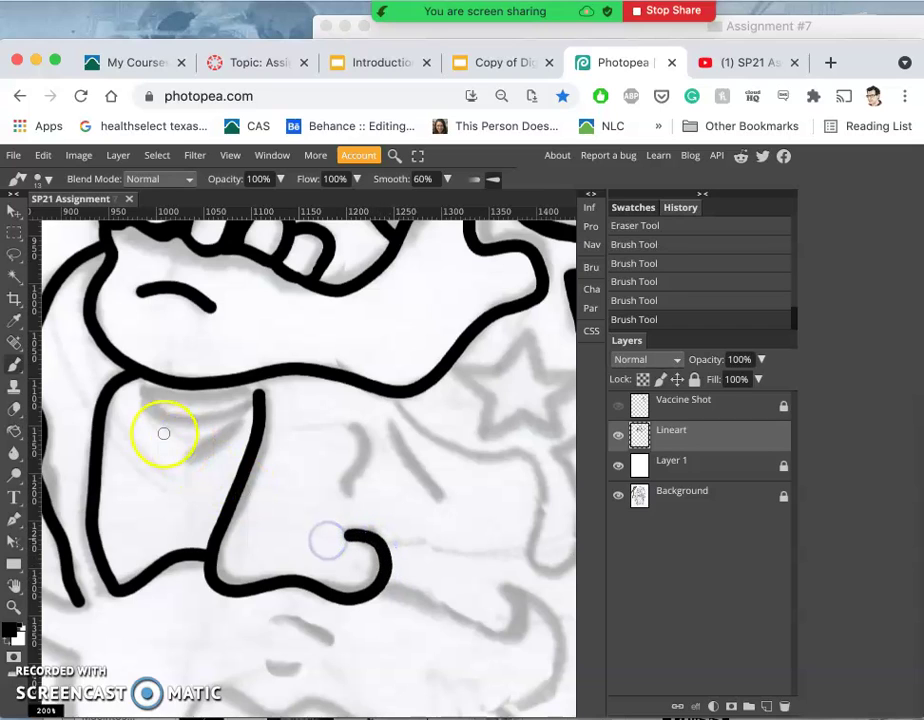
mouse_move(143, 394)
left_mouse_down()
mouse_move(171, 423)
mouse_move(202, 427)
mouse_move(243, 410)
mouse_move(262, 386)
left_mouse_up()
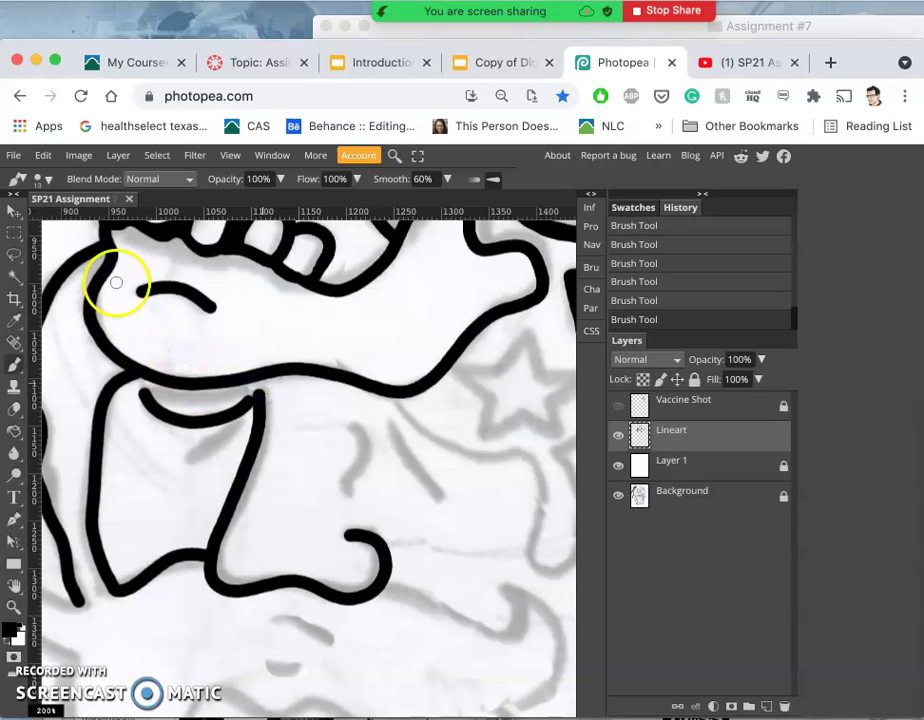
Step: Set the brush size to 10 px and trace the upper edge of the curved collar fold directly beneath the jaw
left_click(40, 179)
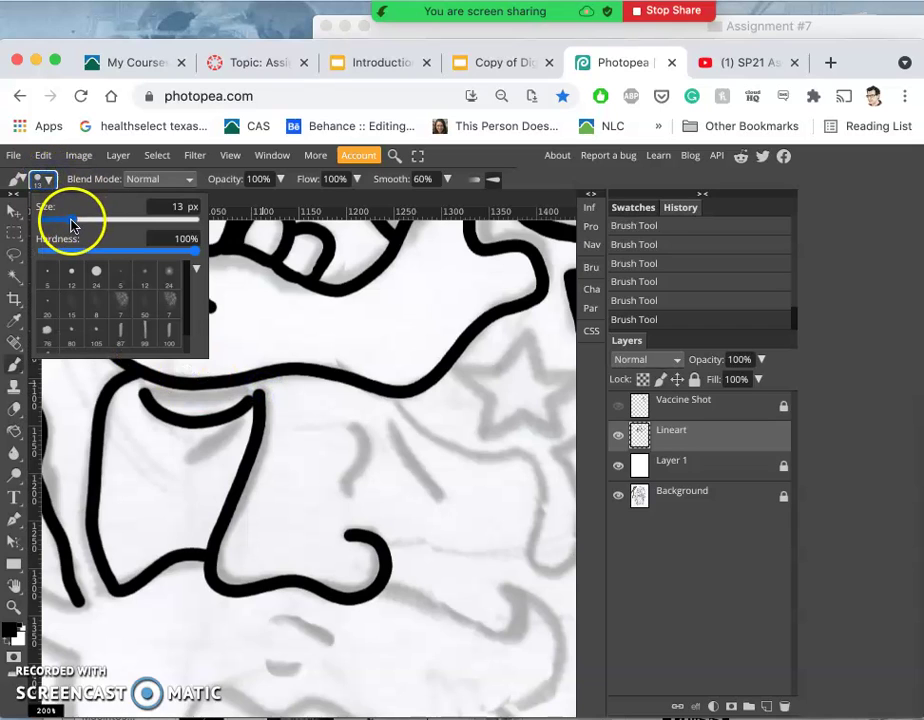
left_click_drag(72, 220, 68, 223)
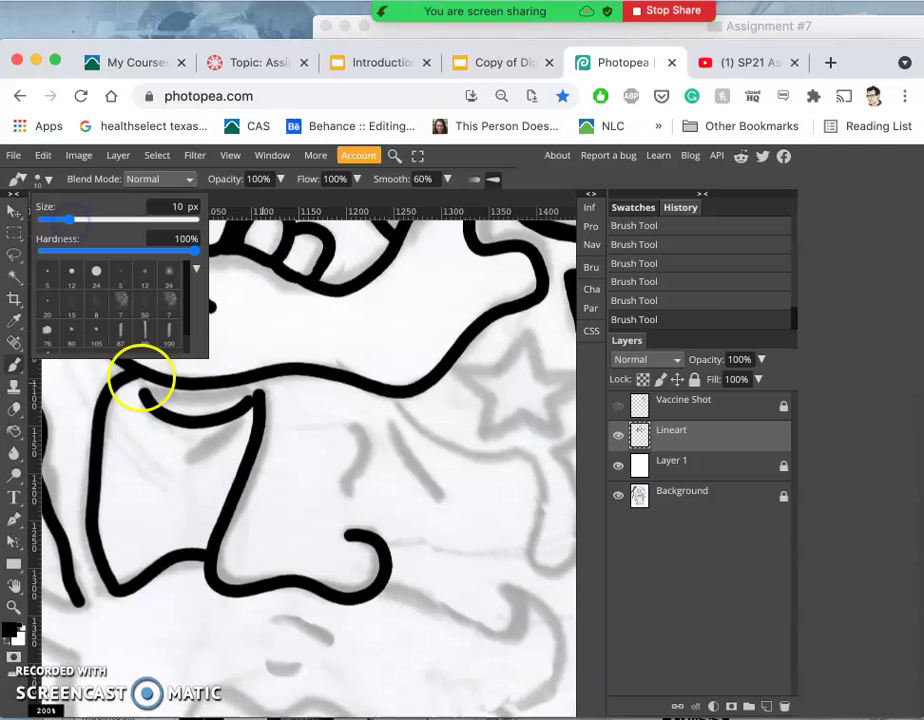
left_click(145, 396)
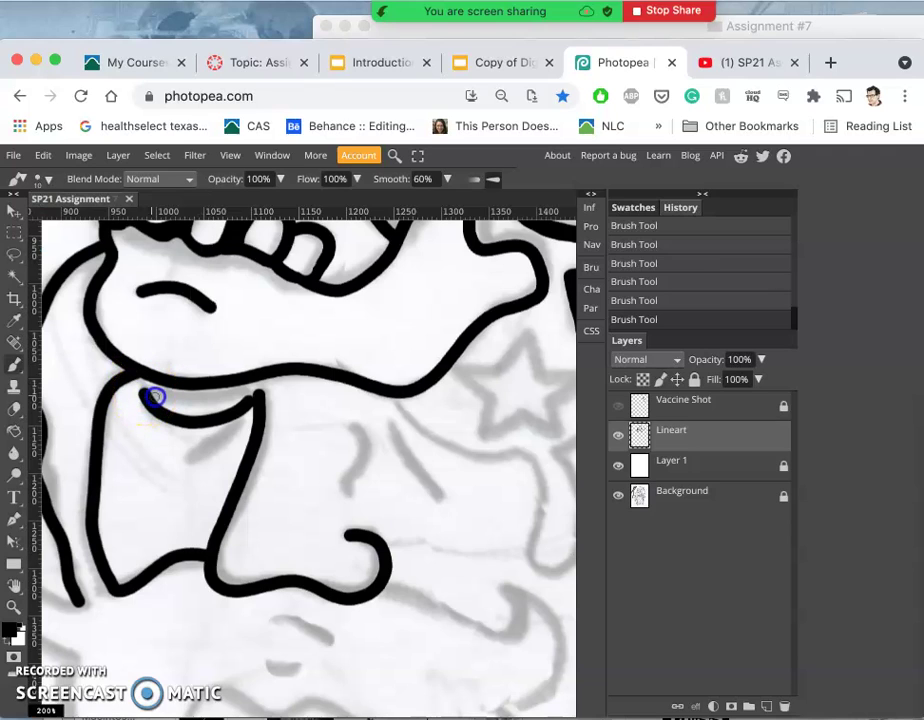
left_click_drag(163, 398, 262, 389)
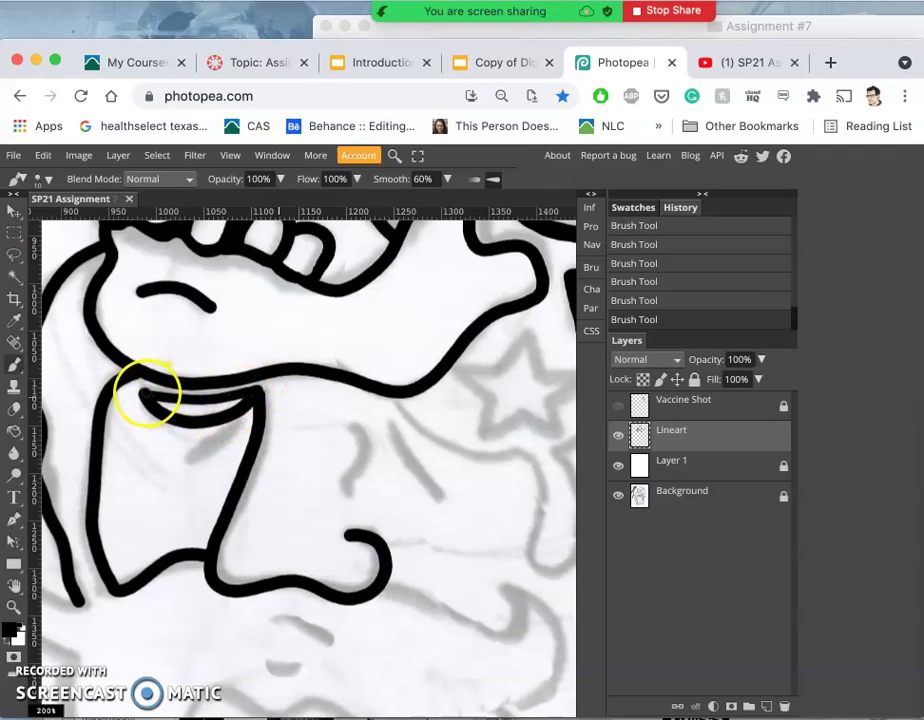
left_click(147, 392)
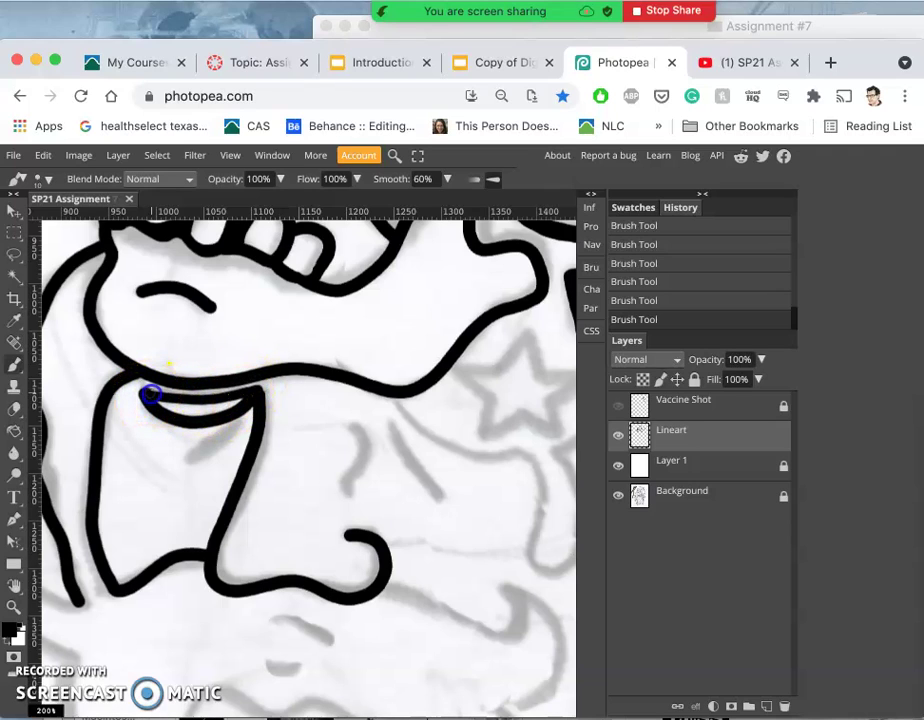
left_click_drag(160, 396, 151, 395)
Step: Trace the short crease lines in the cloth and the long fold line that ends in a drop-shaped loop
left_click(190, 457)
left_click_drag(200, 457, 247, 418)
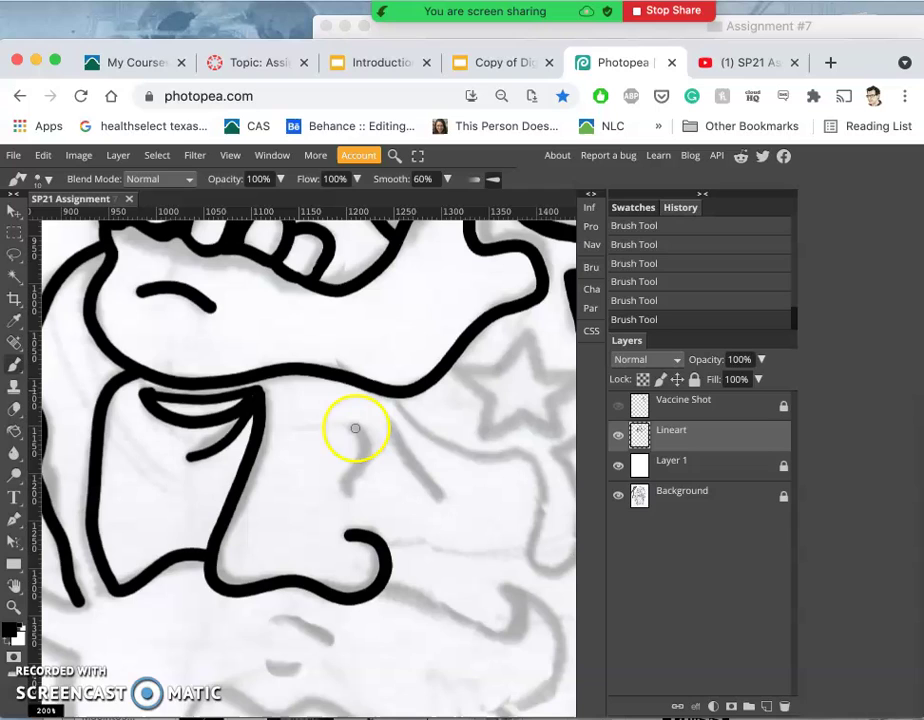
mouse_move(353, 424)
left_mouse_down()
mouse_move(365, 454)
mouse_move(333, 492)
mouse_move(345, 519)
left_mouse_up()
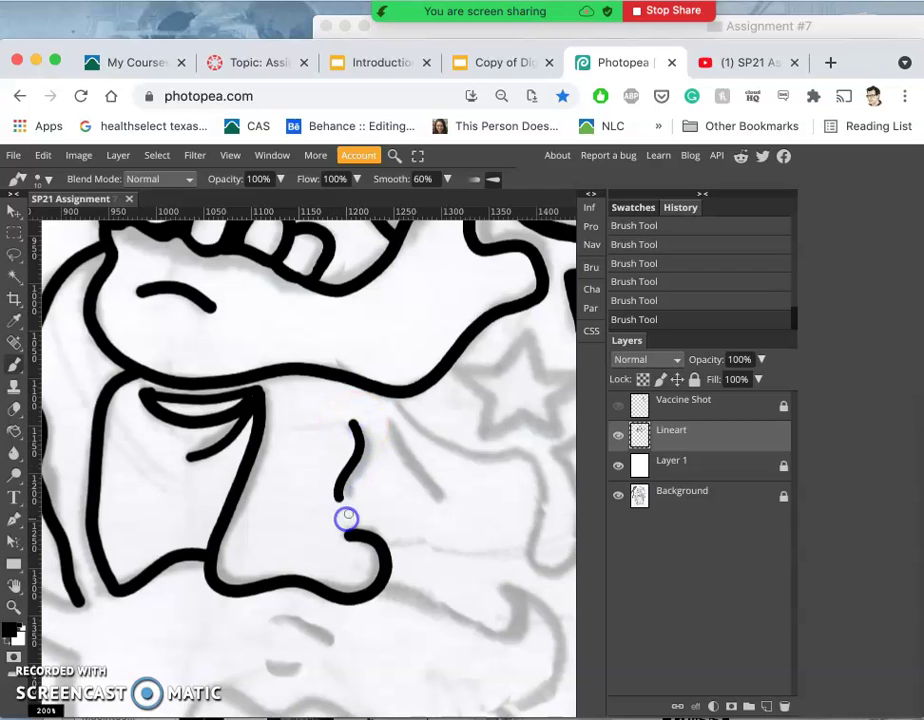
mouse_move(390, 426)
left_mouse_down()
mouse_move(419, 483)
mouse_move(452, 505)
left_mouse_up()
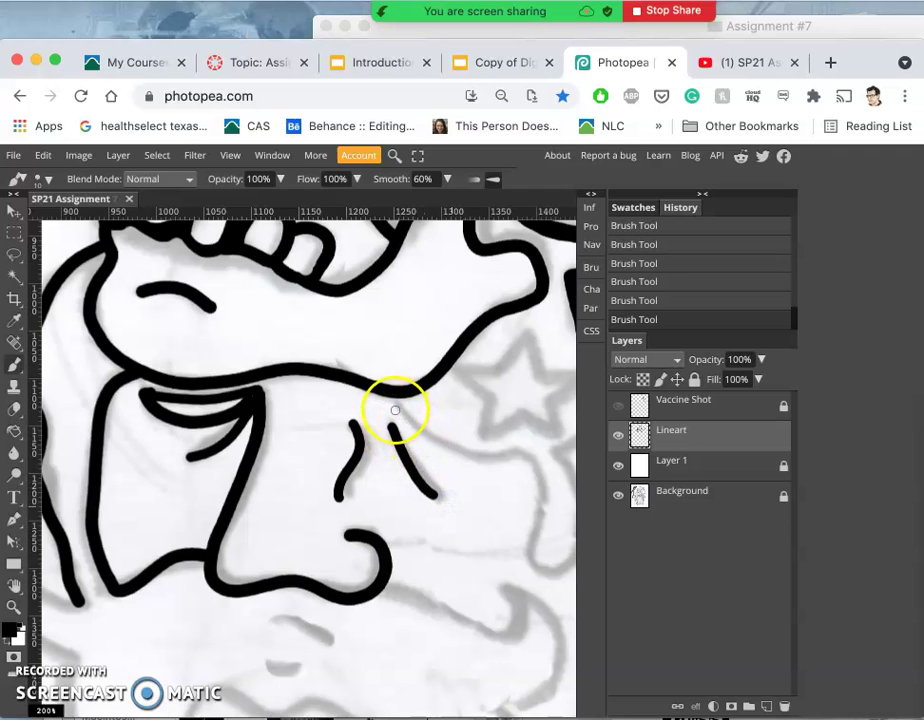
mouse_move(389, 406)
left_mouse_down()
mouse_move(403, 457)
mouse_move(402, 402)
mouse_move(392, 398)
mouse_move(406, 421)
mouse_move(456, 454)
mouse_move(515, 457)
mouse_move(541, 471)
mouse_move(544, 515)
mouse_move(516, 563)
mouse_move(548, 581)
mouse_move(580, 562)
mouse_move(585, 538)
mouse_move(553, 431)
left_mouse_up()
Step: Trace the outline of the five-pointed star beside the jaw, connecting all its points
scroll(511, 441, "right", 5)
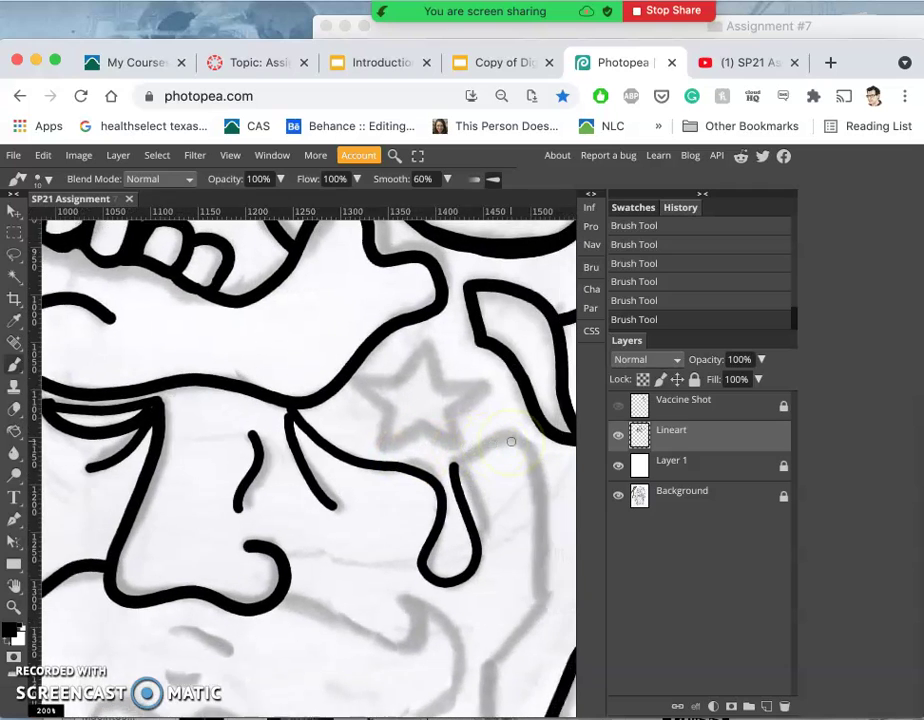
scroll(511, 441, "right", 3)
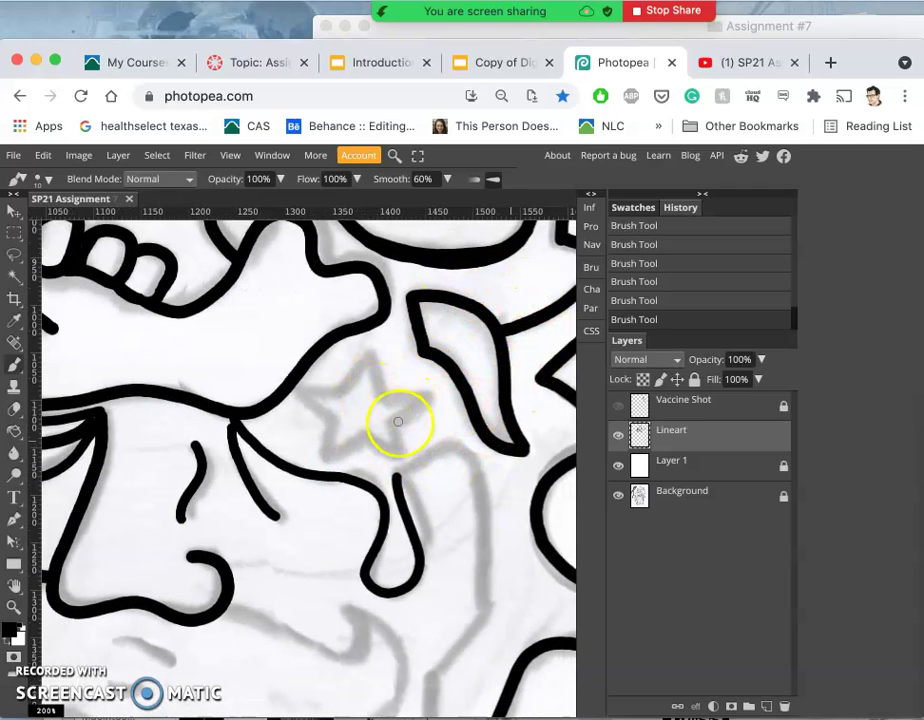
left_click(298, 403)
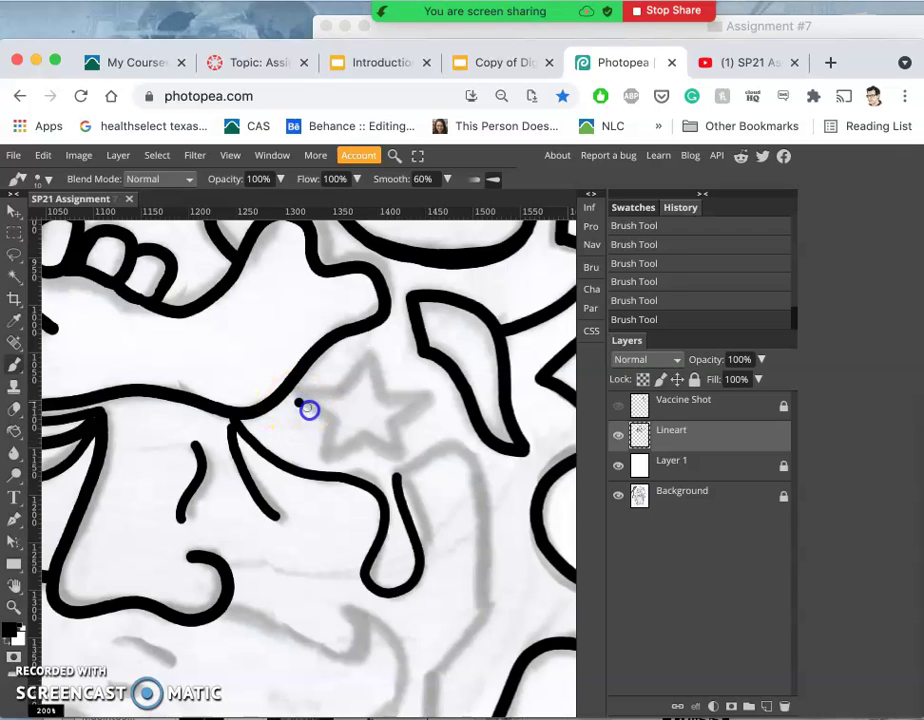
left_click_drag(309, 410, 343, 431)
left_click_drag(326, 421, 315, 467)
left_click(319, 462)
left_click_drag(336, 456, 378, 432)
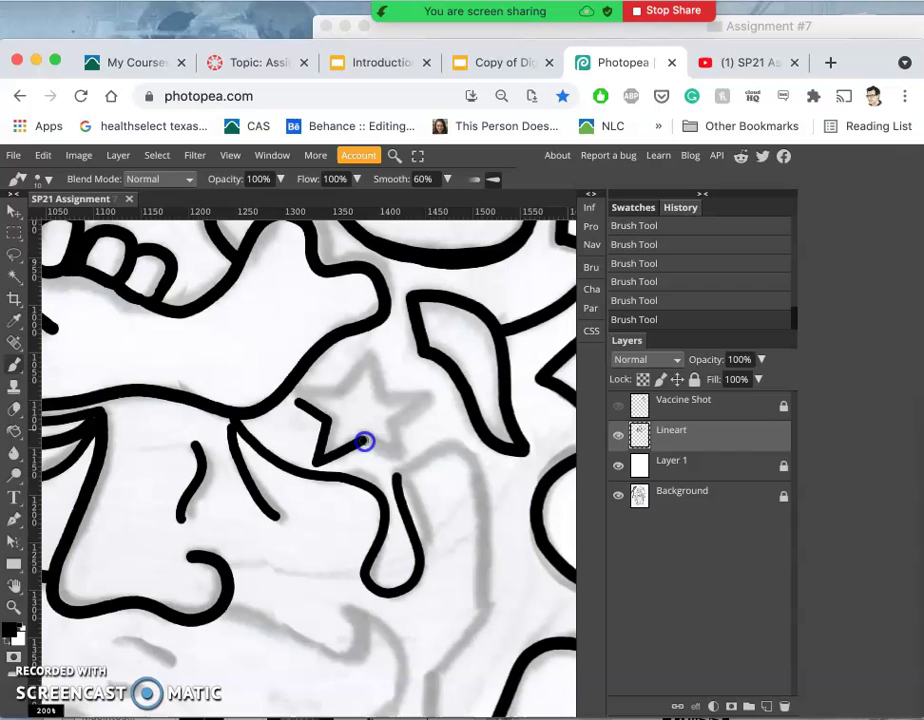
mouse_move(364, 441)
left_mouse_down()
mouse_move(409, 473)
mouse_move(393, 462)
mouse_move(386, 401)
left_mouse_up()
mouse_move(298, 398)
left_mouse_down()
mouse_move(361, 397)
mouse_move(344, 396)
mouse_move(366, 340)
mouse_move(362, 354)
mouse_move(384, 409)
left_mouse_up()
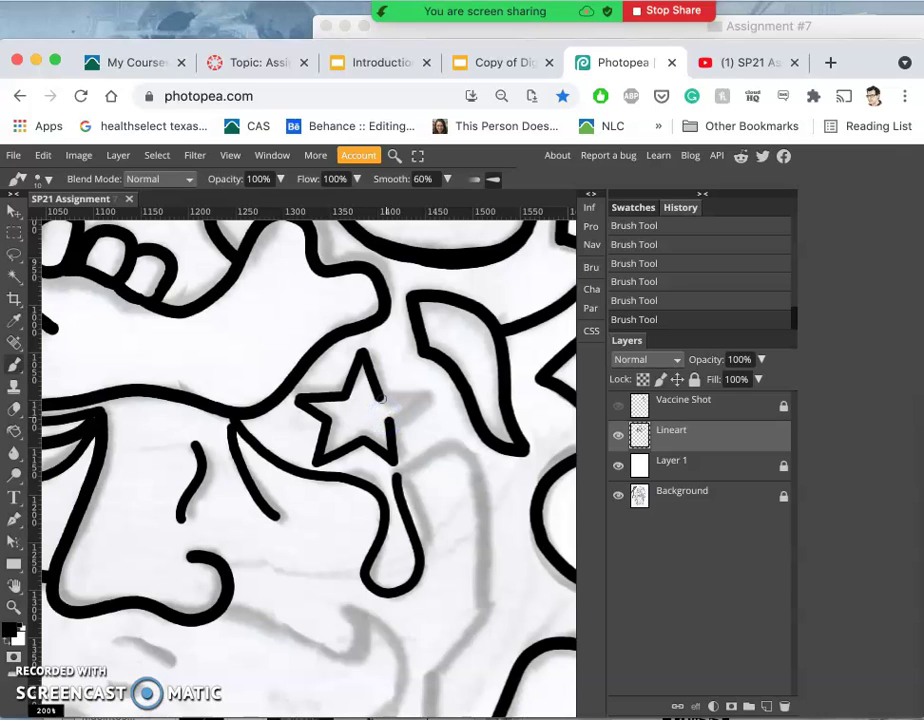
left_click_drag(398, 399, 436, 400)
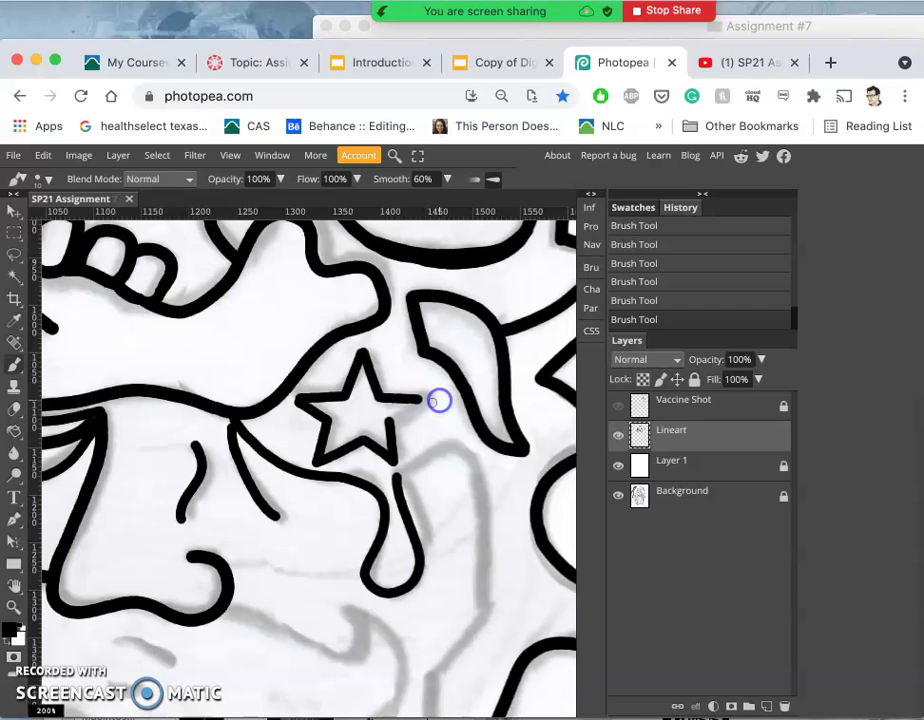
left_click_drag(389, 424, 389, 424)
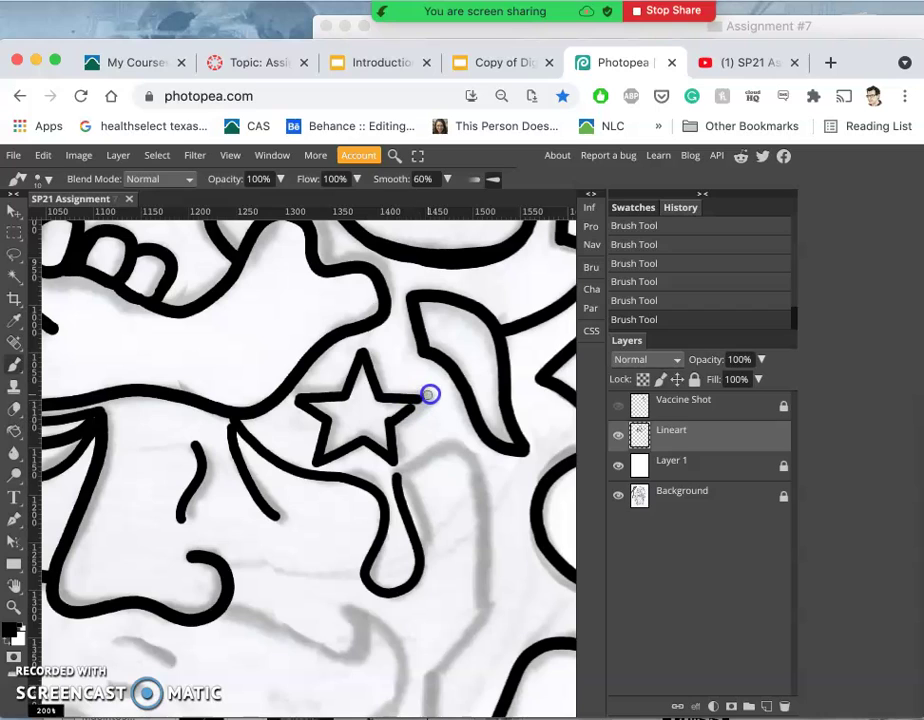
left_click_drag(396, 421, 392, 423)
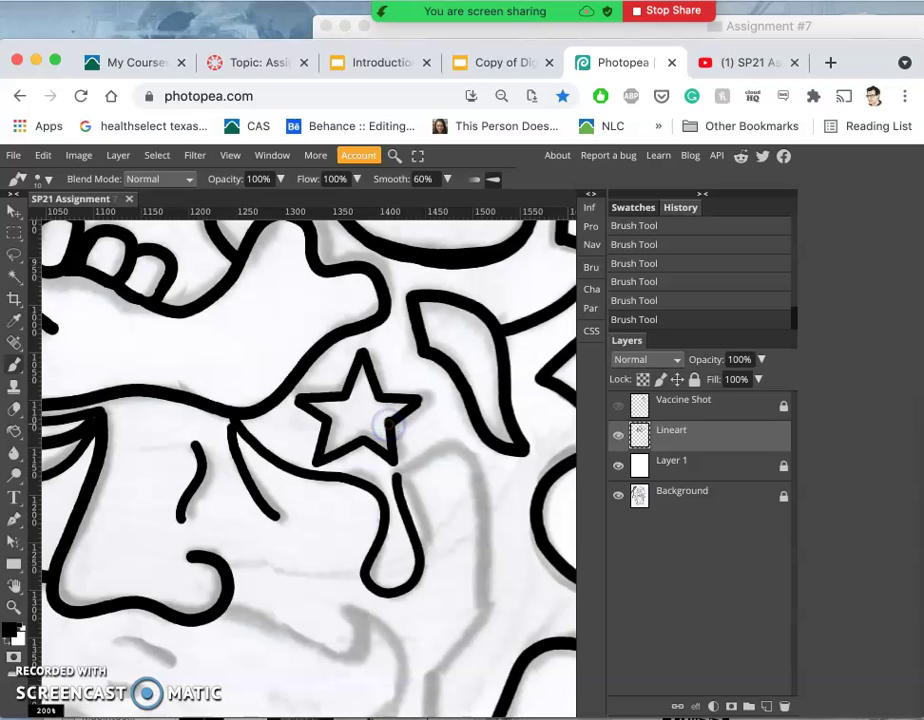
Step: Clean up the star's inner corners and outer tip with the Eraser tool
left_click(13, 411)
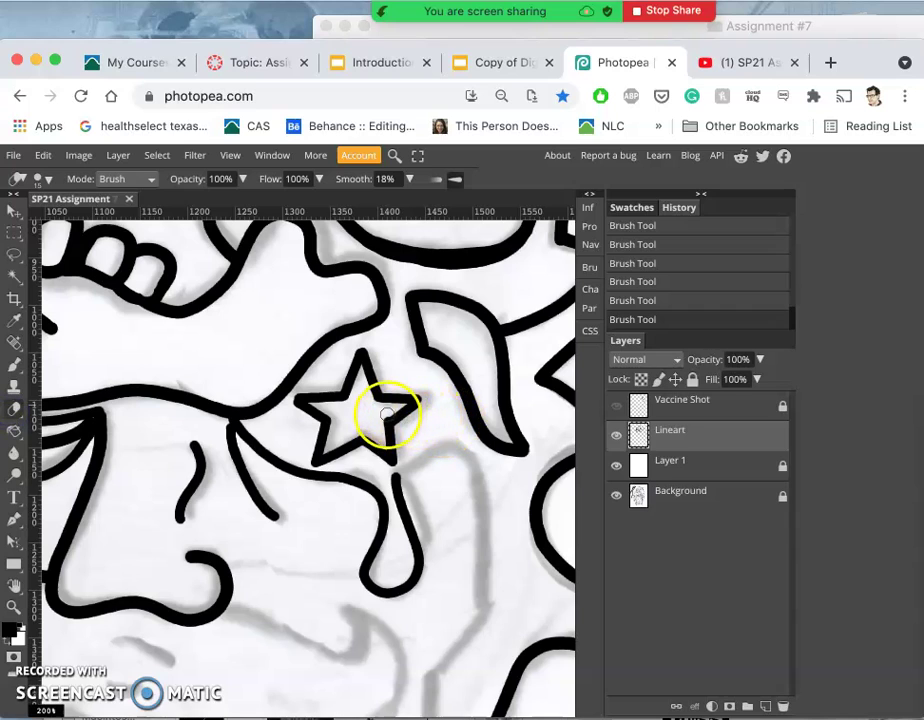
left_click_drag(383, 415, 383, 415)
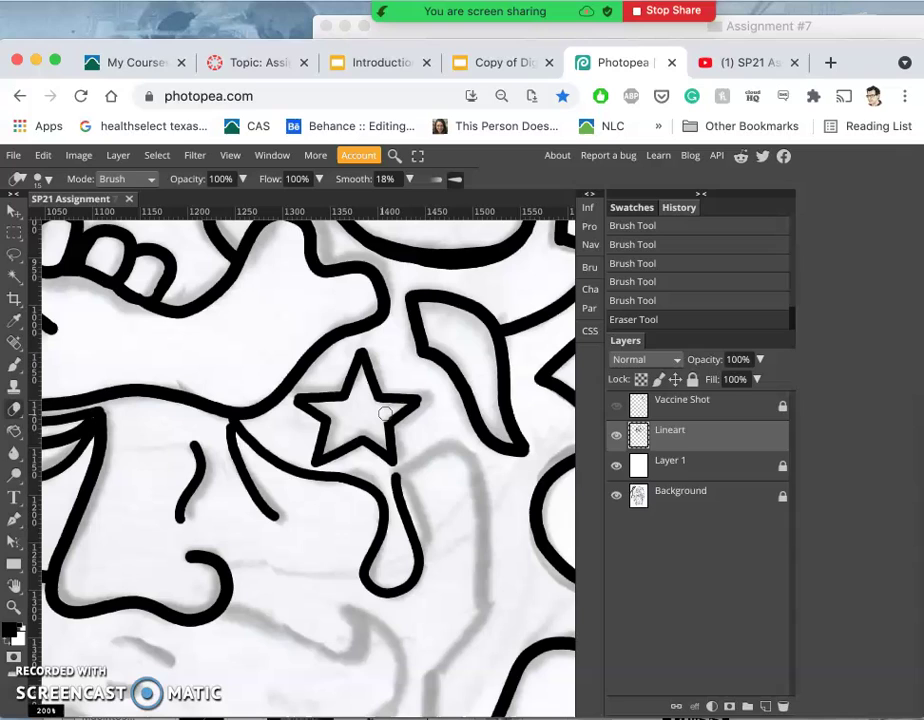
left_click_drag(384, 413, 366, 430)
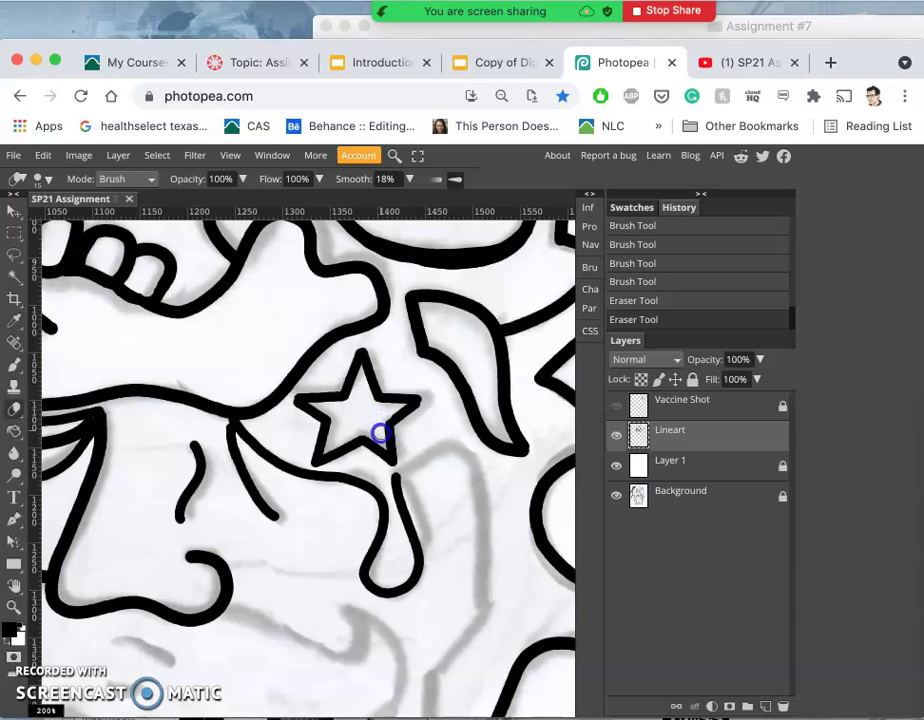
left_click(380, 432)
key("ctrl+z")
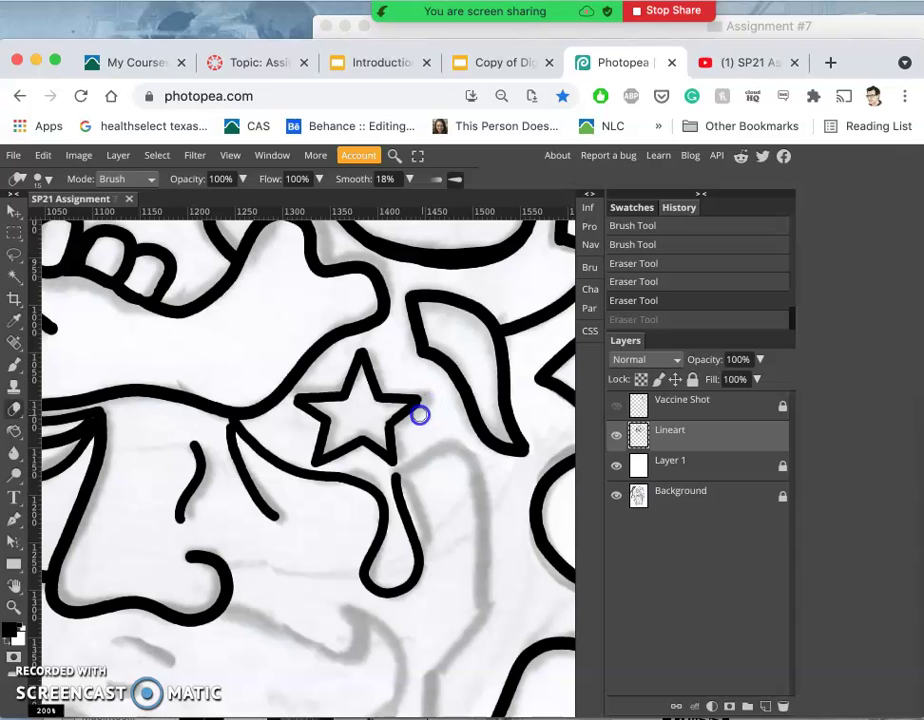
key("ctrl+shift+z")
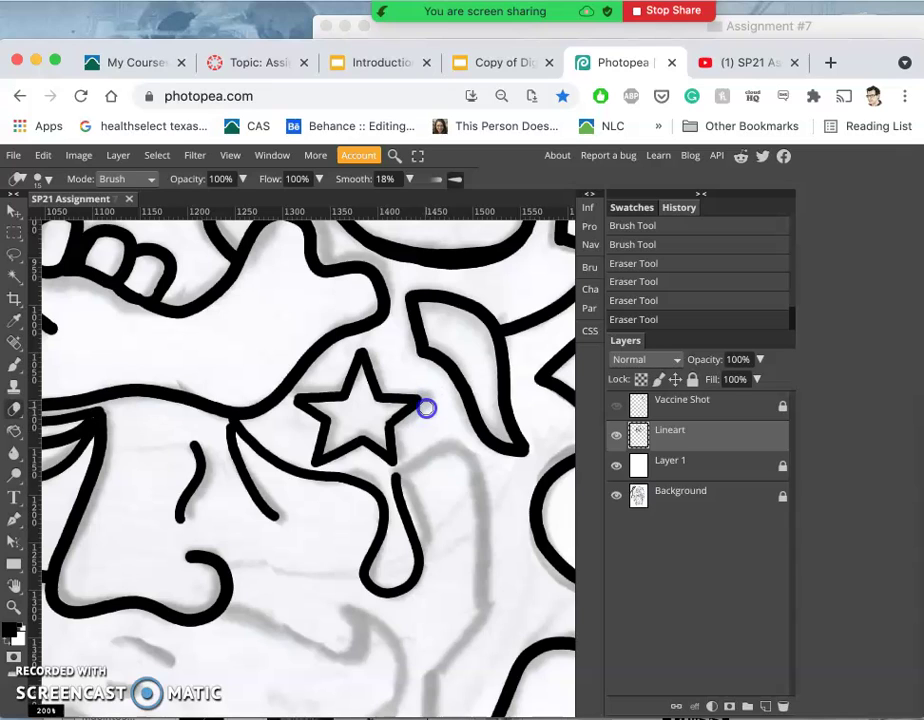
left_click_drag(424, 414, 423, 411)
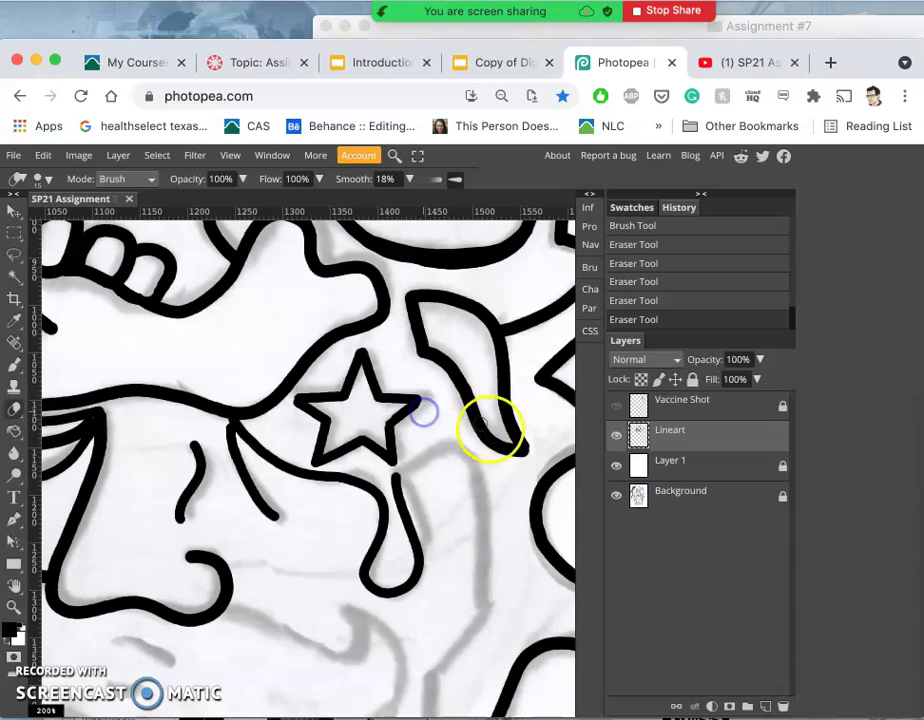
Step: Hide the Background sketch layer and inspect the traced line art up close and as a whole
left_click(617, 496)
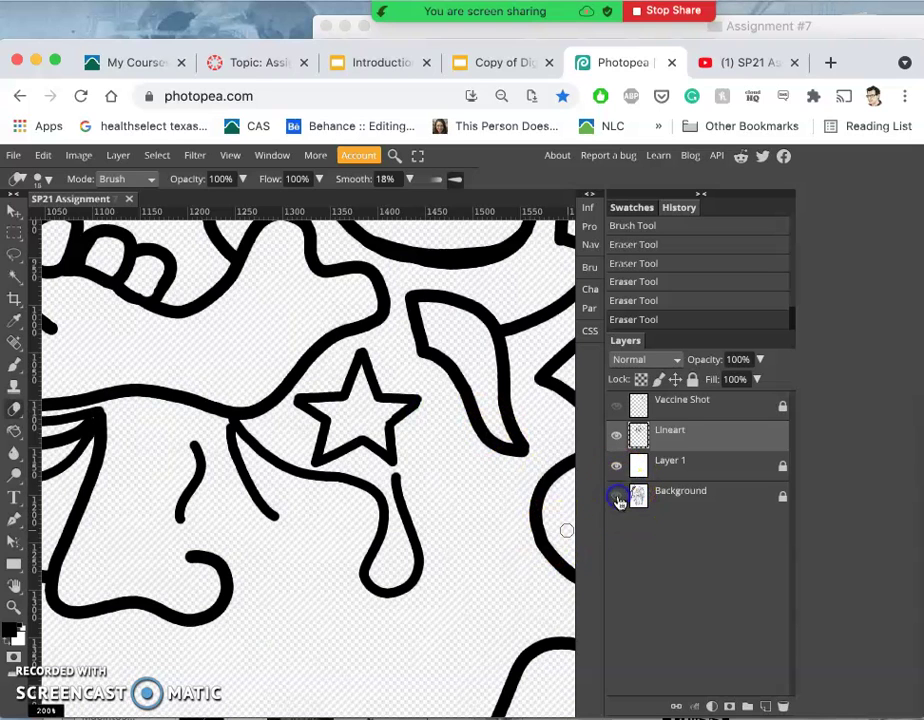
left_click(617, 466)
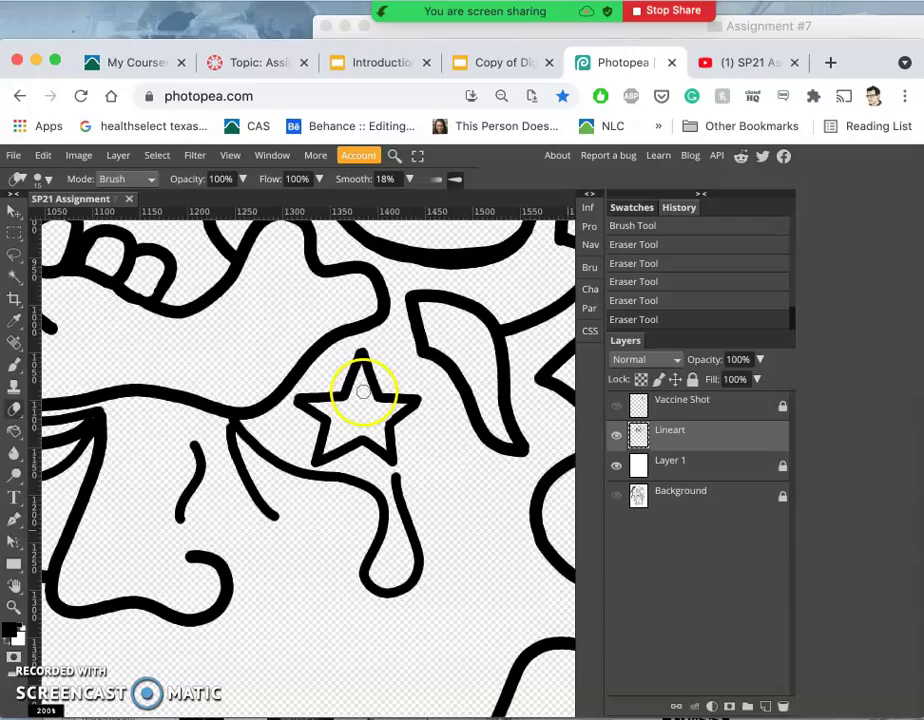
scroll(362, 392, "down", 8)
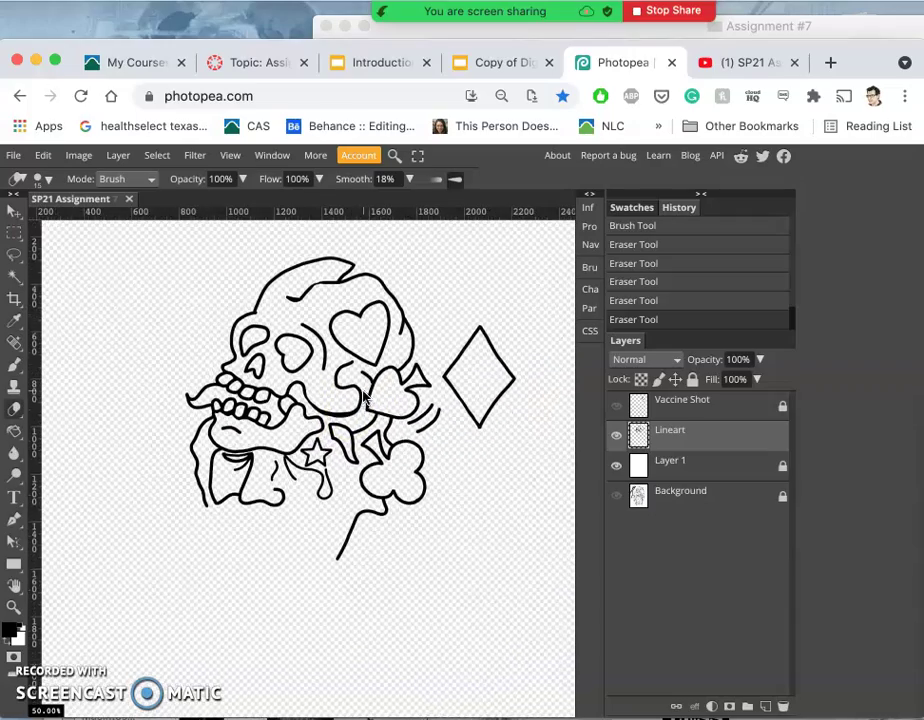
scroll(365, 397, "up", 8)
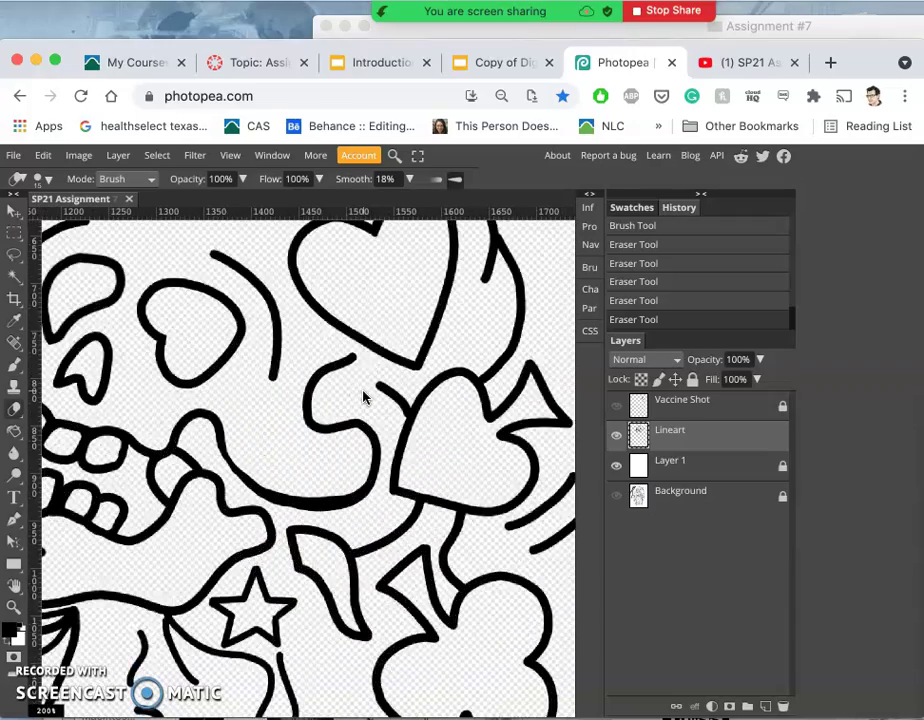
scroll(365, 397, "up", 5)
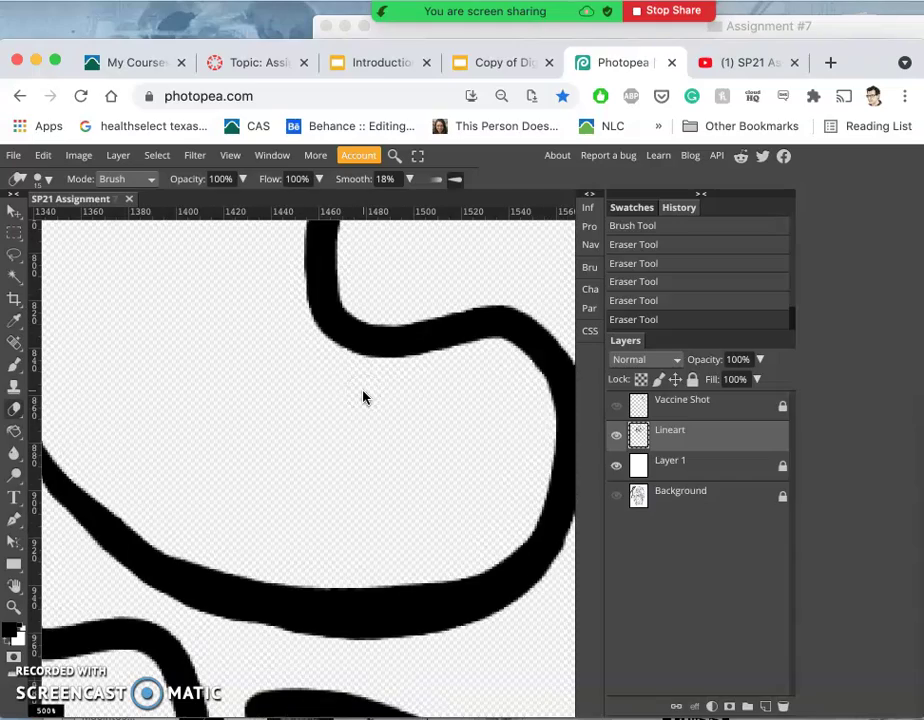
scroll(364, 397, "down", 10)
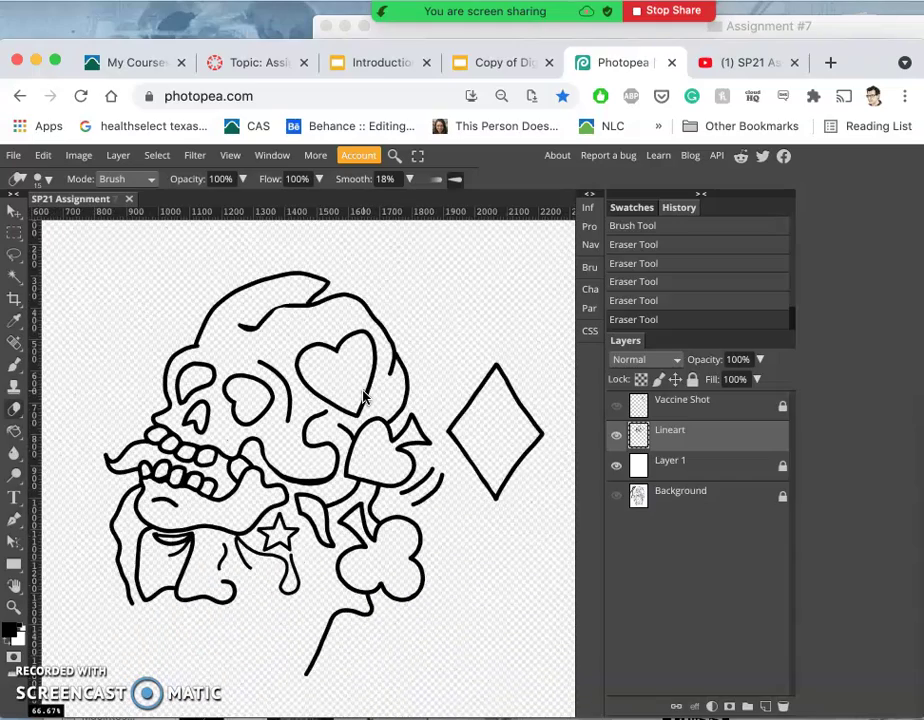
Step: Look over the traced line art and show the Background sketch layer again
scroll(365, 397, "up", 2)
scroll(363, 396, "down", 2)
scroll(363, 396, "left", 2)
scroll(363, 396, "up", 1)
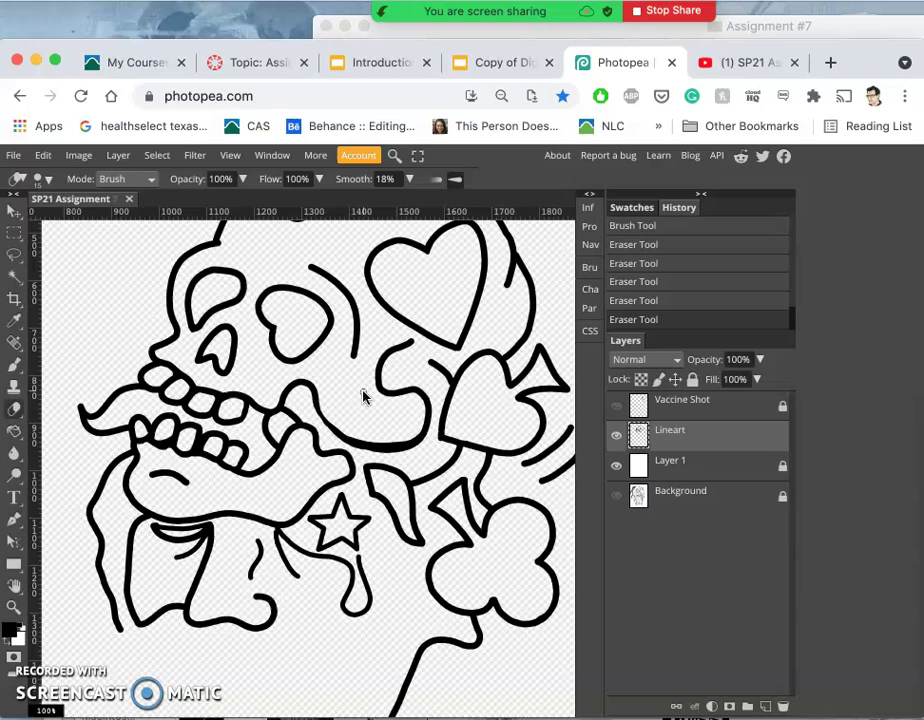
left_click(617, 496)
left_click(615, 408)
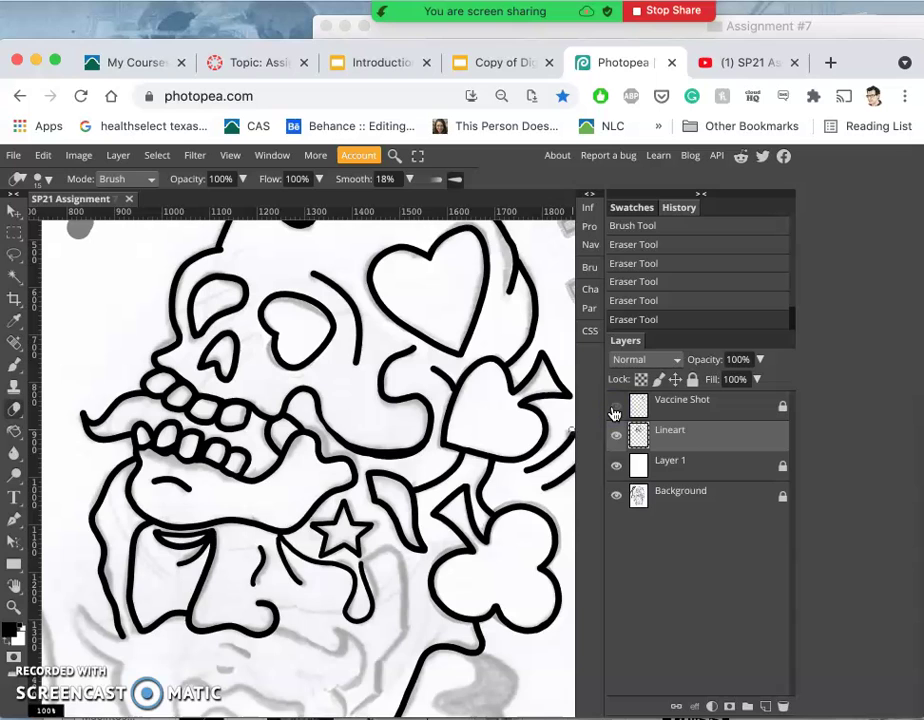
Step: Undo the last eraser stroke and trace the long wavy line running from the drop-shaped loop down toward the collar with the Brush tool
scroll(420, 470, "down", 4)
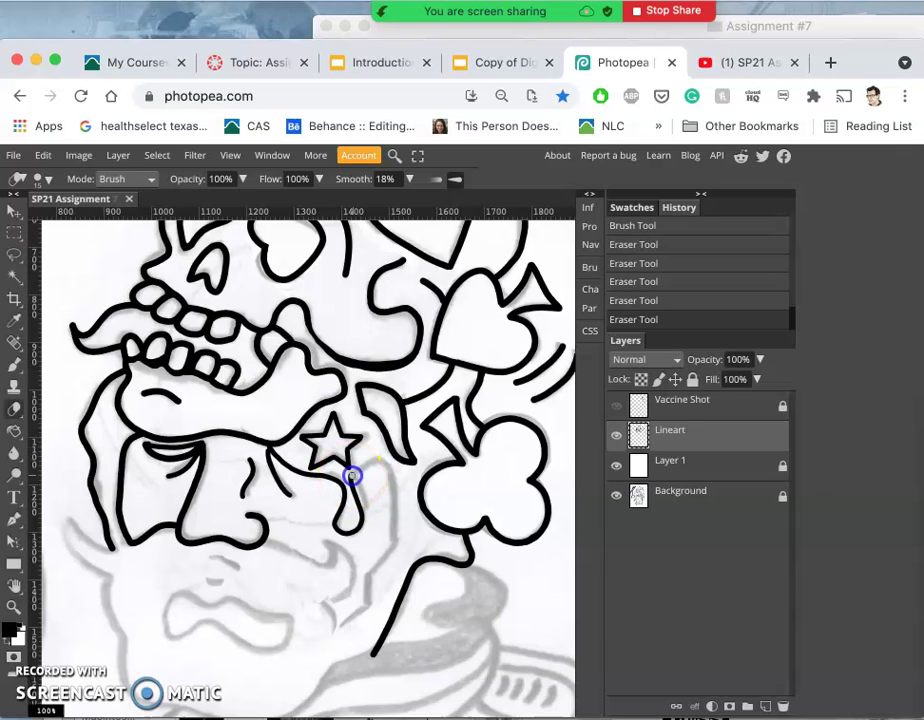
key("super+z")
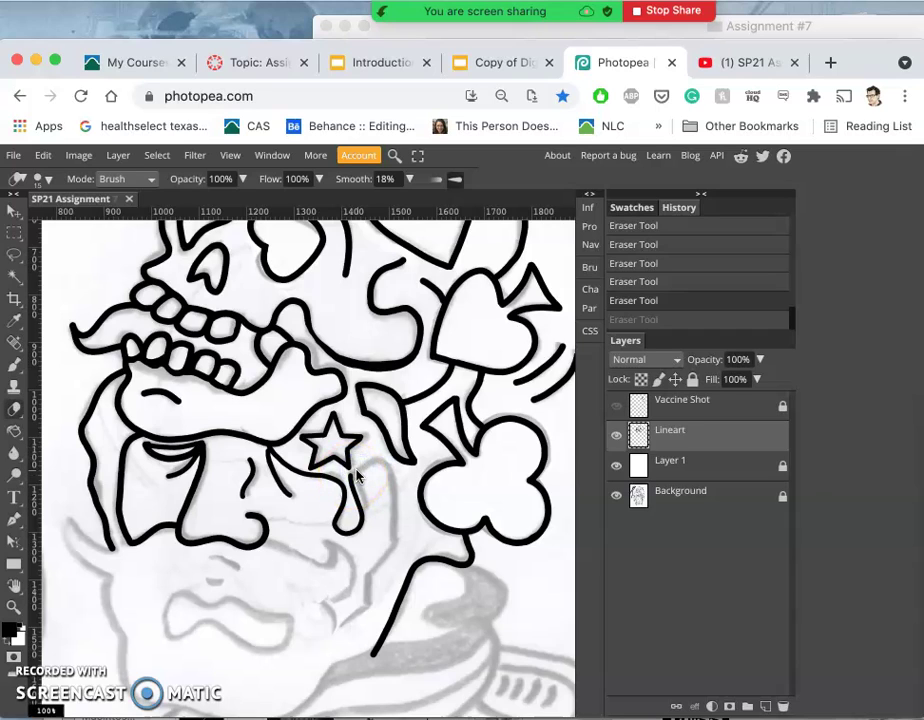
left_click(14, 365)
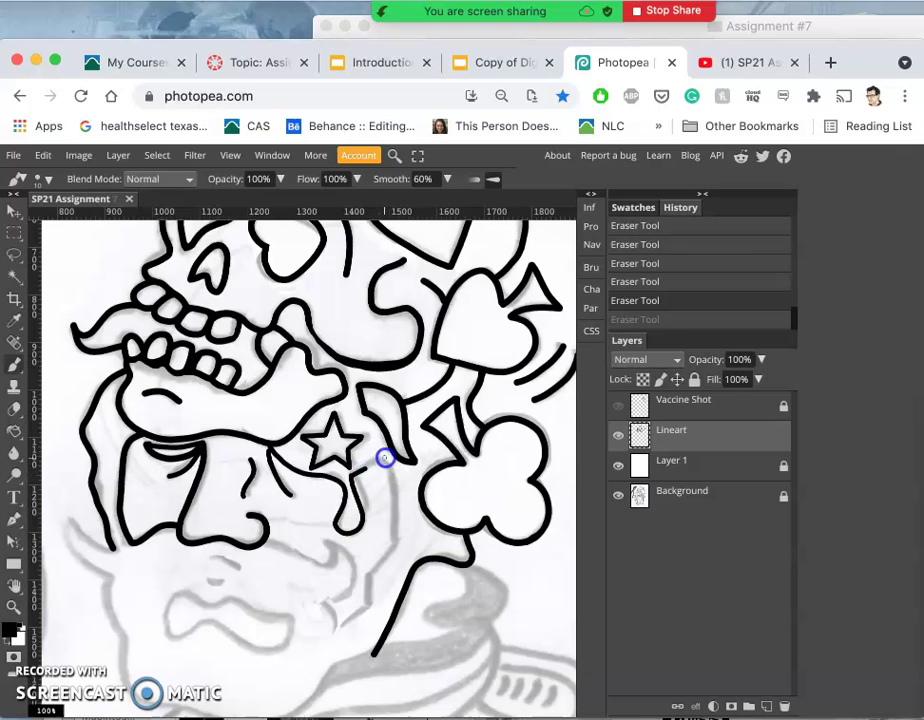
mouse_move(393, 456)
left_mouse_down()
mouse_move(392, 523)
mouse_move(398, 560)
mouse_move(356, 590)
mouse_move(371, 627)
mouse_move(322, 636)
left_mouse_up()
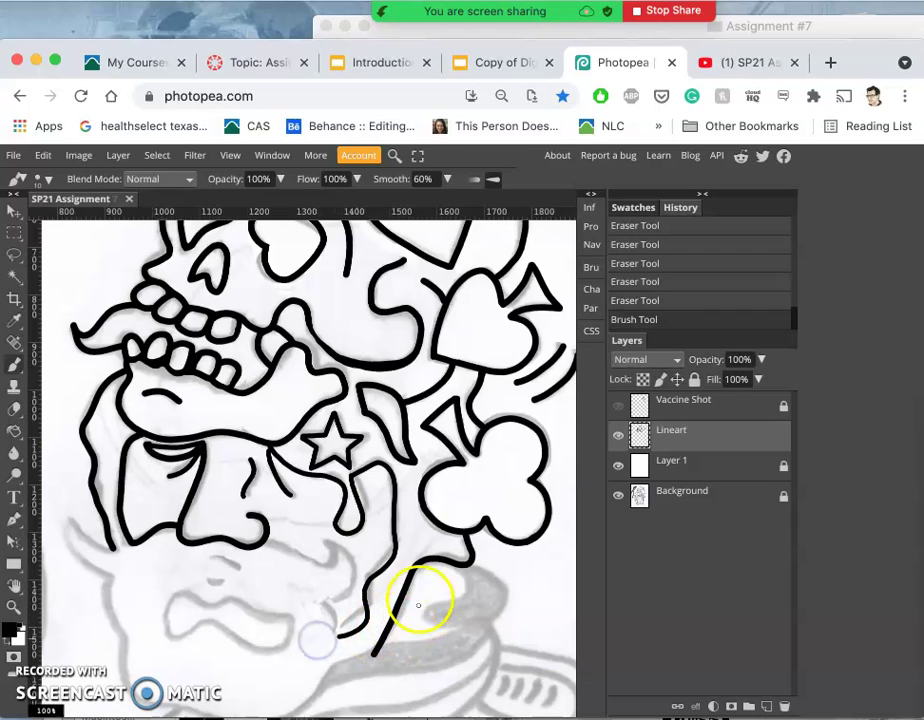
Step: Erase the hooked lower end of the long wavy line and redraw it as a short diagonal stroke following the sketch
scroll(396, 560, "down", 3)
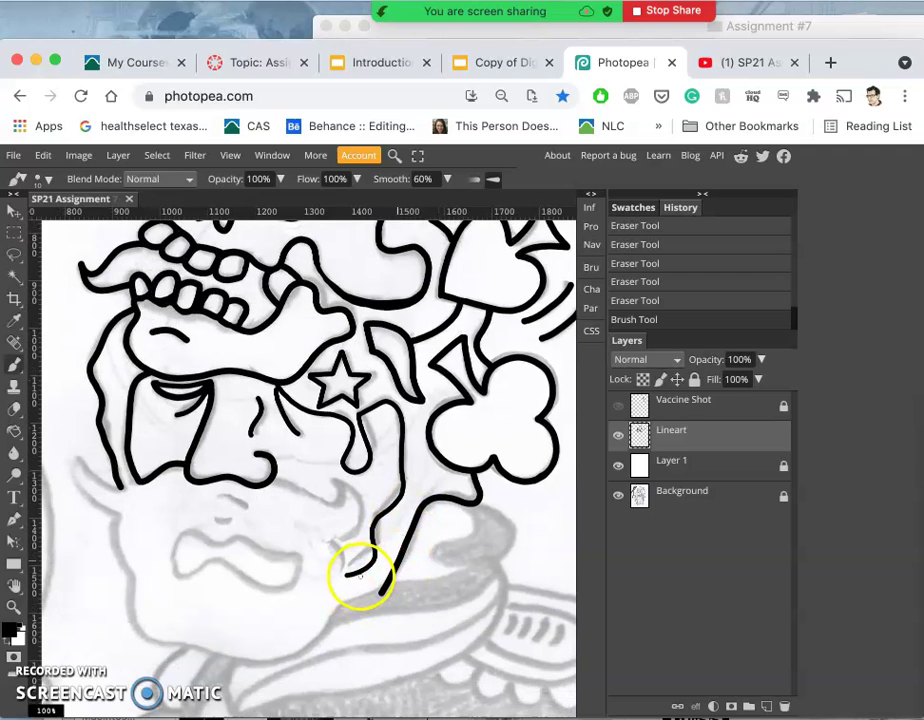
left_click(16, 408)
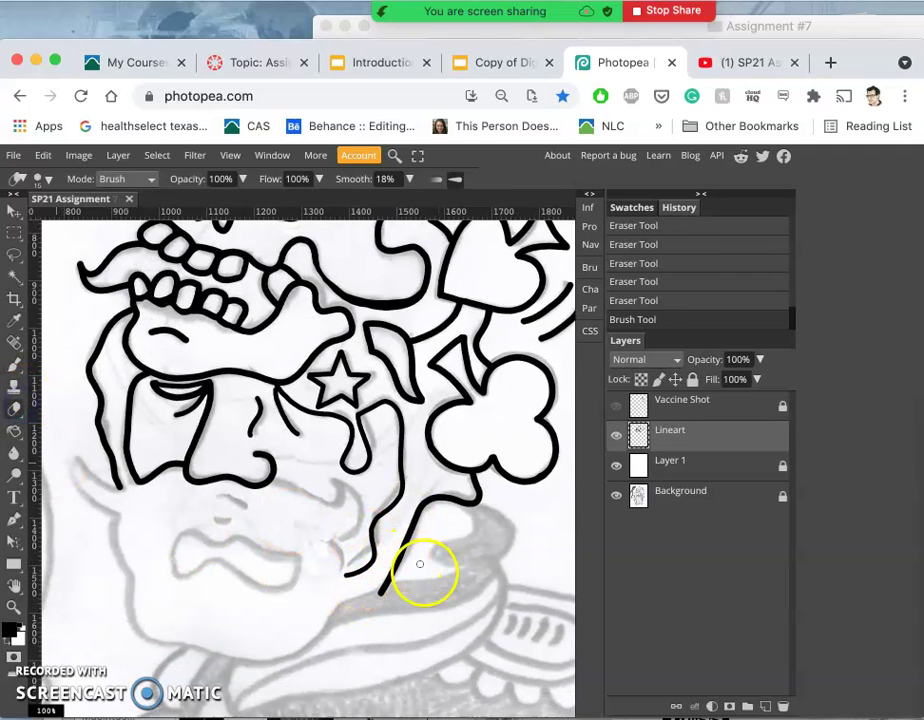
mouse_move(423, 577)
left_mouse_down()
mouse_move(382, 561)
mouse_move(362, 566)
left_mouse_up()
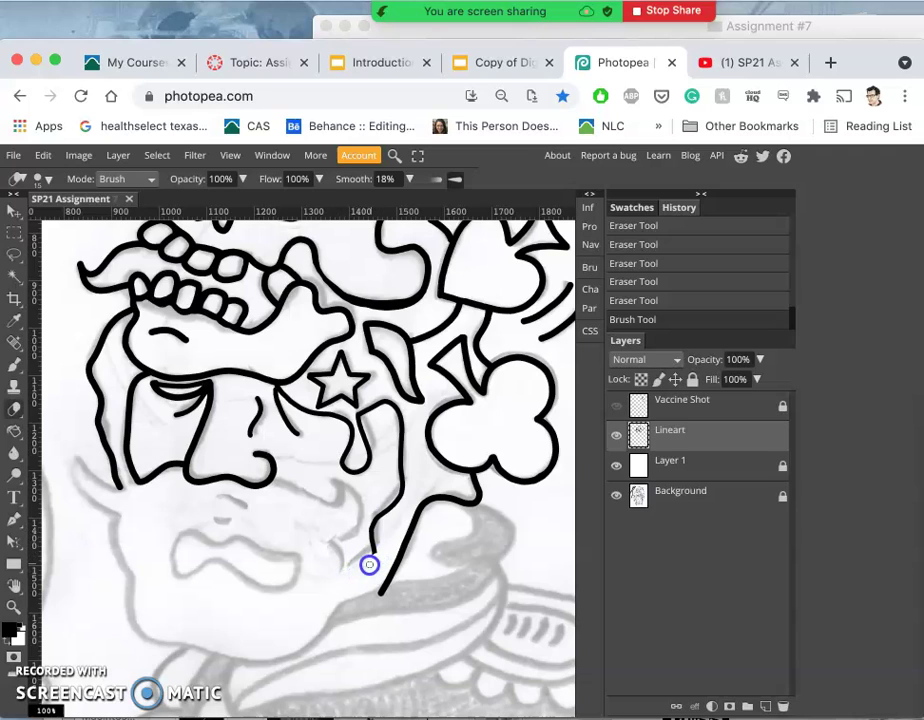
left_click_drag(378, 555, 372, 560)
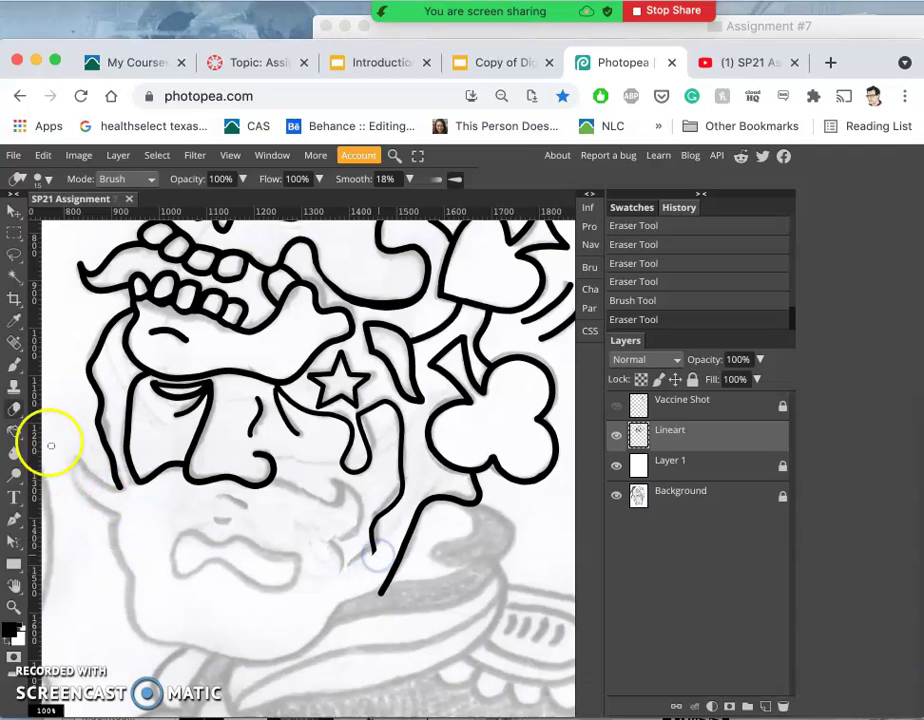
left_click(16, 367)
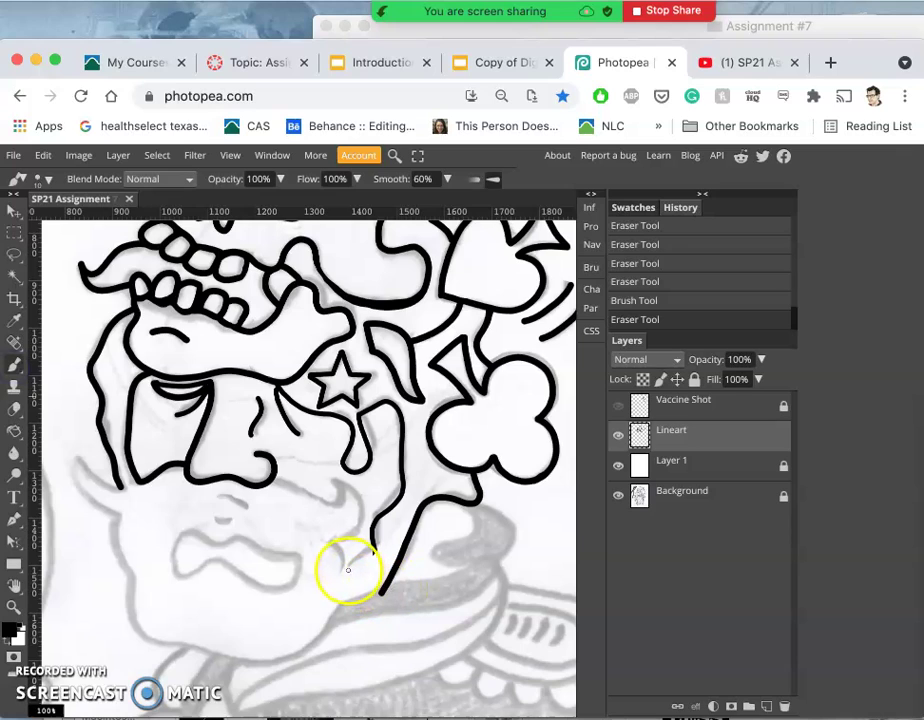
left_click_drag(349, 569, 347, 570)
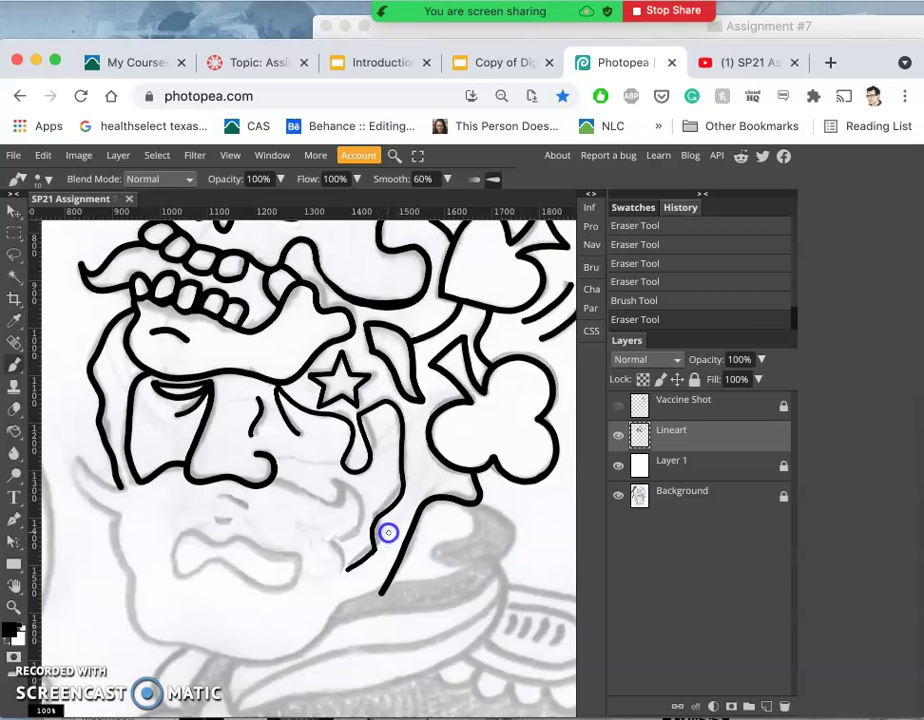
left_click_drag(388, 531, 396, 524)
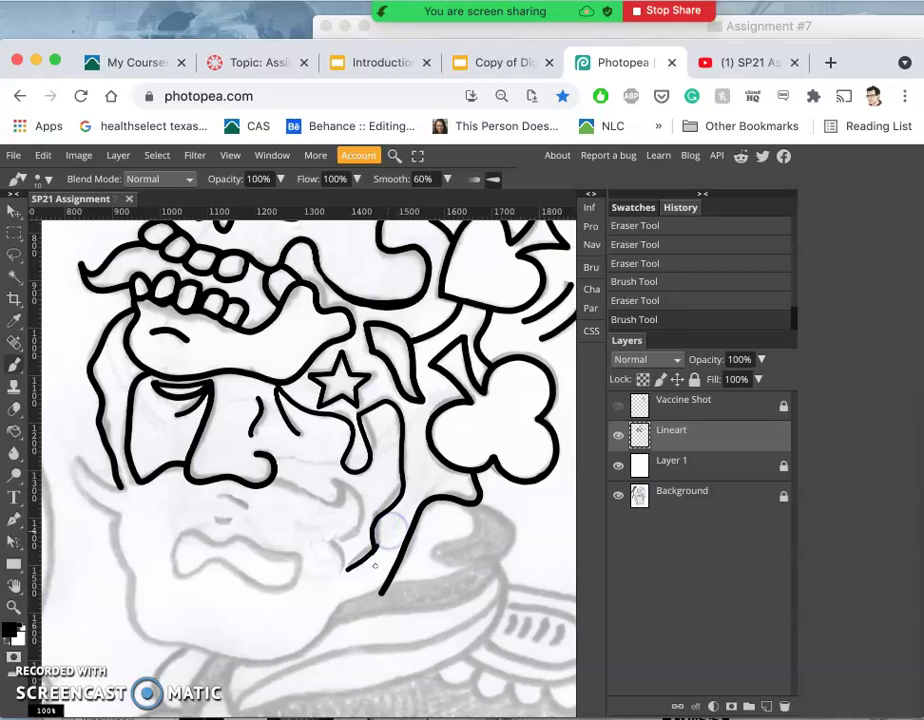
Step: Clean up the overlapping corner where the diagonal stroke meets the long wavy line with the Eraser tool
scroll(337, 564, "down", 2)
scroll(336, 564, "up", 2)
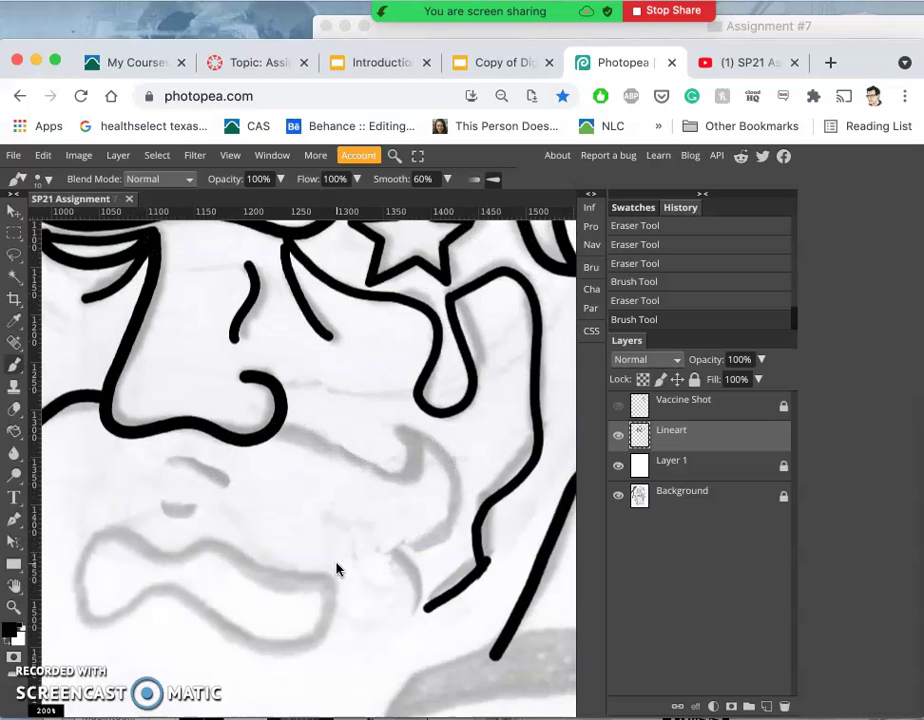
scroll(336, 566, "down", 2)
scroll(336, 566, "right", 2)
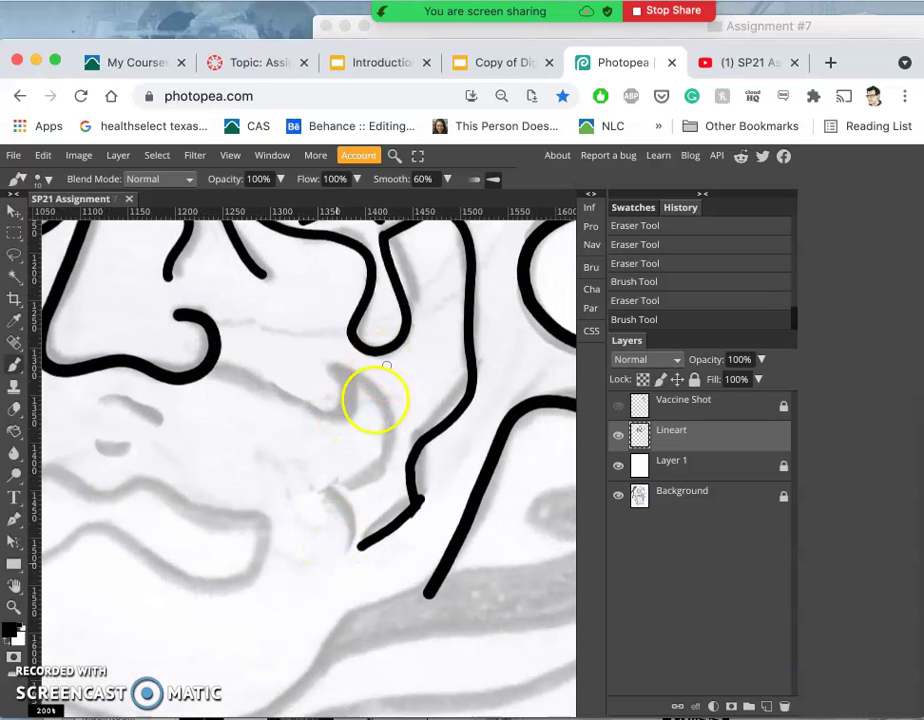
left_click(14, 408)
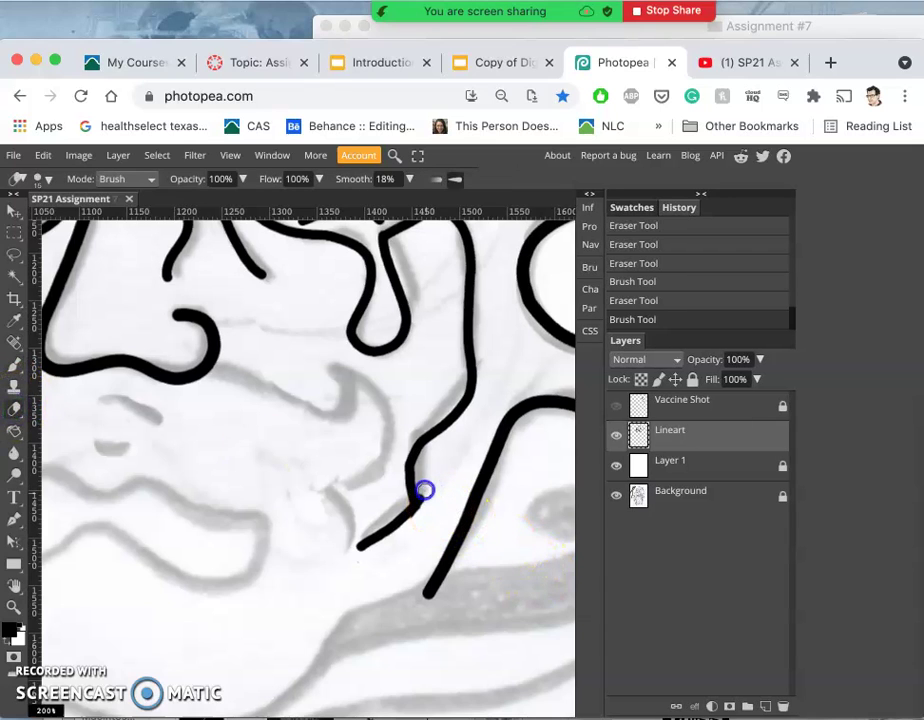
left_click(423, 496)
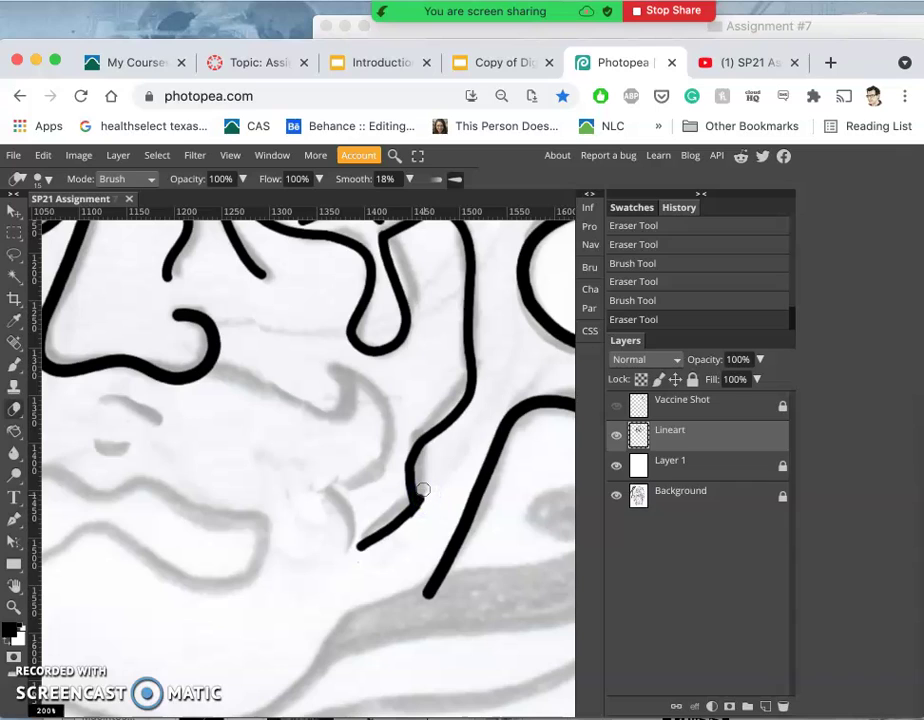
left_click(427, 497)
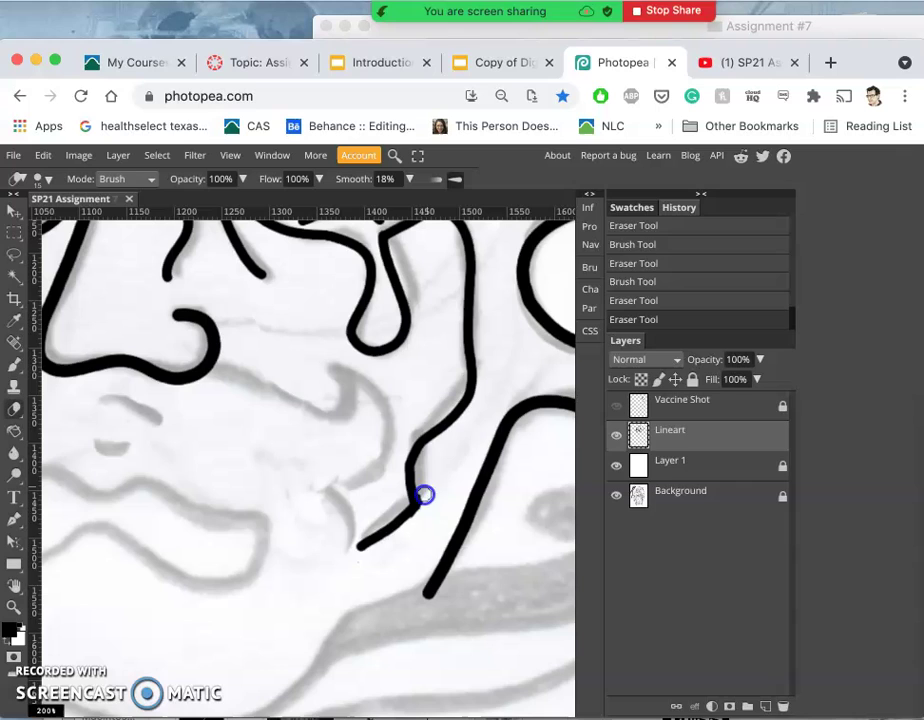
left_click(424, 495)
left_click_drag(429, 508, 426, 518)
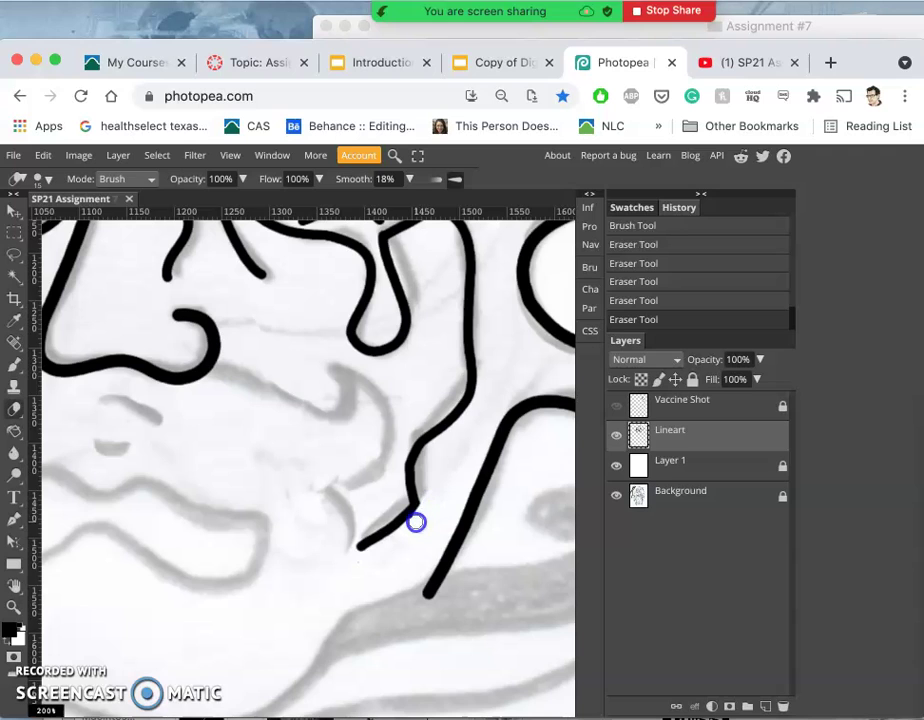
left_click(416, 522)
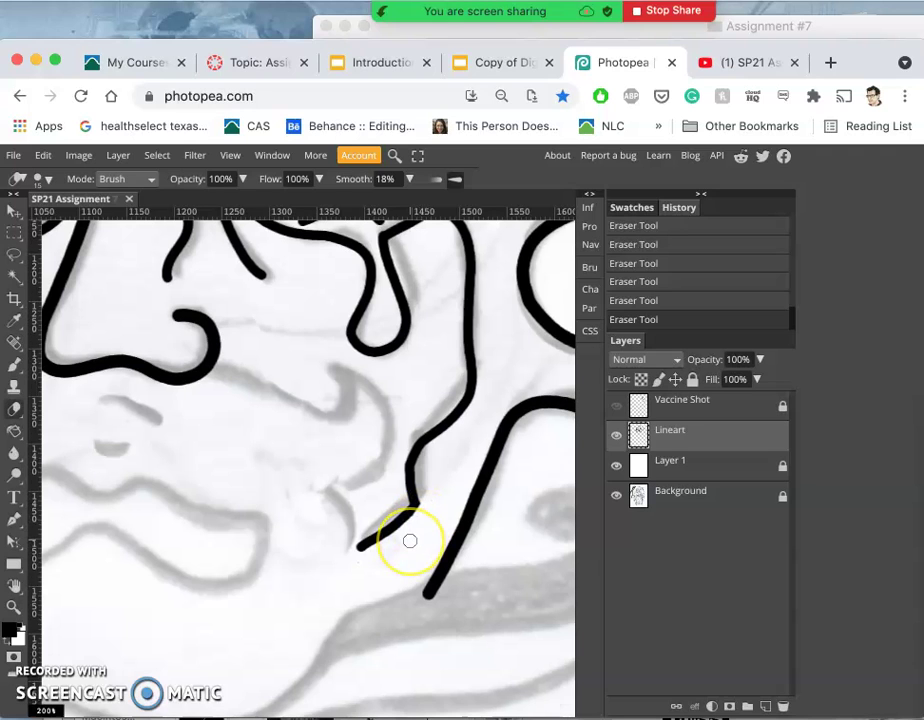
Step: Trace the line from the nose curl through the small hook, around the curve and into the short stroke beside the long wavy line
scroll(410, 540, "up", 3)
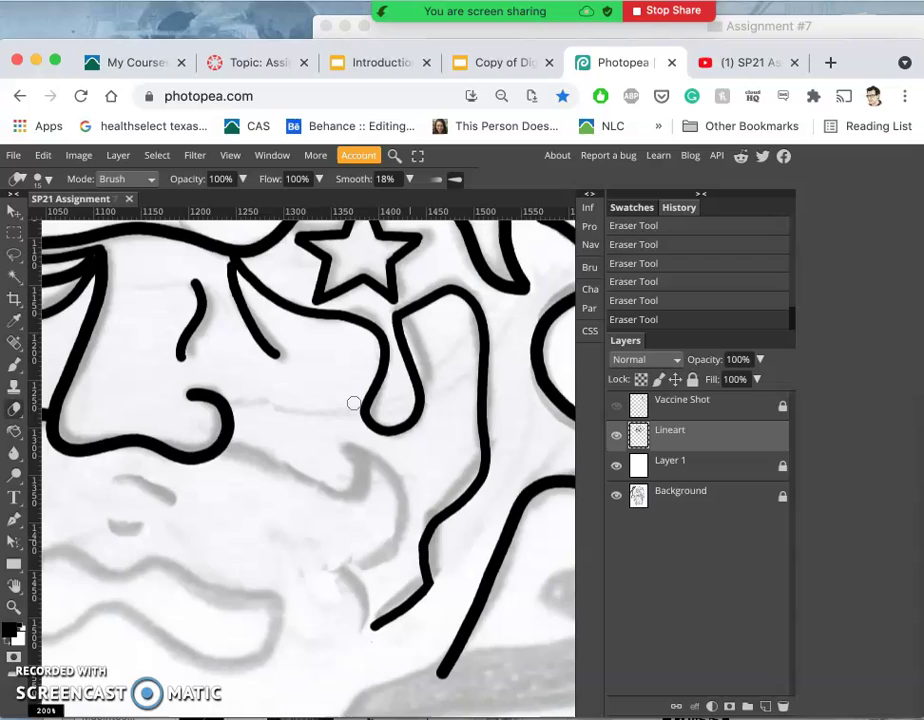
scroll(354, 403, "down", 5)
scroll(354, 404, "left", 3)
scroll(354, 404, "down", 2)
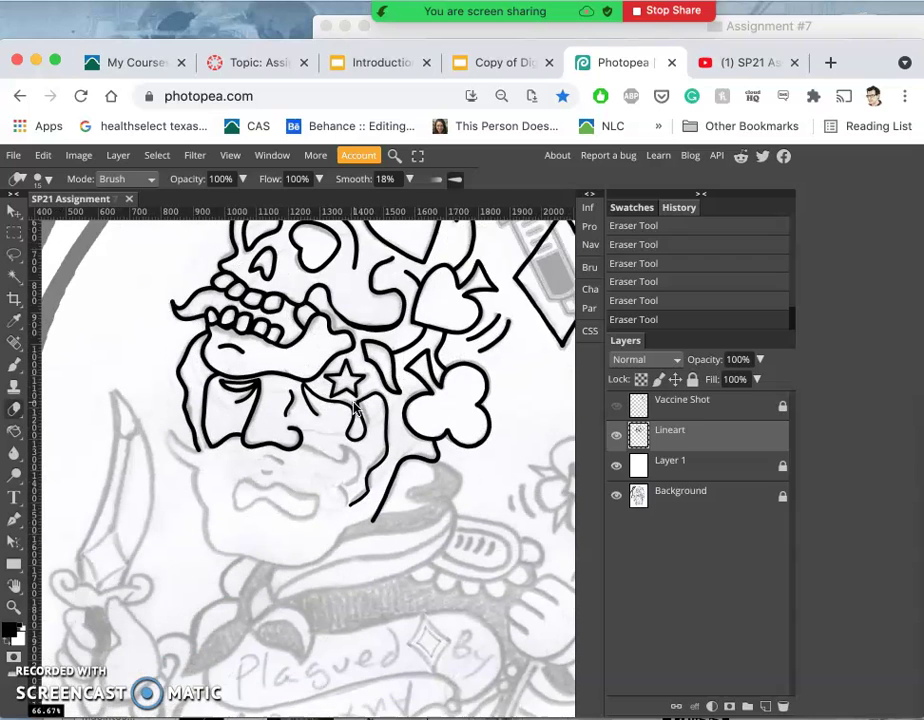
left_click(305, 403)
scroll(300, 405, "up", 2)
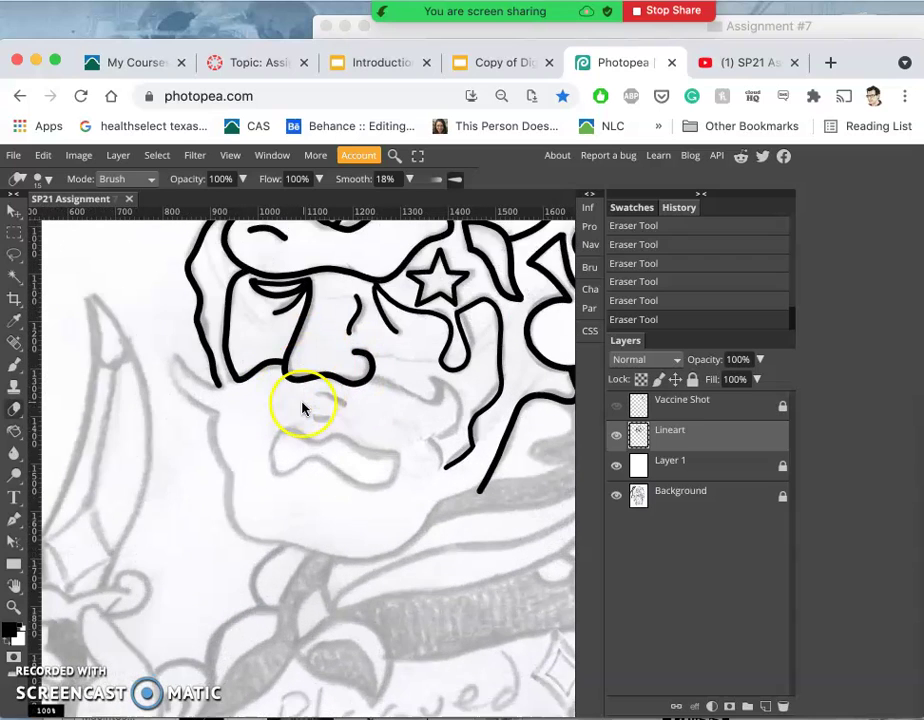
left_click(14, 364)
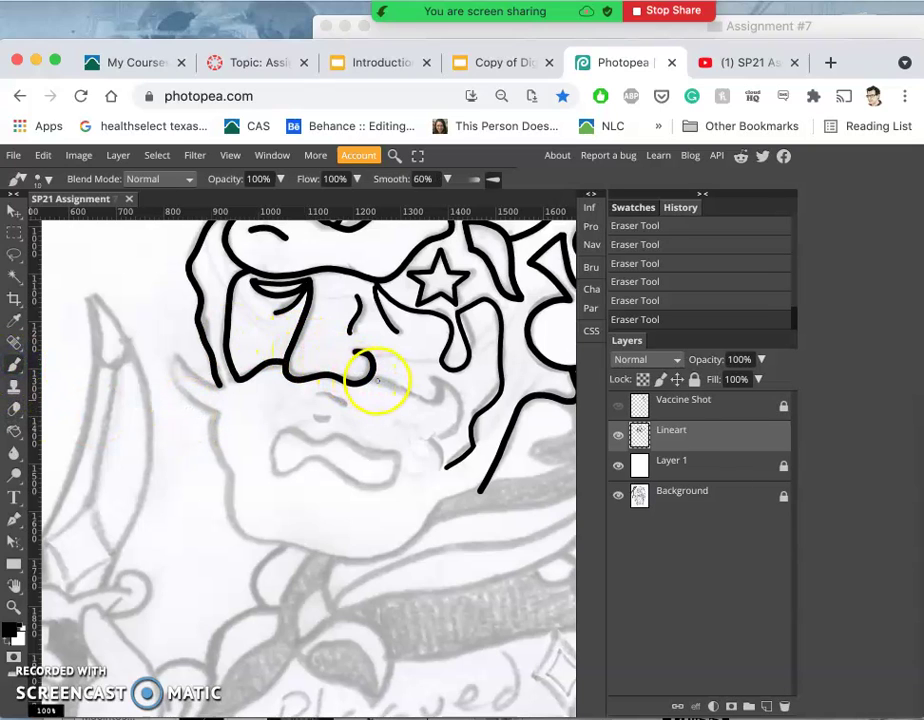
left_click_drag(352, 358, 373, 375)
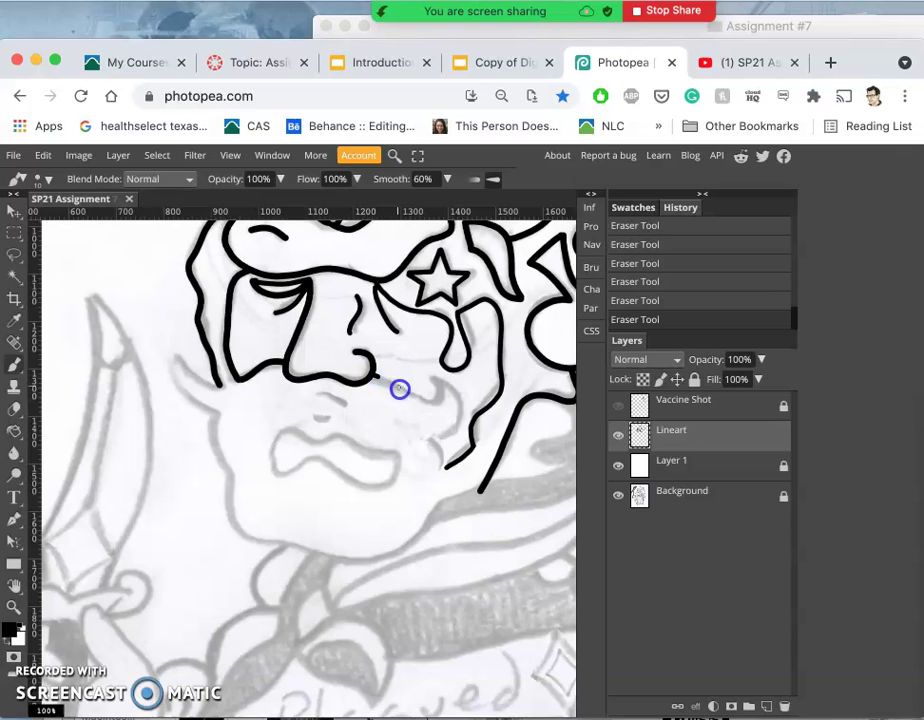
mouse_move(399, 389)
left_mouse_down()
mouse_move(417, 410)
mouse_move(439, 408)
mouse_move(448, 401)
mouse_move(445, 377)
mouse_move(430, 365)
left_mouse_up()
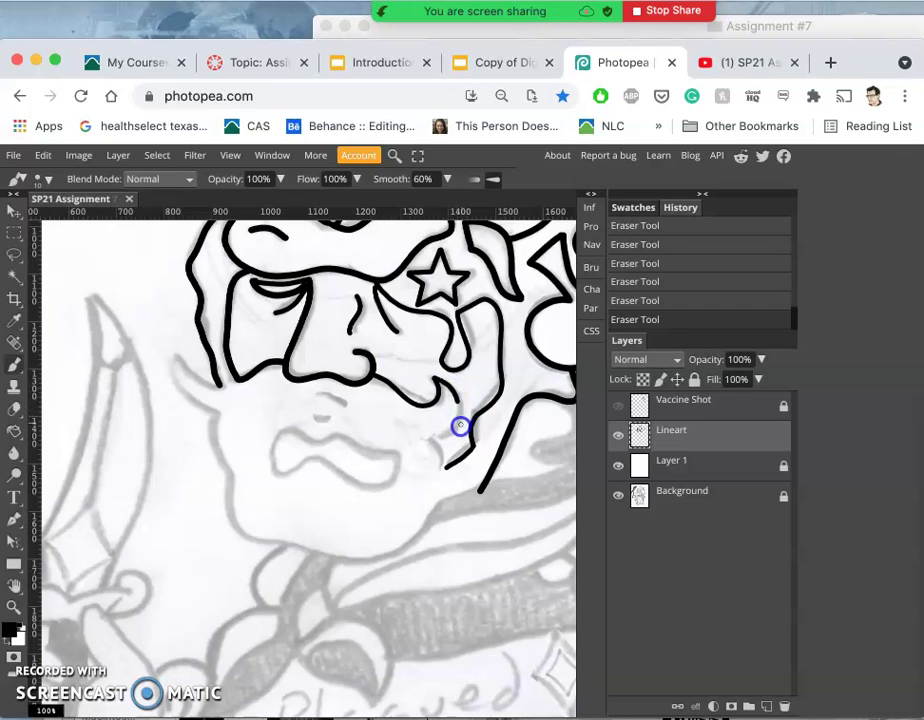
mouse_move(435, 449)
left_mouse_down()
mouse_move(404, 437)
mouse_move(415, 443)
left_mouse_up()
left_click_drag(429, 493, 429, 494)
Step: Close the gap at the shape's pointed lower tip with a brush stroke and smooth its outer edges with the Eraser tool
scroll(452, 464, "up", 5)
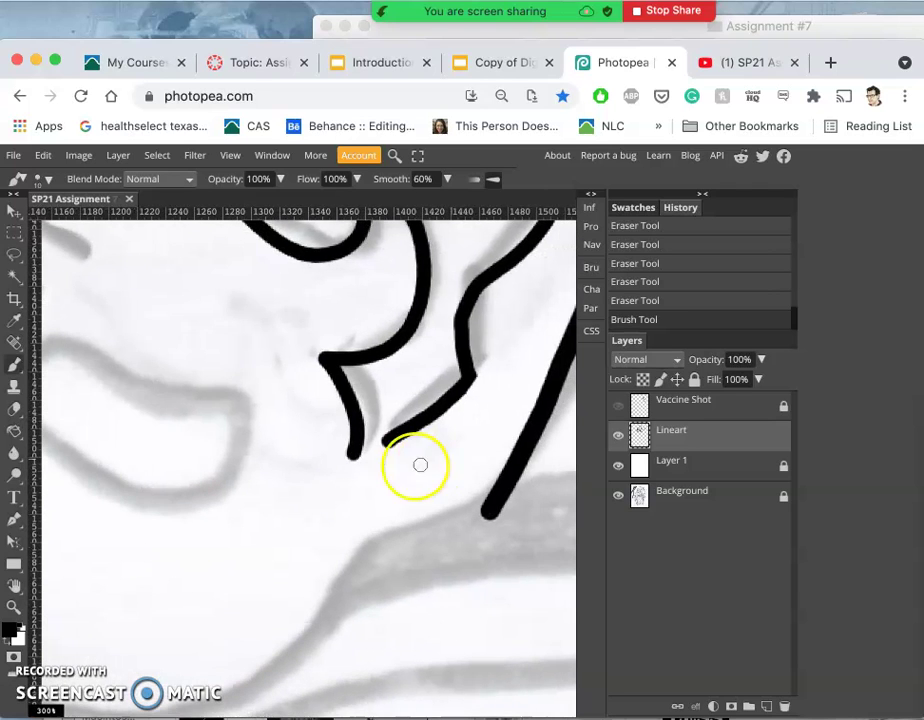
left_click_drag(356, 454, 417, 423)
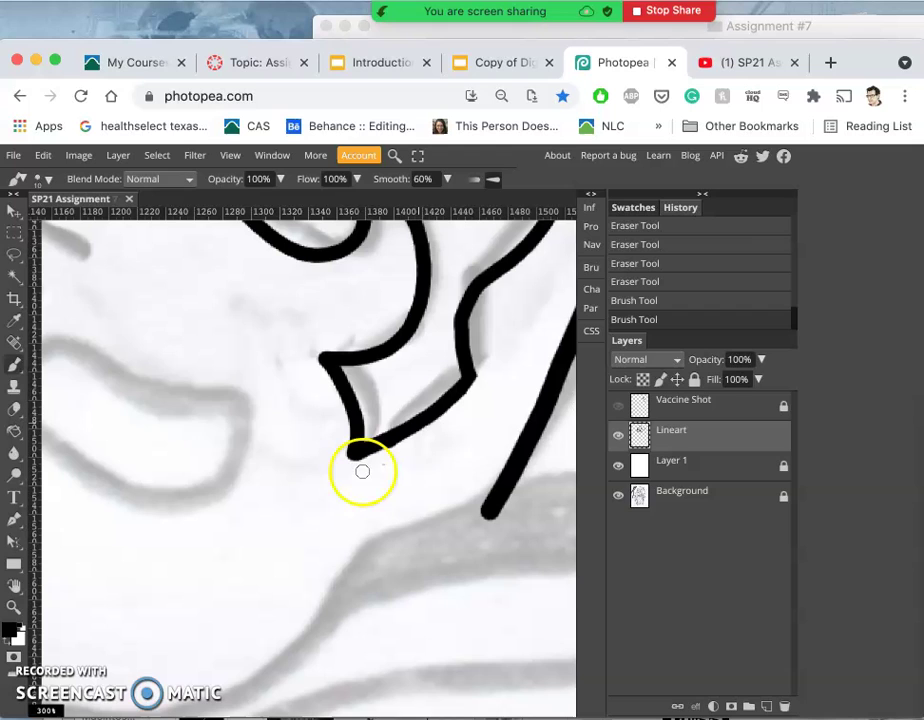
left_click(14, 407)
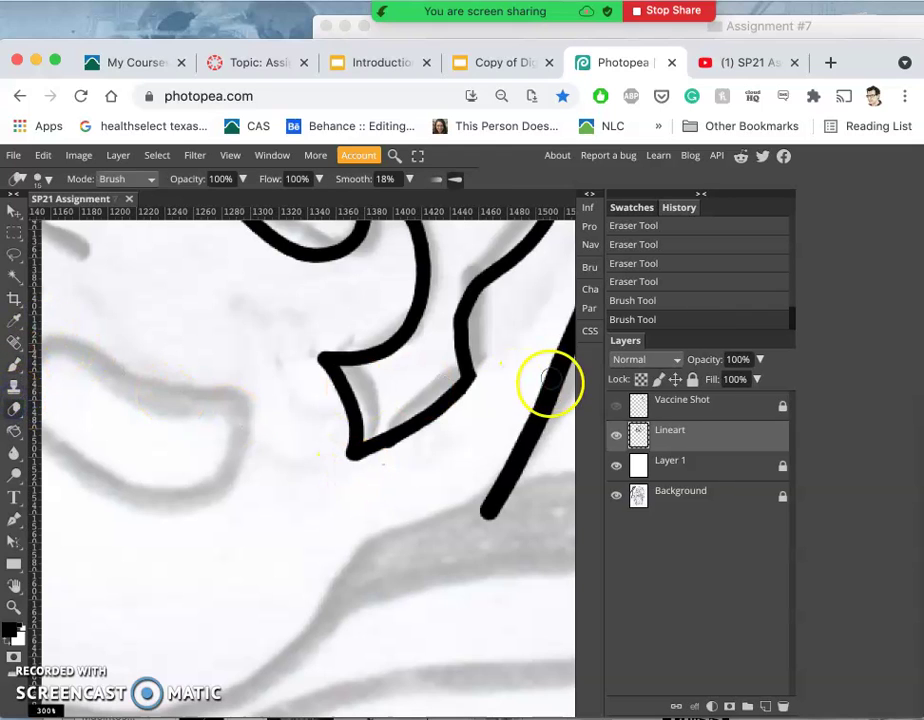
left_click_drag(492, 368, 490, 373)
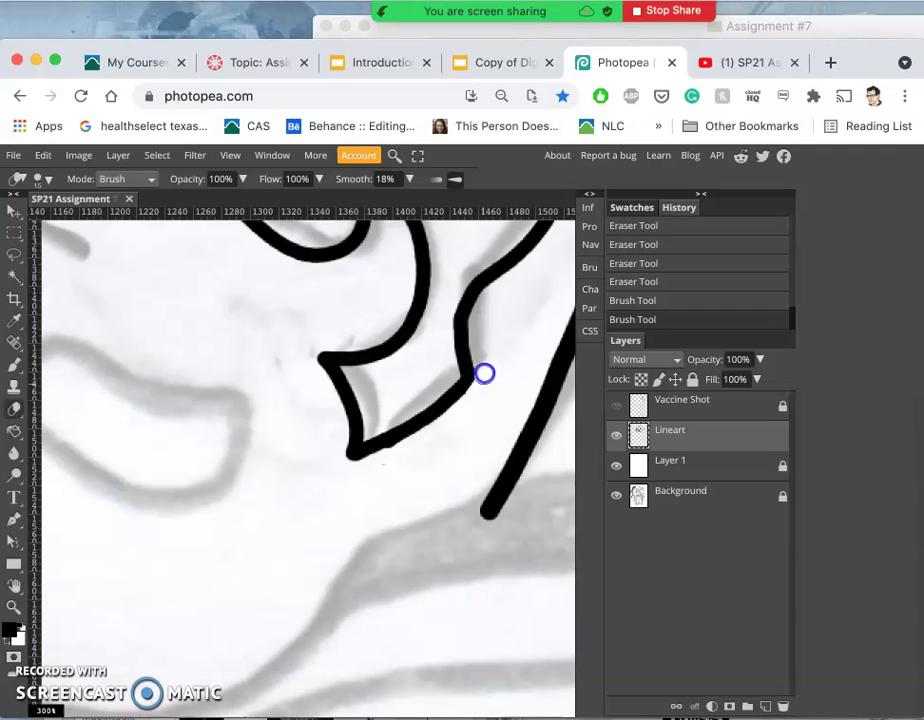
left_click(410, 448)
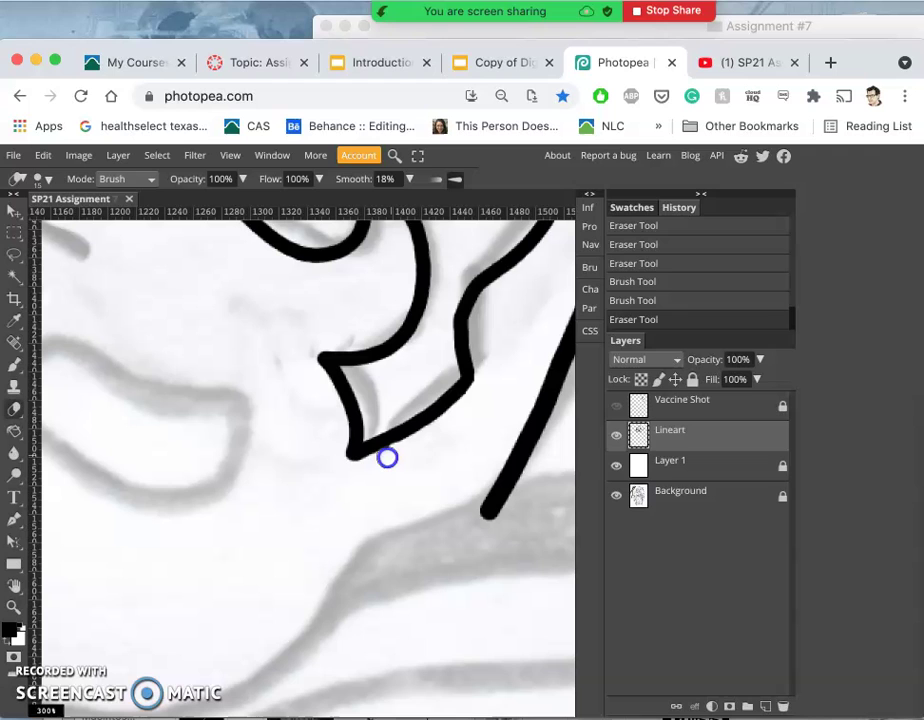
left_click(384, 460)
Step: Select the small hook and curved line beside the cheek with the Lasso tool and copy them to a new layer
scroll(298, 490, "left", 5)
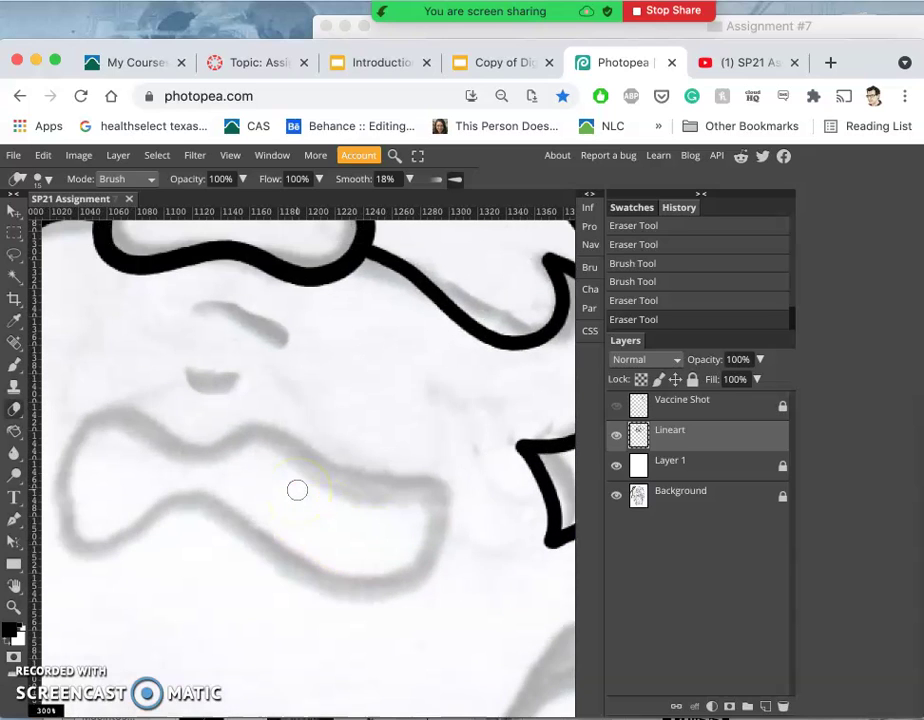
key("super+minus")
scroll(297, 491, "down", 3)
scroll(297, 491, "left", 5)
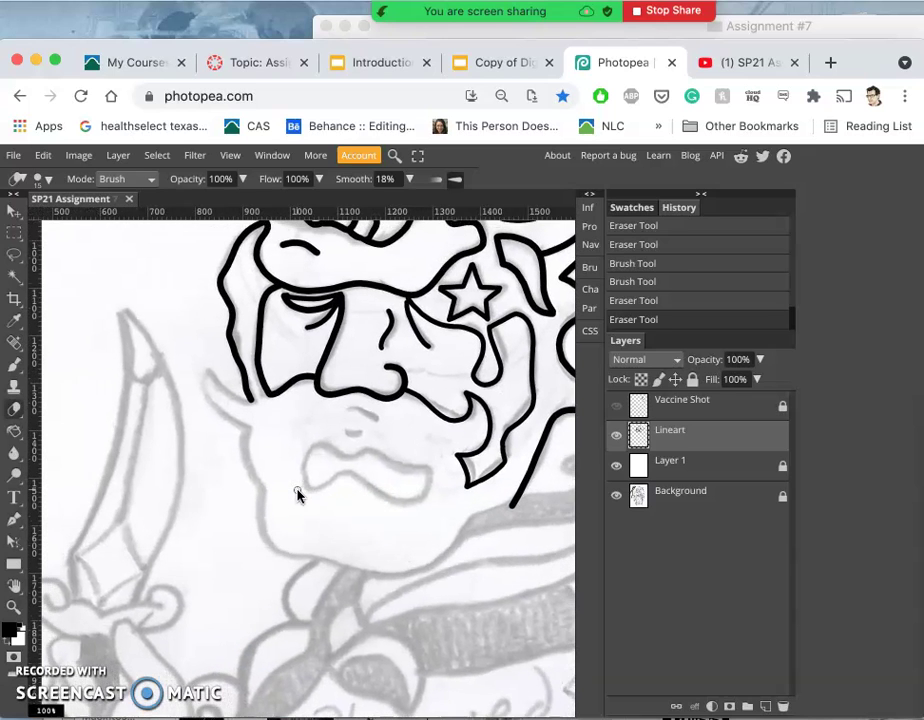
left_click(533, 405)
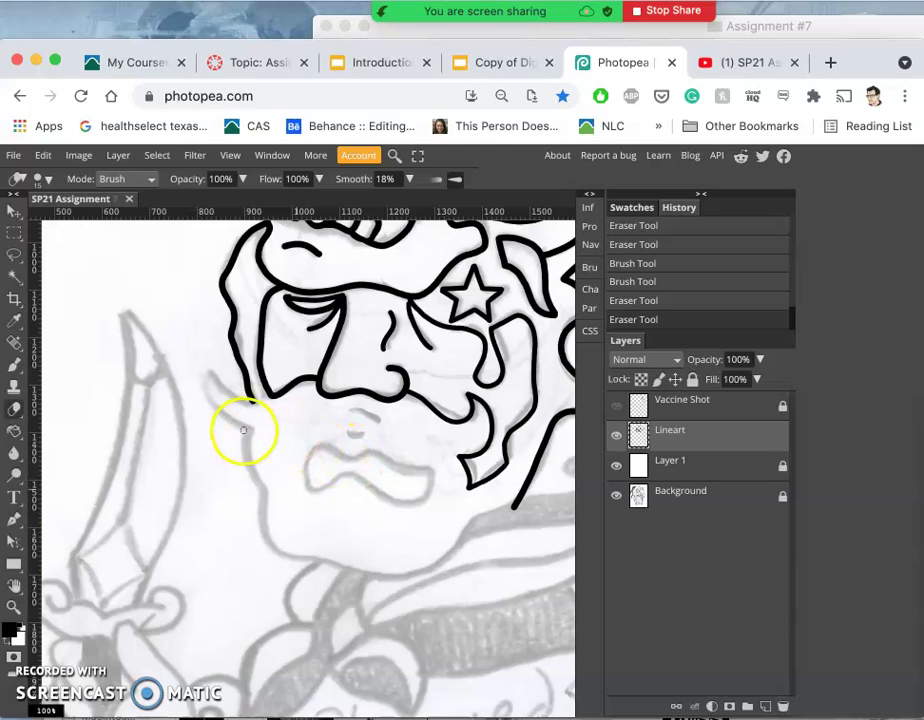
left_click(14, 364)
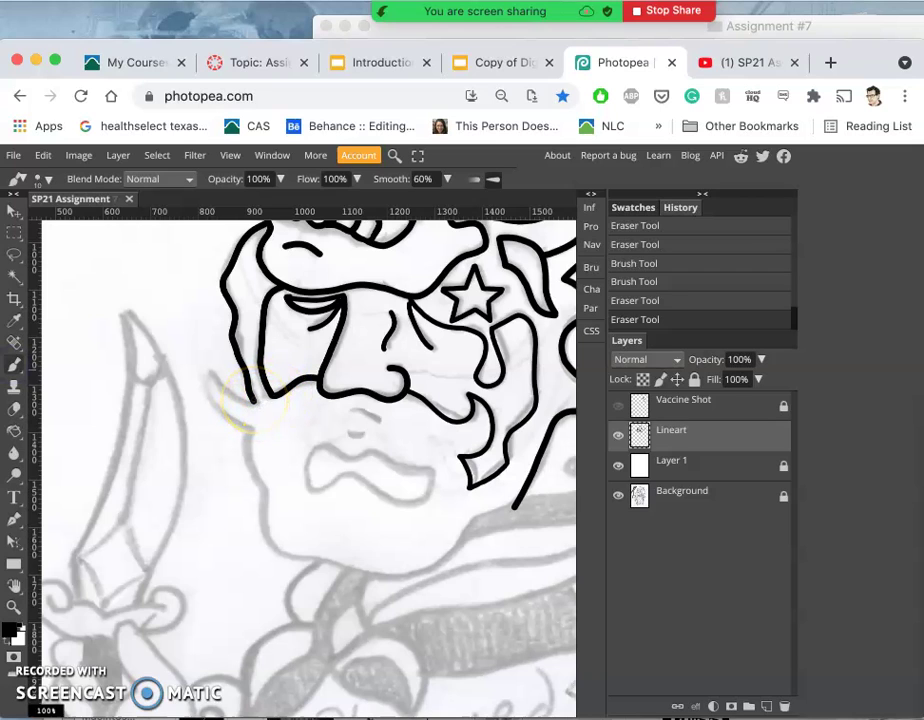
left_click(12, 256)
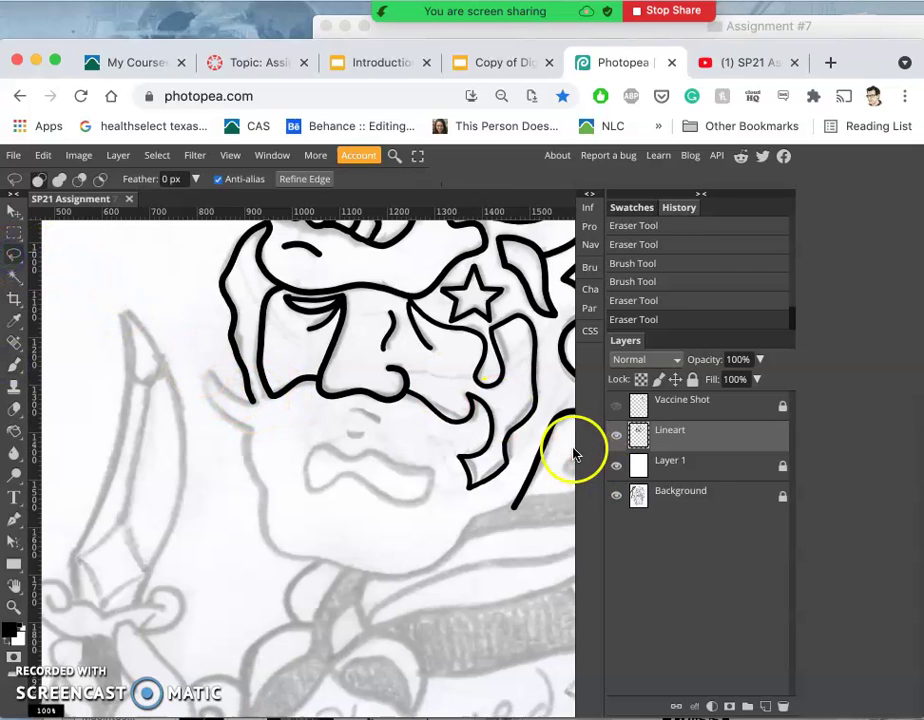
mouse_move(496, 400)
left_mouse_down()
mouse_move(464, 386)
mouse_move(456, 411)
mouse_move(464, 456)
mouse_move(481, 466)
mouse_move(497, 443)
mouse_move(497, 404)
left_mouse_up()
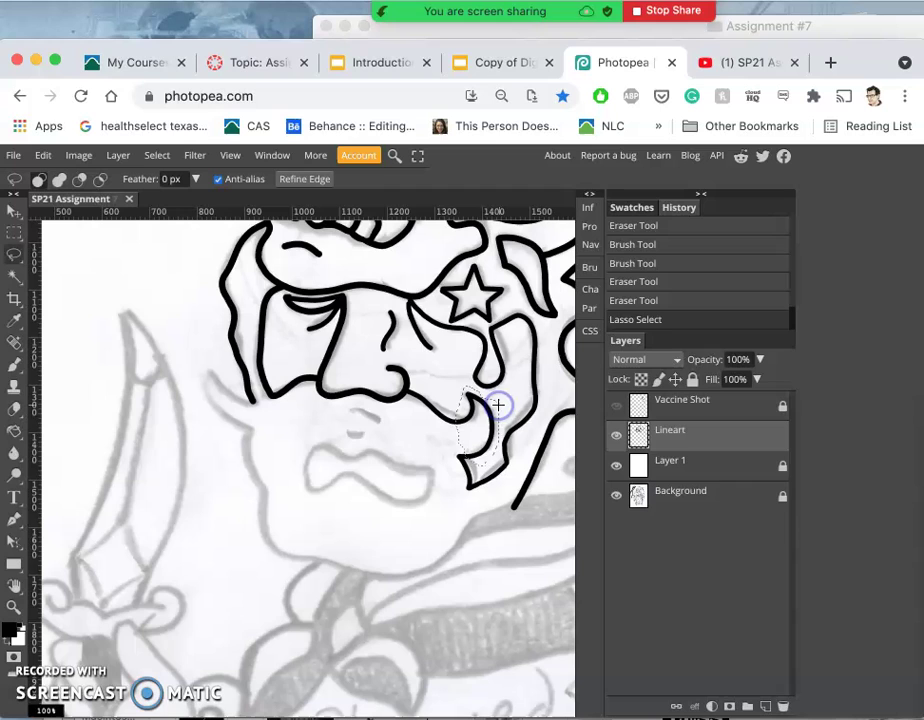
key("ctrl+j")
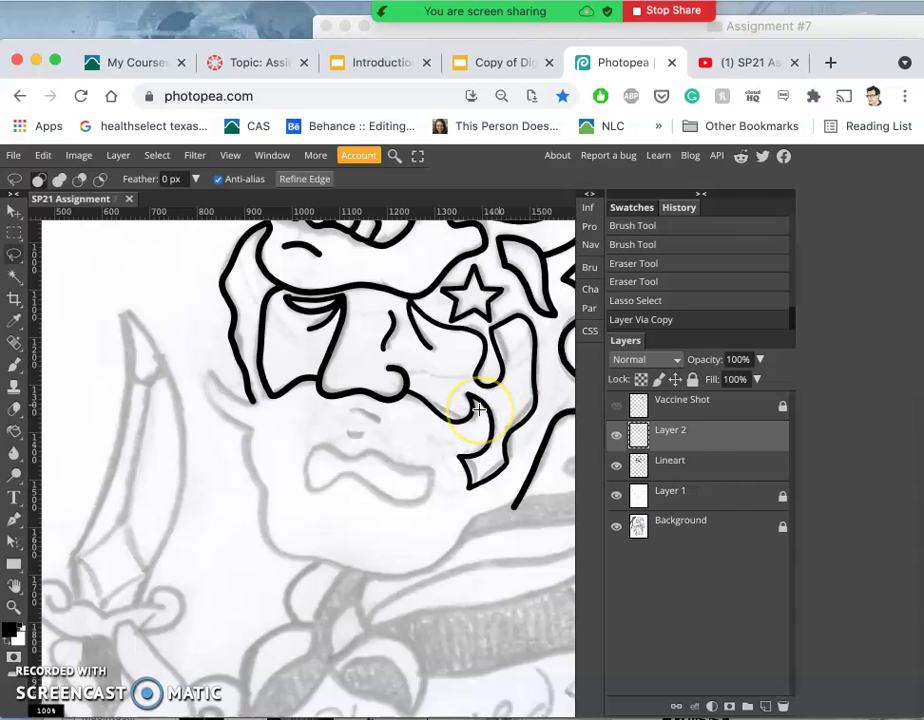
Step: Flip the copied hook horizontally with Free Transform and place it over the sketched curl on the opposite side of the face
key("ctrl+t")
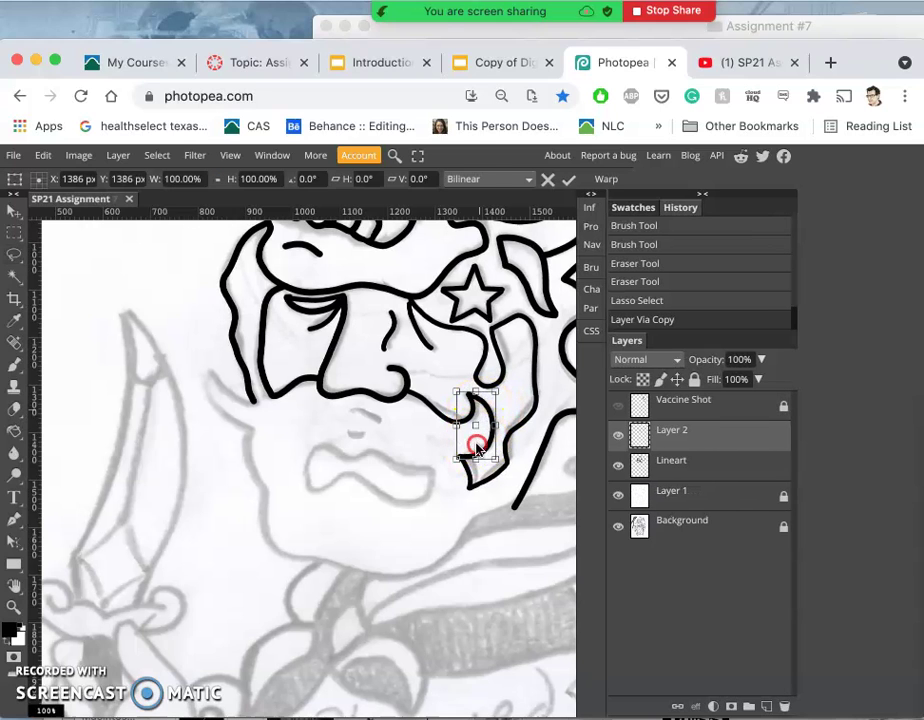
right_click(480, 448)
left_click(513, 658)
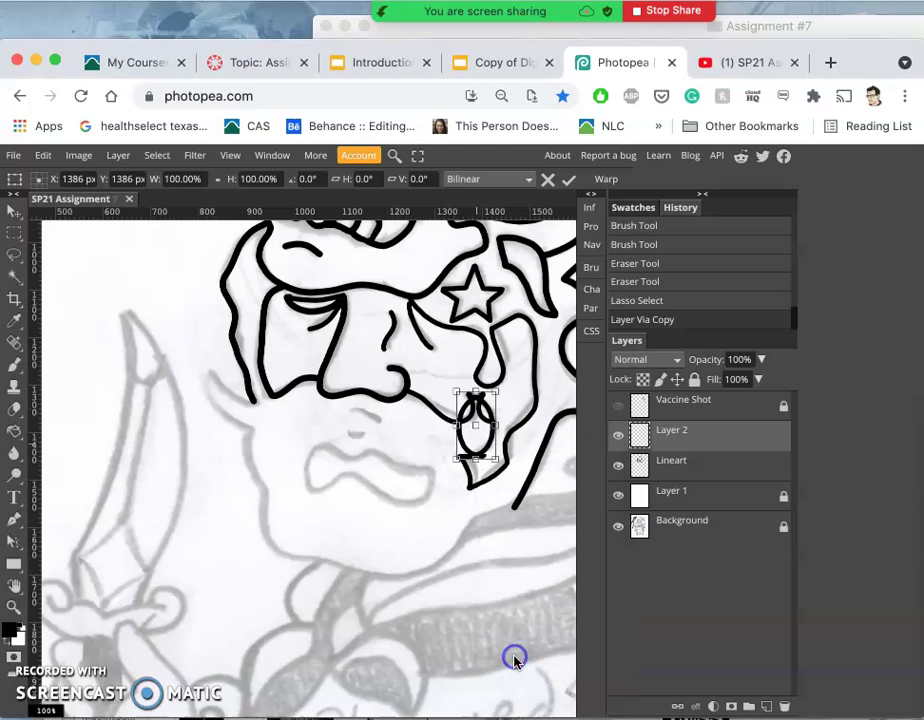
left_click_drag(470, 443, 206, 427)
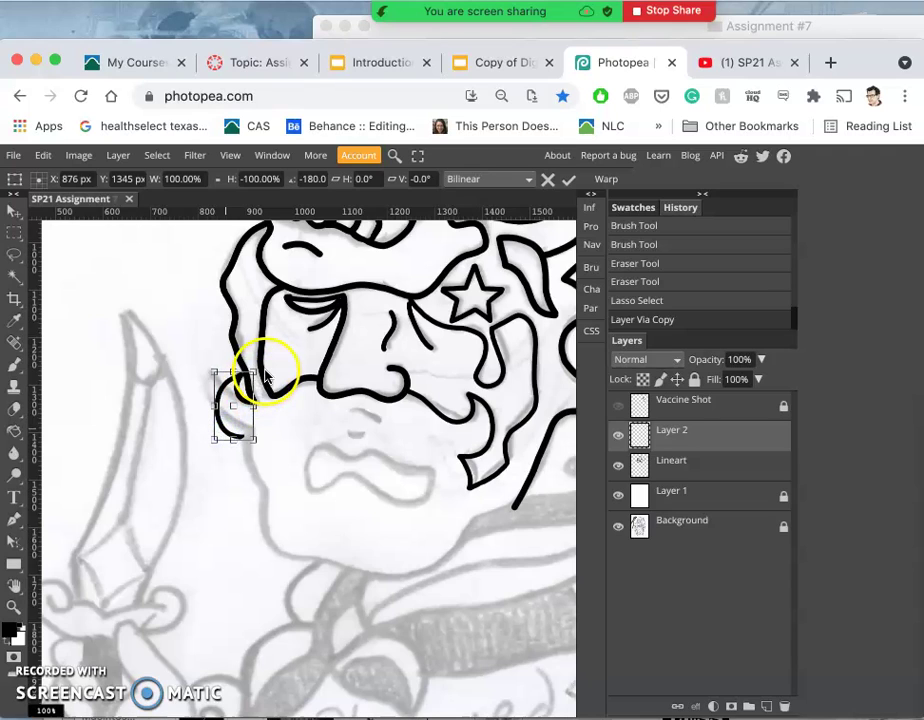
Step: Rotate the mirrored hook about 20°, scale it to about 92% width and 89% height, and align it with the end of the hair line
left_click_drag(256, 367, 213, 385)
left_click_drag(227, 442, 230, 441)
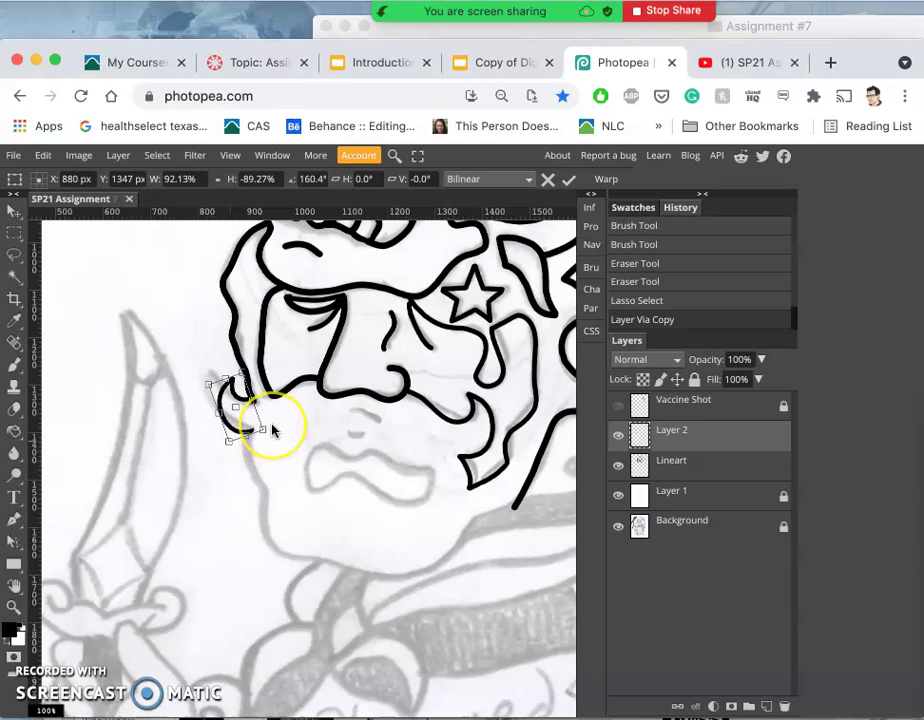
key("Return")
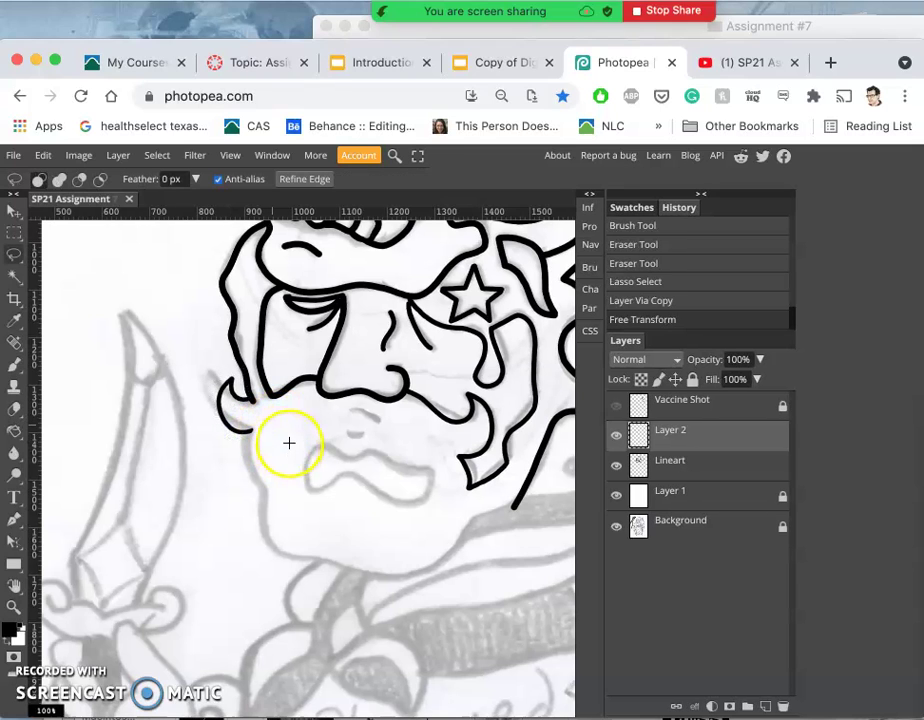
left_click(14, 210)
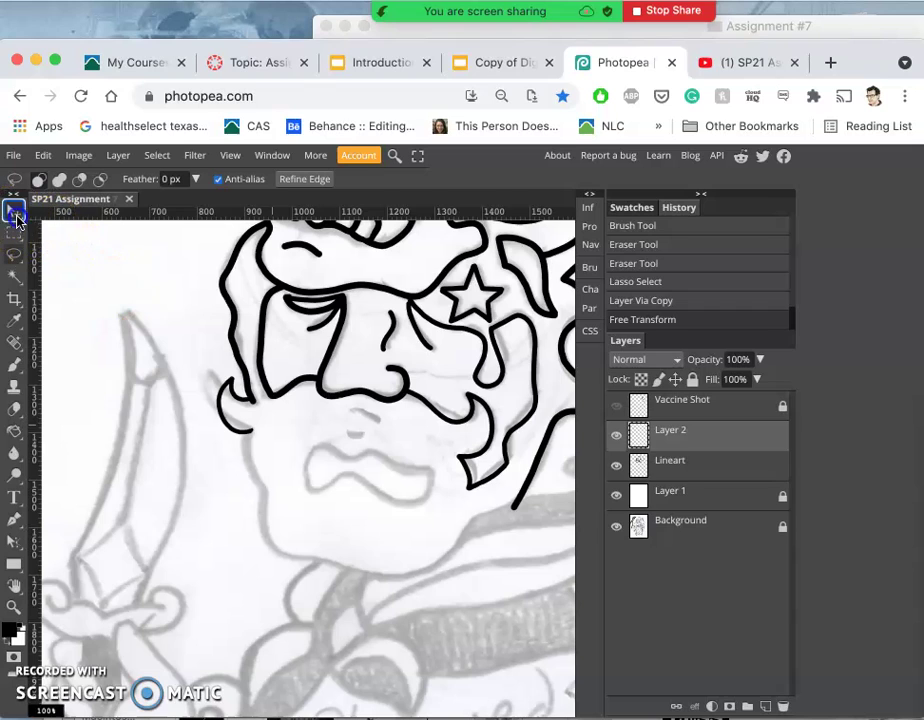
left_click(213, 403)
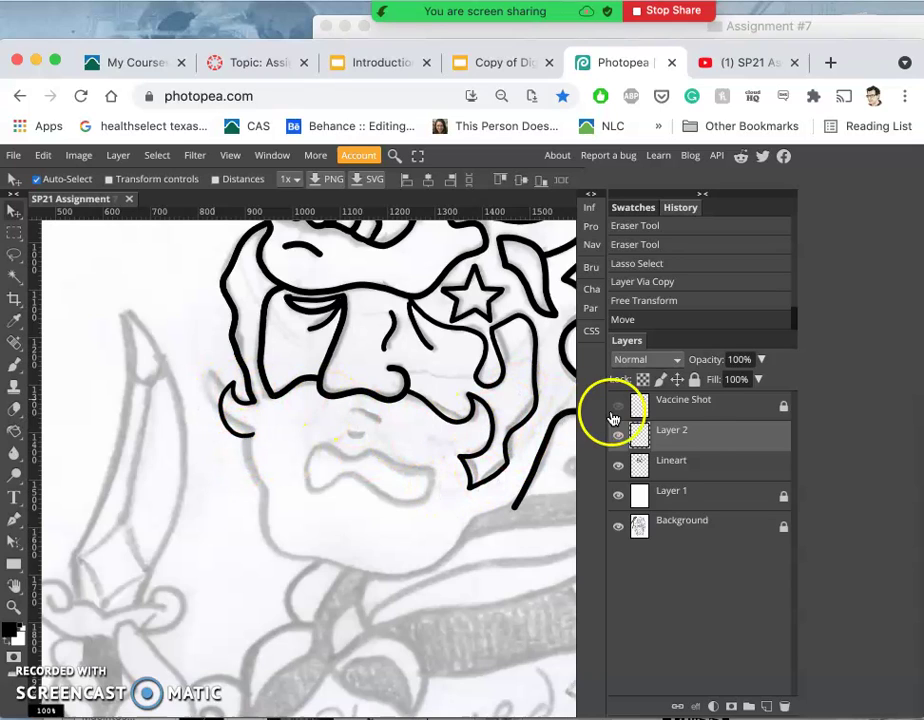
Step: Place Layer 2 below the Lineart layer and merge the two layers
left_click_drag(700, 412, 693, 487)
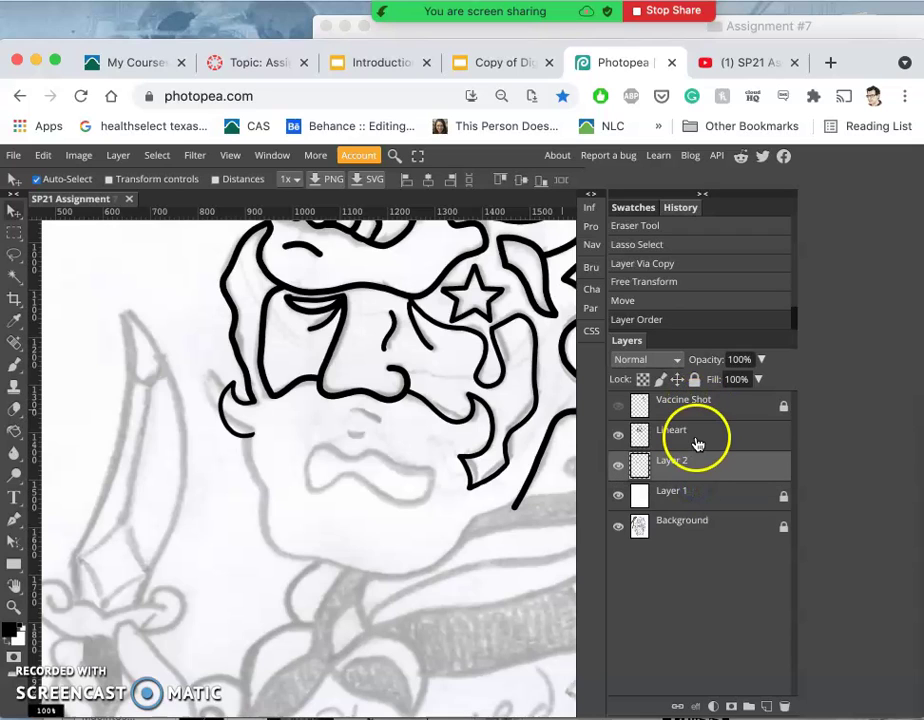
left_click(697, 443, "shift")
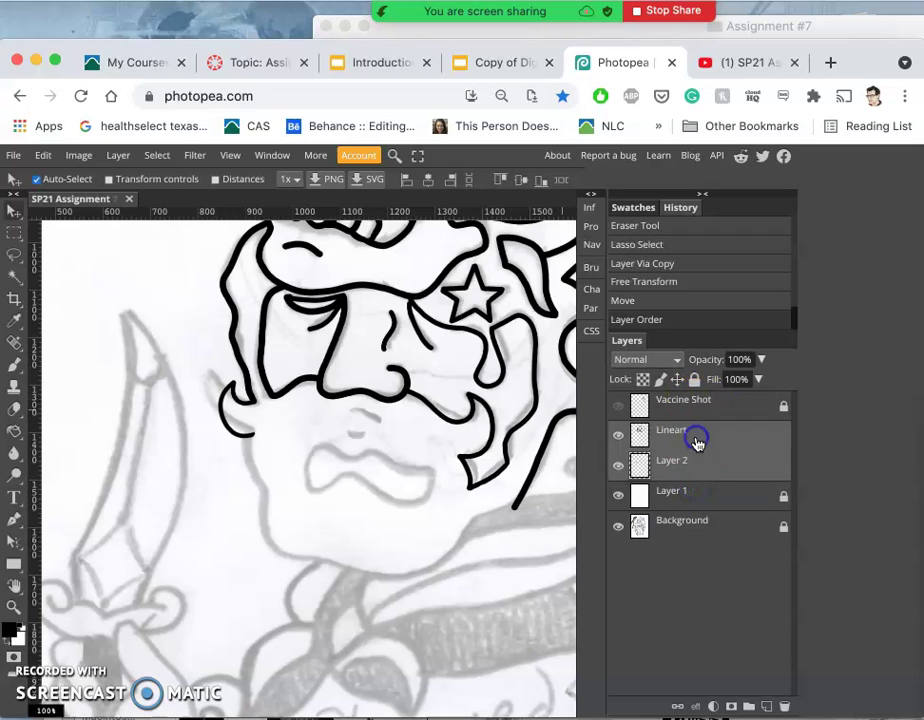
left_click(128, 155)
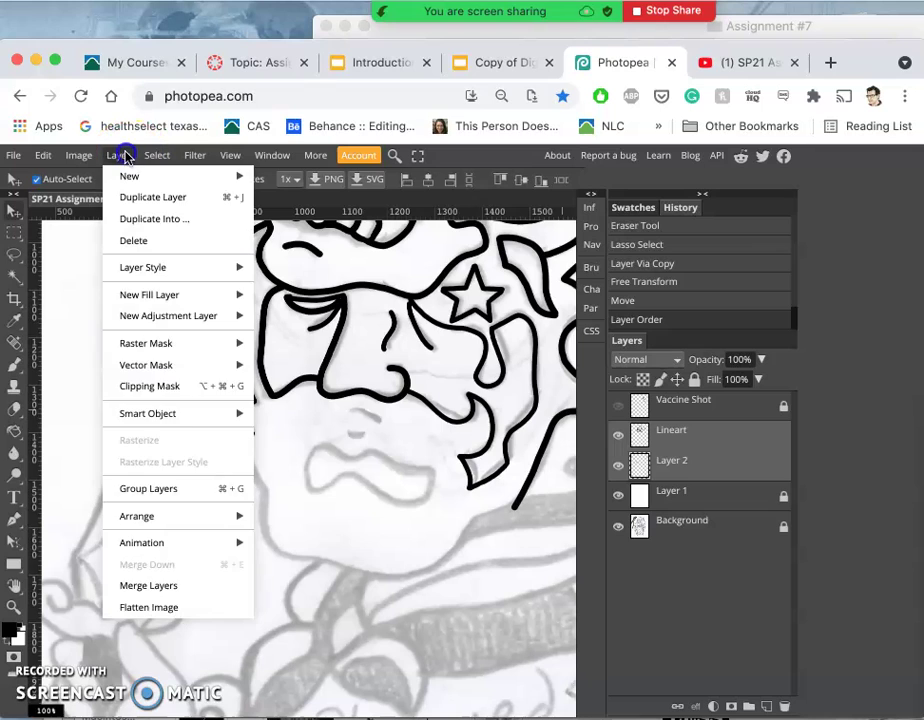
left_click(168, 590)
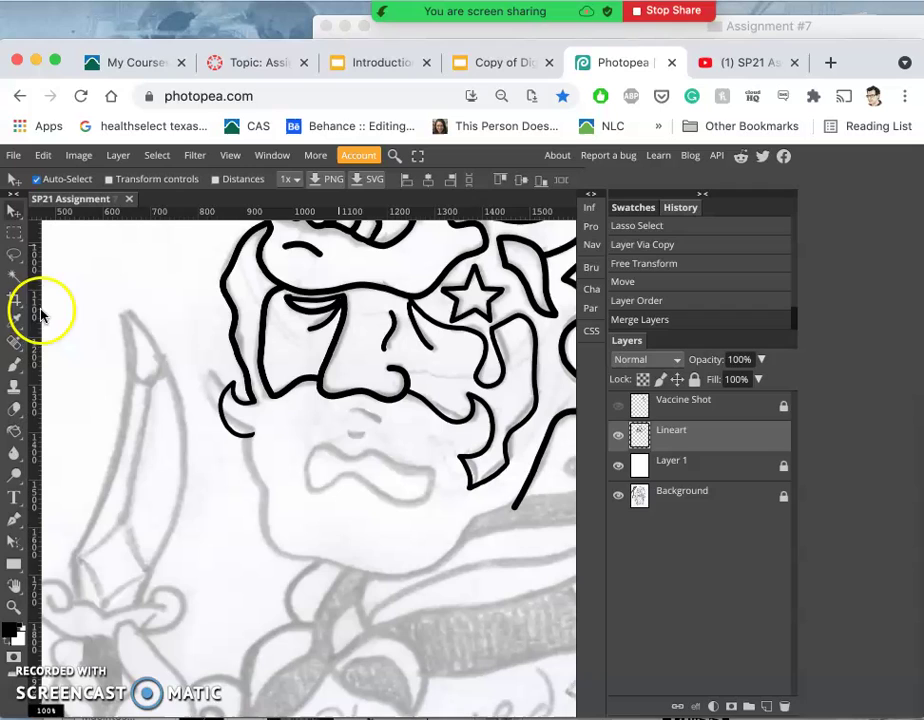
left_click(14, 365)
left_click_drag(224, 384, 227, 428)
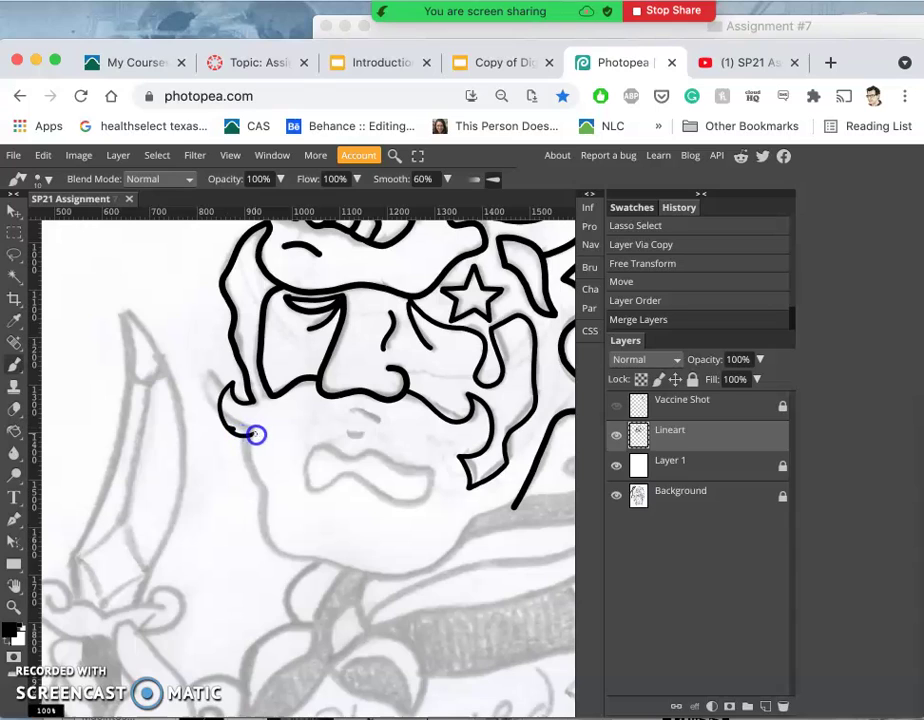
left_click_drag(258, 434, 260, 434)
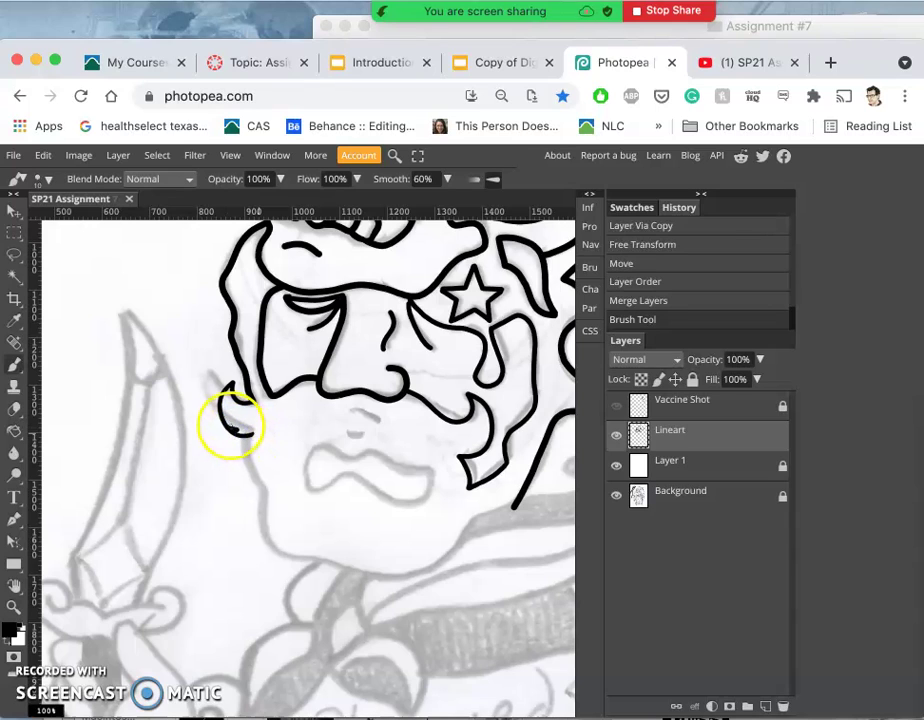
key("ctrl+z")
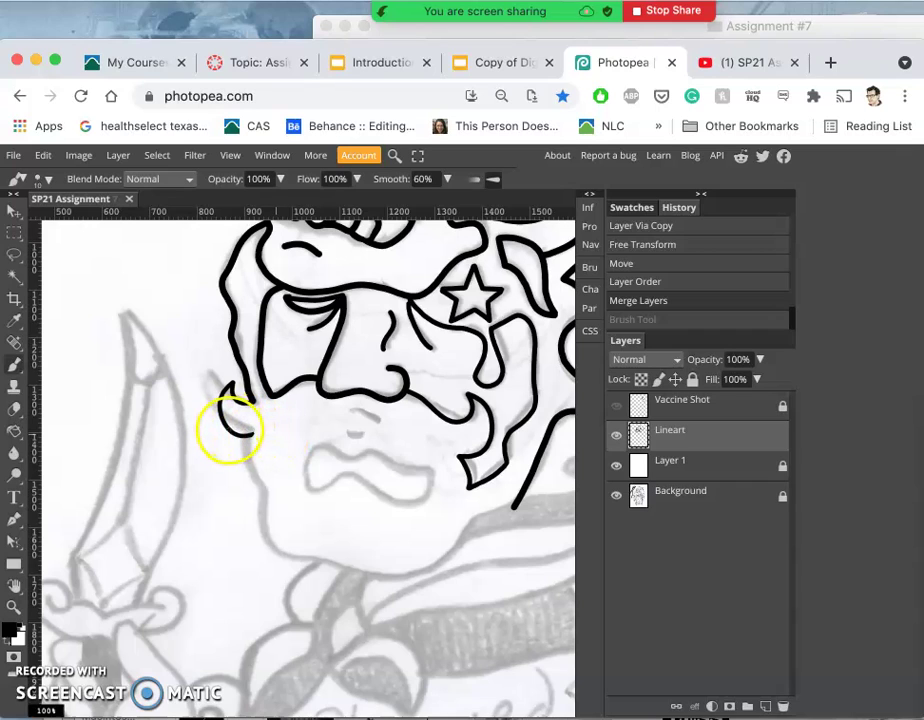
left_click_drag(230, 431, 230, 431)
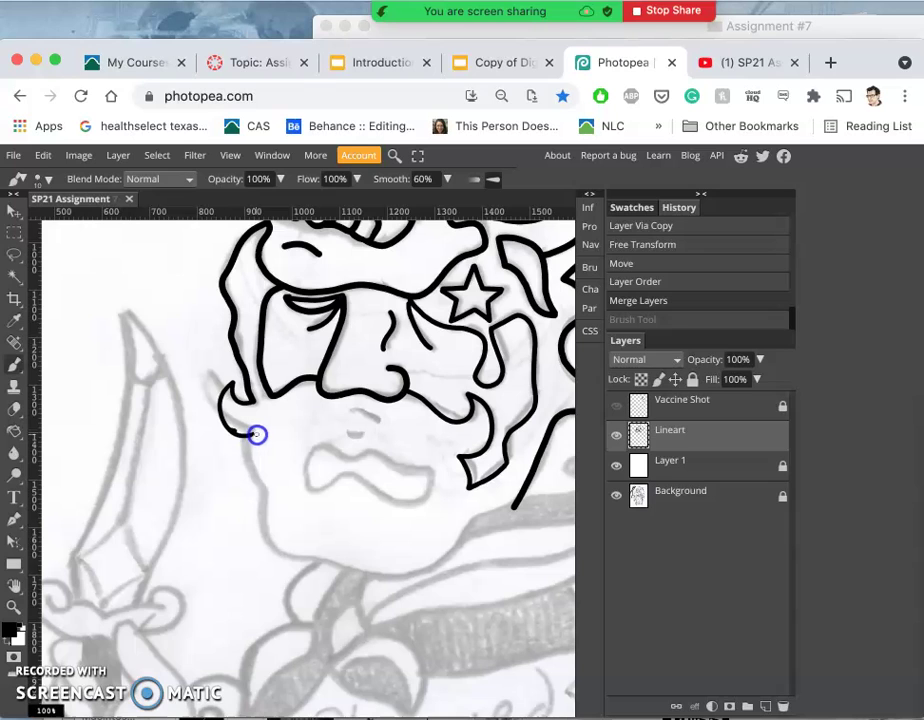
left_click_drag(257, 435, 268, 432)
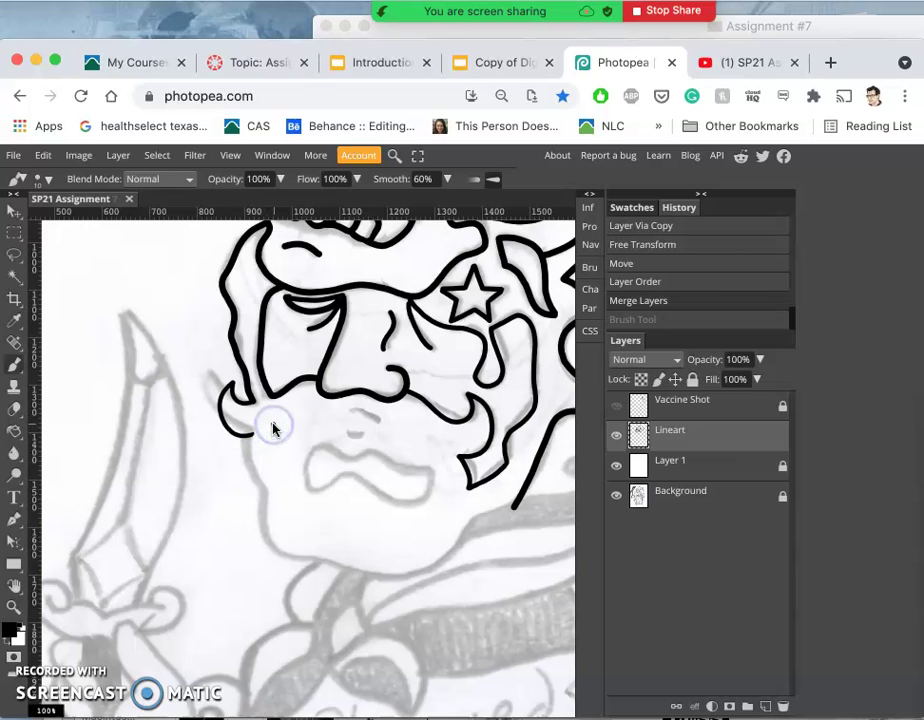
Step: Thicken and smooth the lower curve of the mirrored hook with short brush strokes
scroll(273, 424, "up", 5)
left_click_drag(119, 380, 80, 356)
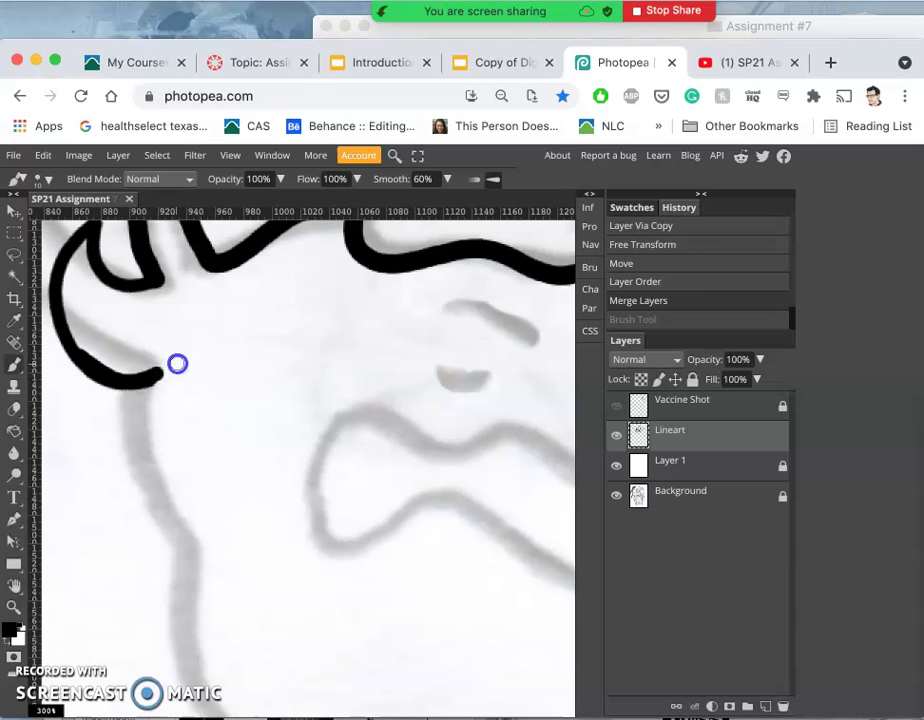
left_click_drag(127, 362, 68, 340)
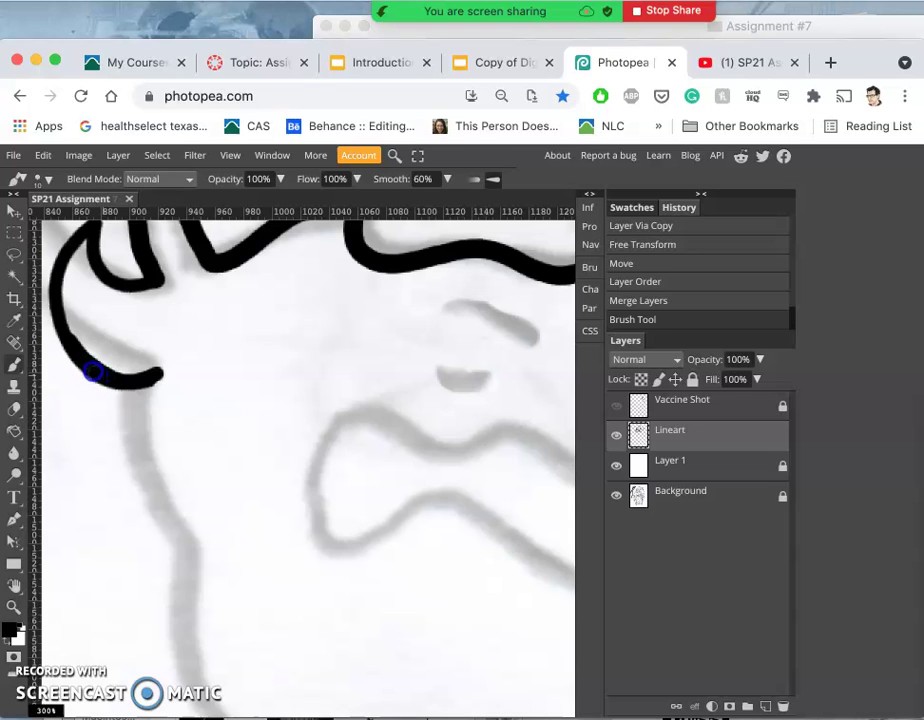
left_click_drag(87, 366, 85, 369)
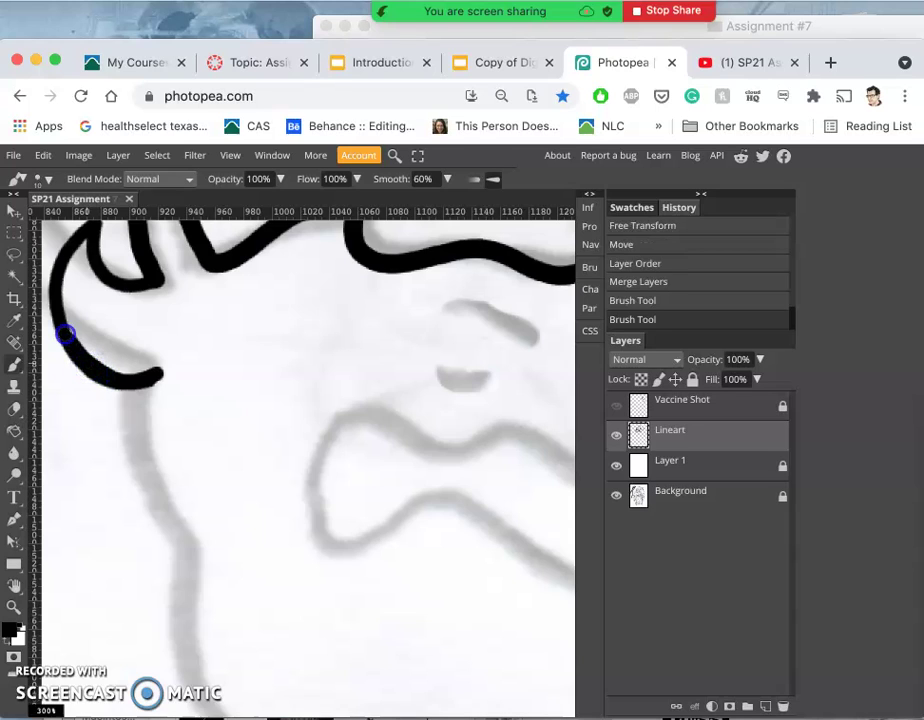
left_click(64, 334)
left_click(66, 334)
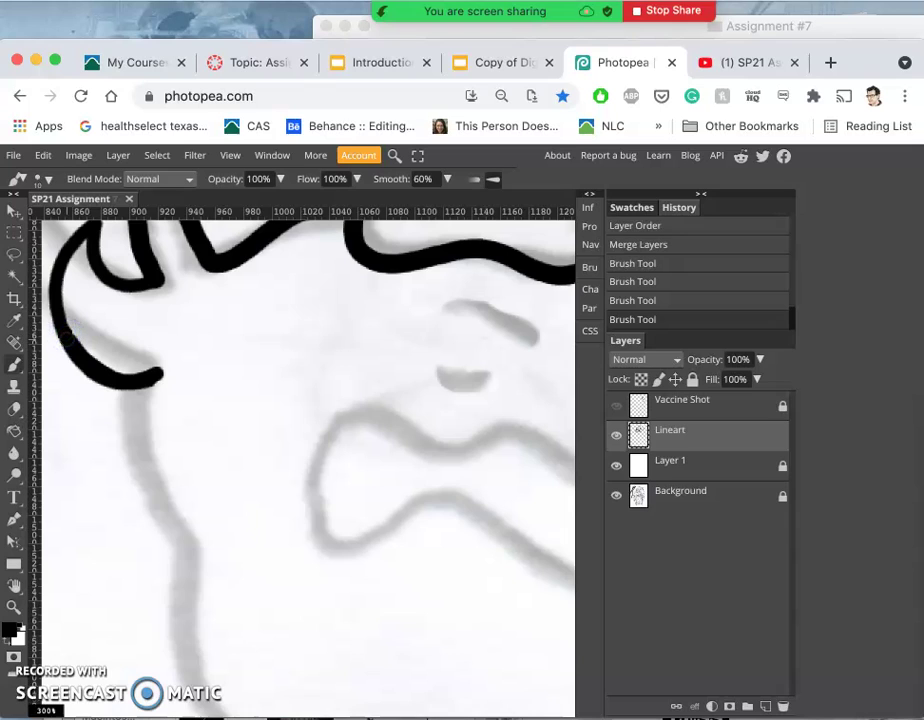
left_click(66, 340)
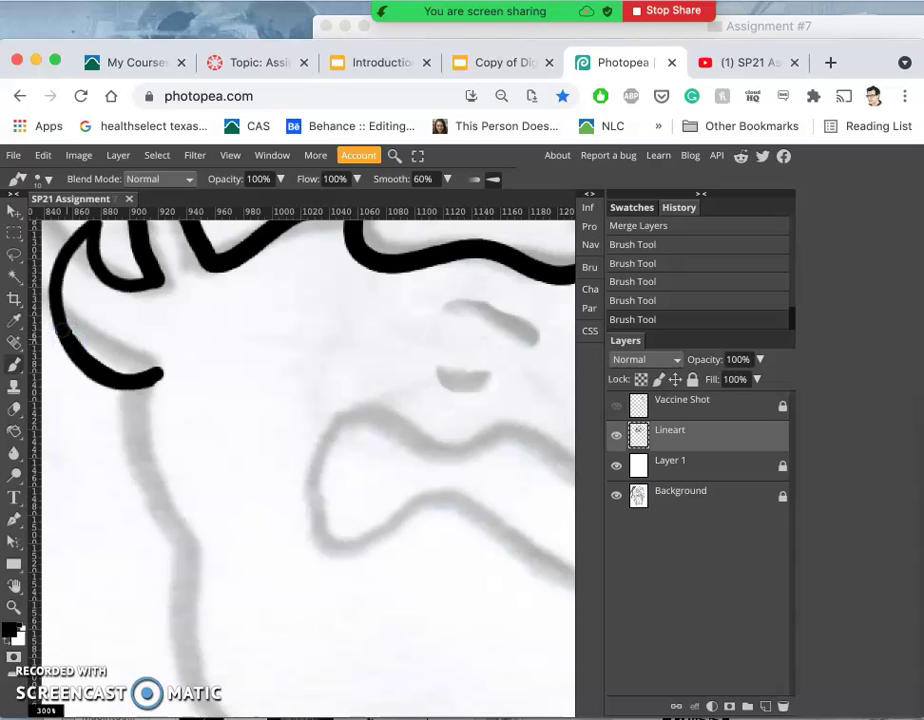
left_click(62, 330)
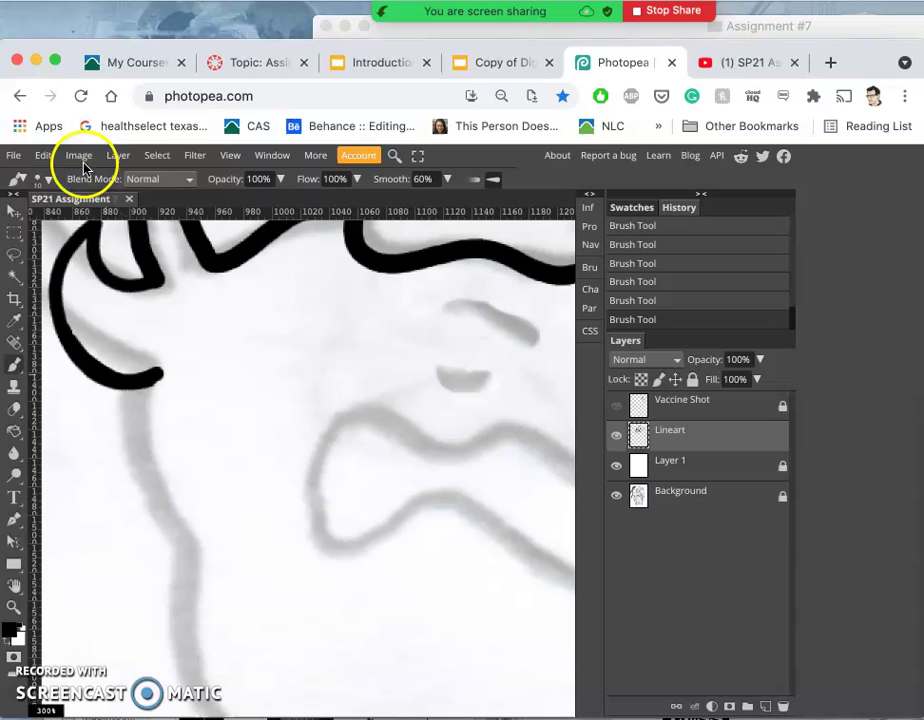
Step: Trace the side of the face from the mirrored hook down the cheek with a 12 px brush, thickening the line with overlapping strokes
left_click(48, 180)
left_click(79, 221)
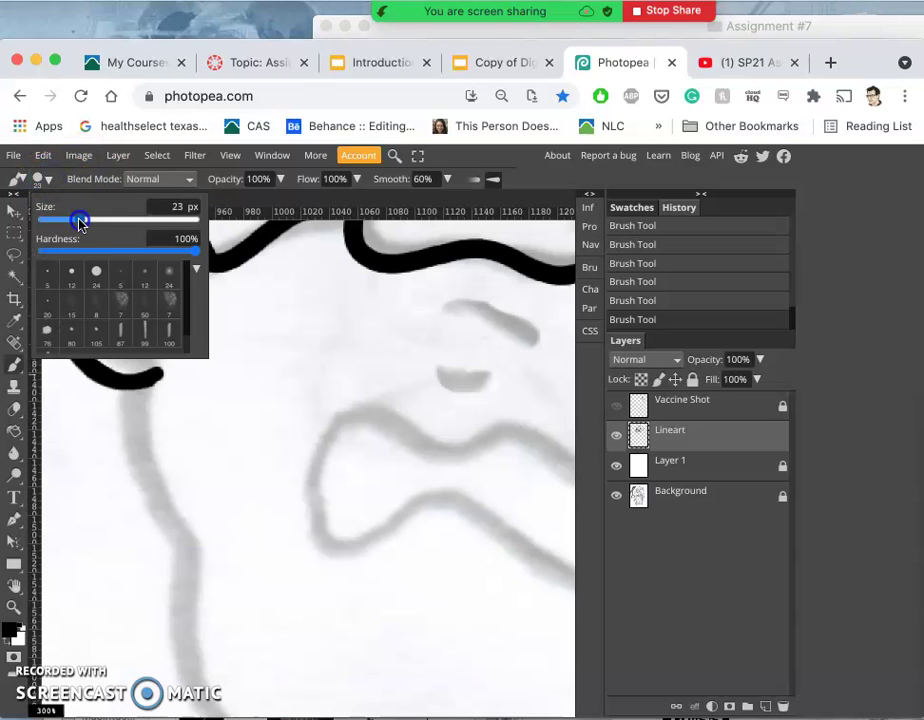
left_click_drag(79, 222, 72, 220)
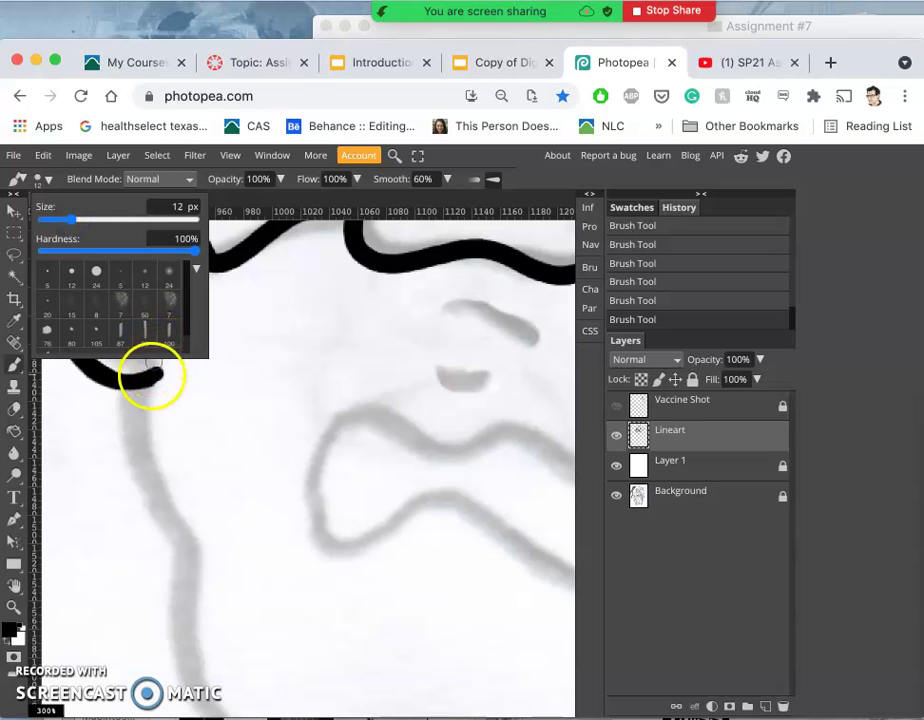
key("super+minus")
key("super+minus")
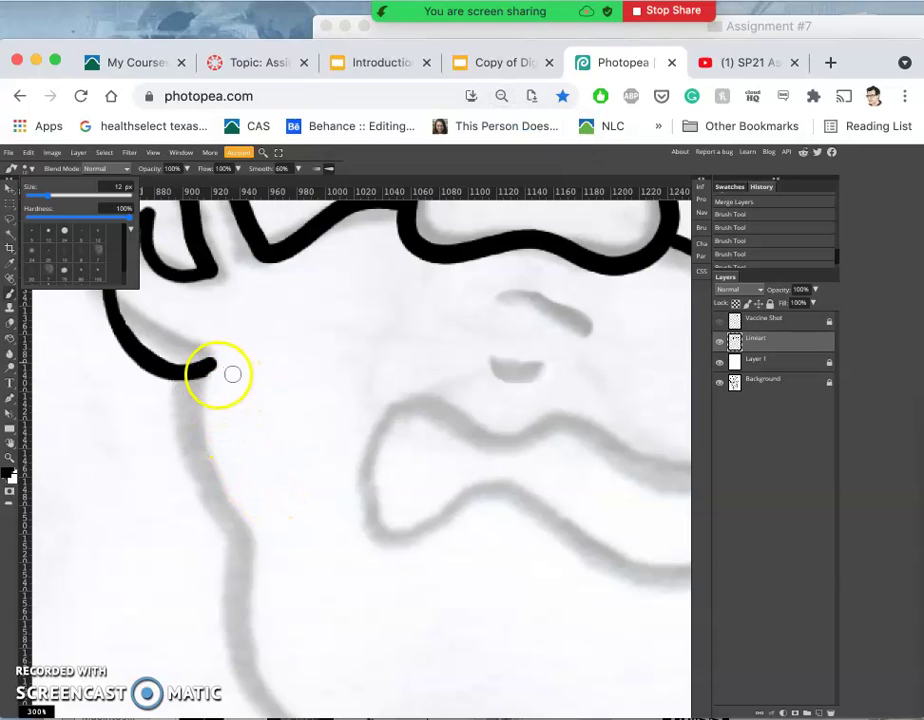
mouse_move(199, 373)
left_mouse_down()
mouse_move(202, 452)
mouse_move(247, 529)
mouse_move(239, 613)
left_mouse_up()
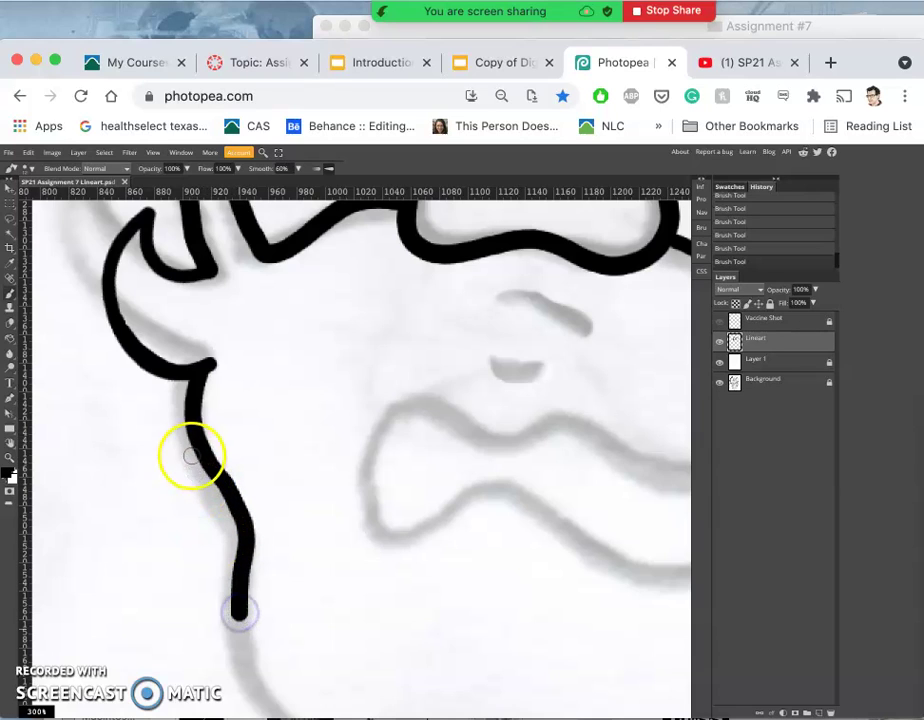
mouse_move(190, 454)
left_mouse_down()
mouse_move(190, 383)
mouse_move(190, 432)
mouse_move(236, 520)
left_mouse_up()
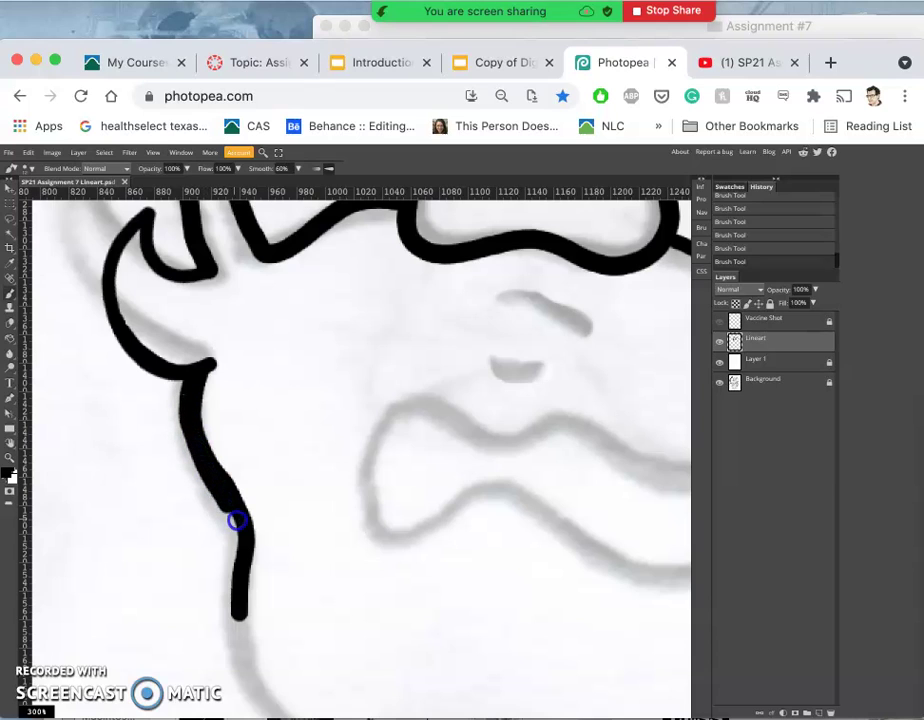
left_click_drag(243, 563, 237, 645)
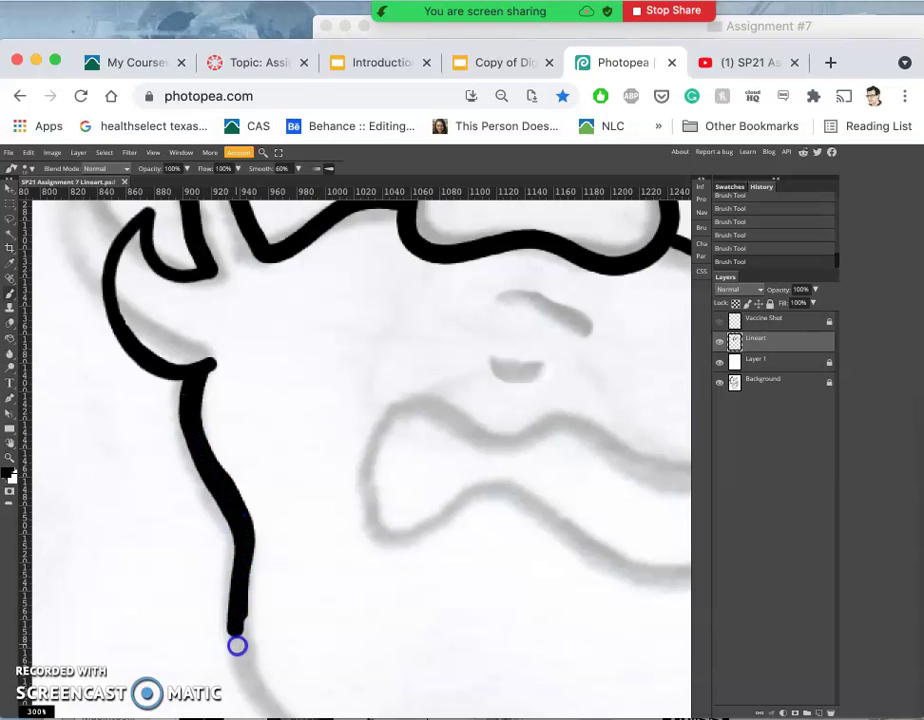
Step: Continue the face outline from the end of the cheek line around the jaw and chin to the sketched collar on the opposite side
key("ctrl+minus")
key("ctrl+minus")
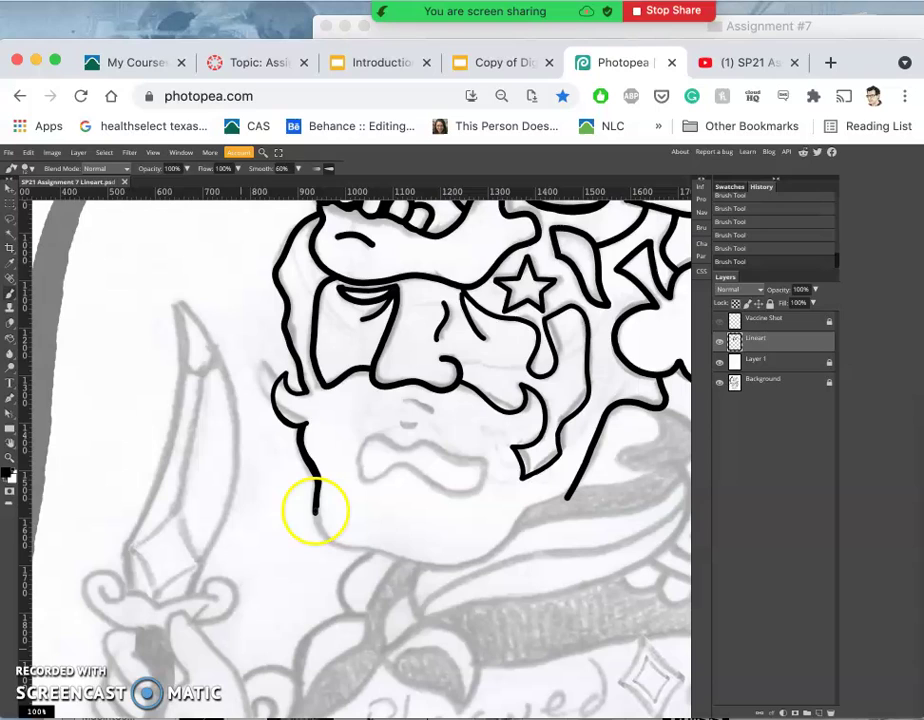
mouse_move(315, 511)
left_mouse_down()
mouse_move(358, 549)
mouse_move(443, 571)
mouse_move(481, 560)
mouse_move(530, 505)
mouse_move(555, 501)
left_mouse_up()
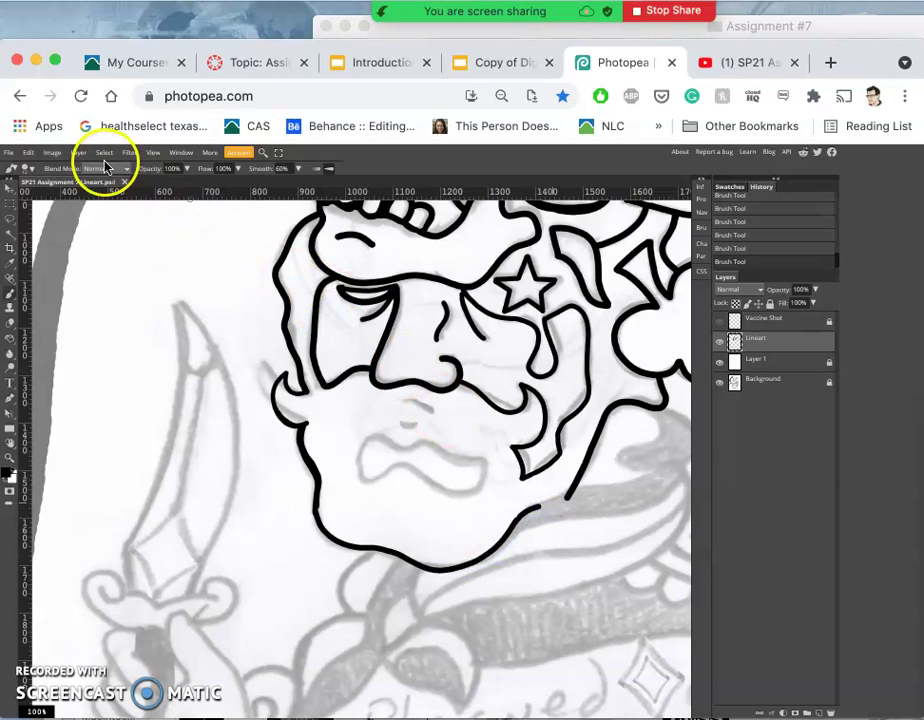
Step: Try to thicken the jaw and chin line with a 15 px brush, and undo the strokes
left_click(28, 168)
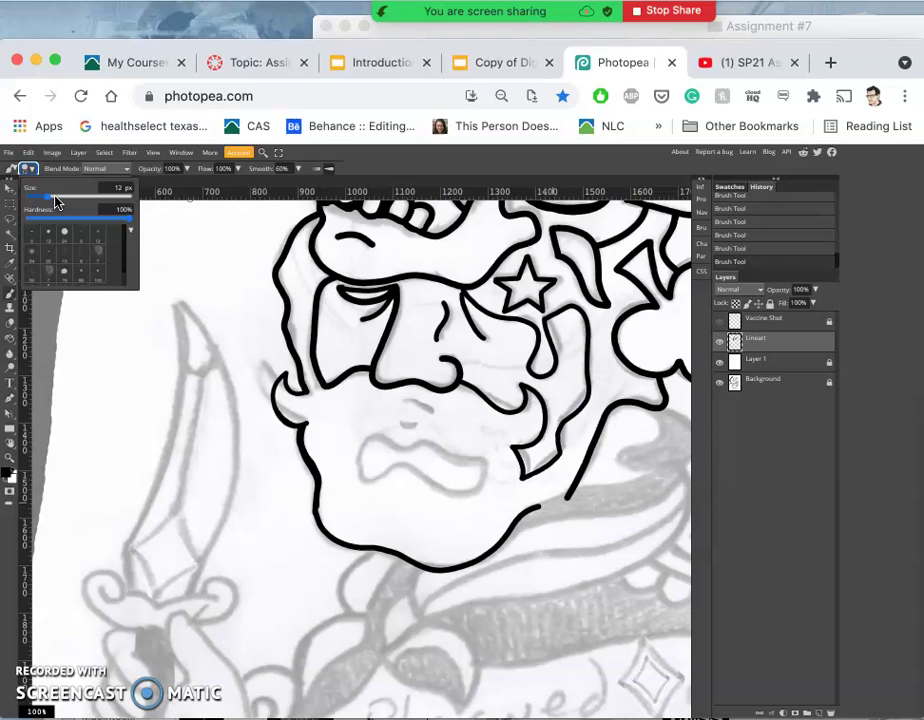
left_click_drag(55, 203, 52, 197)
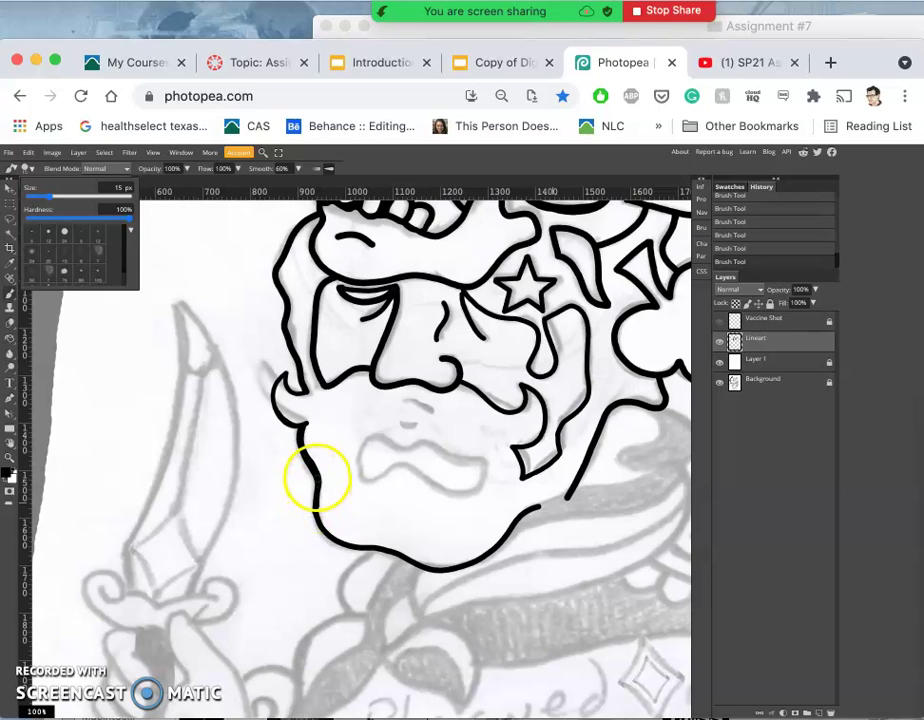
left_click(316, 484)
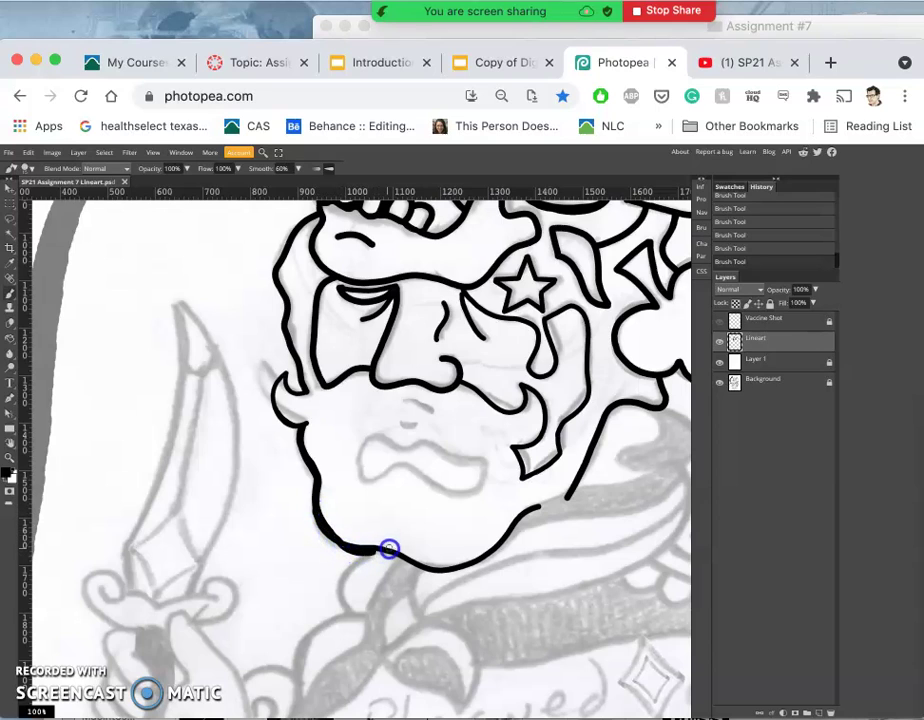
mouse_move(428, 566)
left_mouse_down()
mouse_move(443, 577)
mouse_move(508, 548)
left_mouse_up()
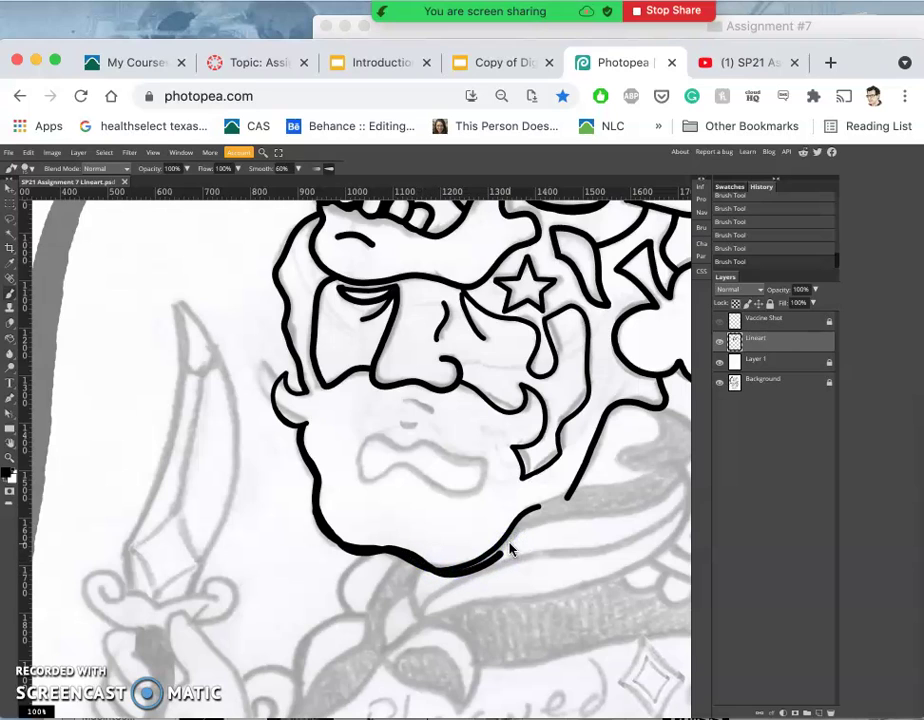
key("super+z")
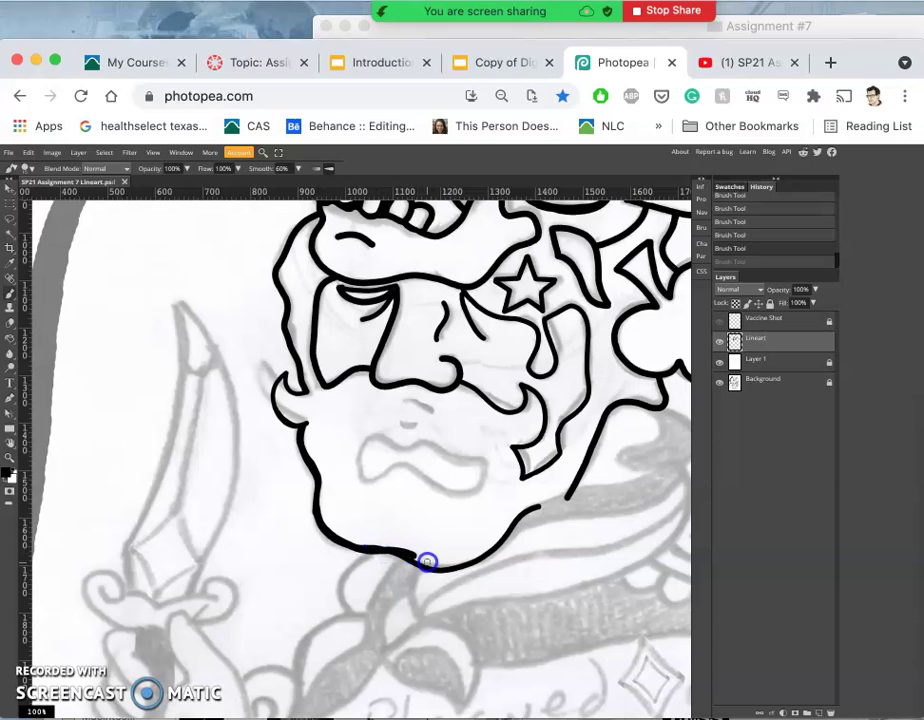
Step: Smooth the joint between the cheek and jaw lines with a smaller brush, and erase the bump on its outer edge
key("ctrl+equal")
key("ctrl+equal")
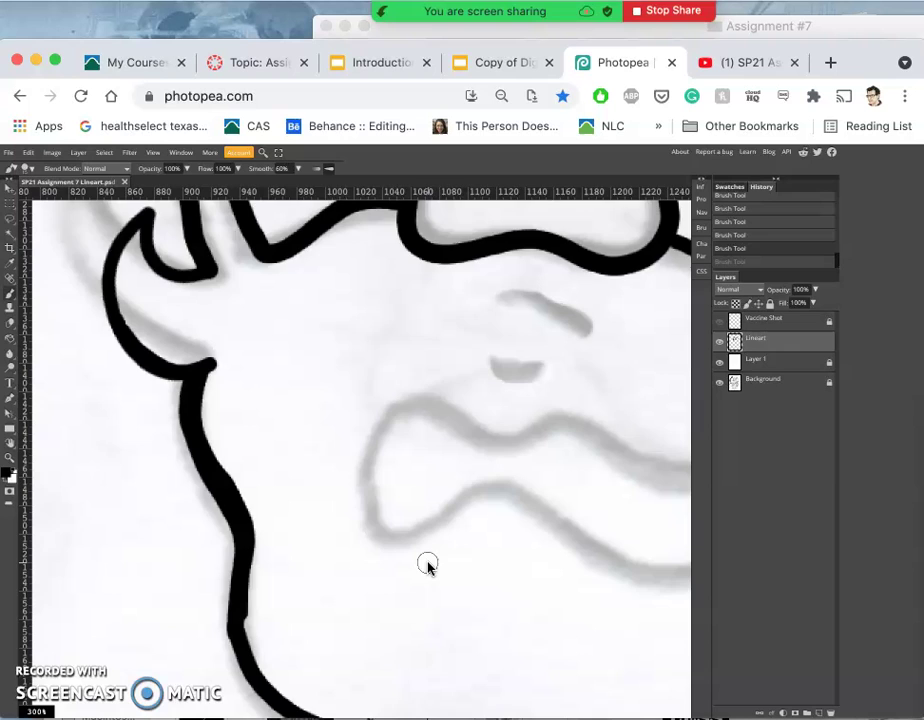
scroll(428, 563, "down", 3)
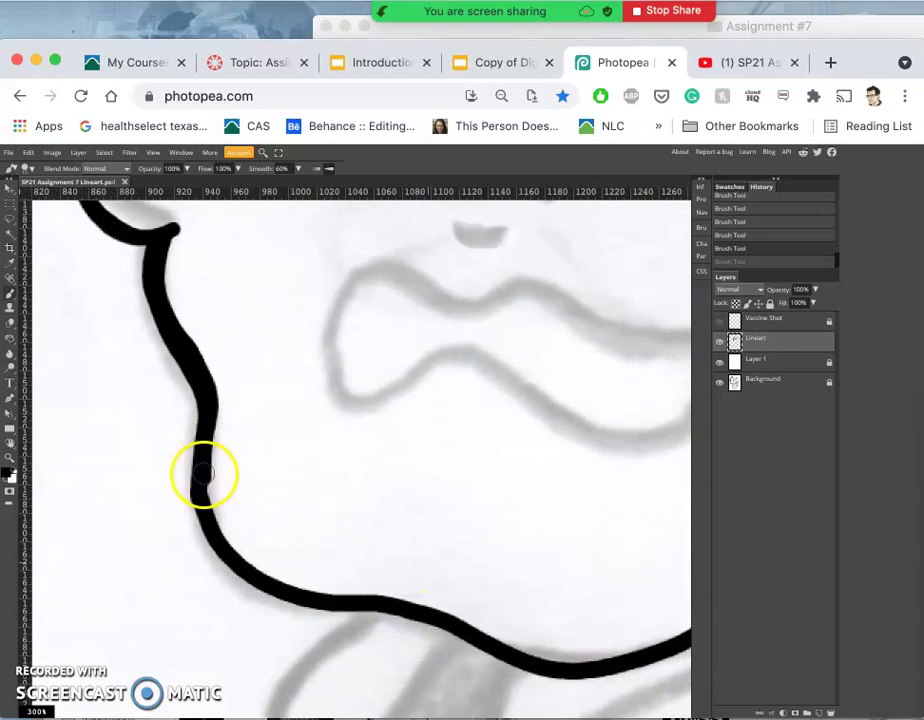
left_click(28, 168)
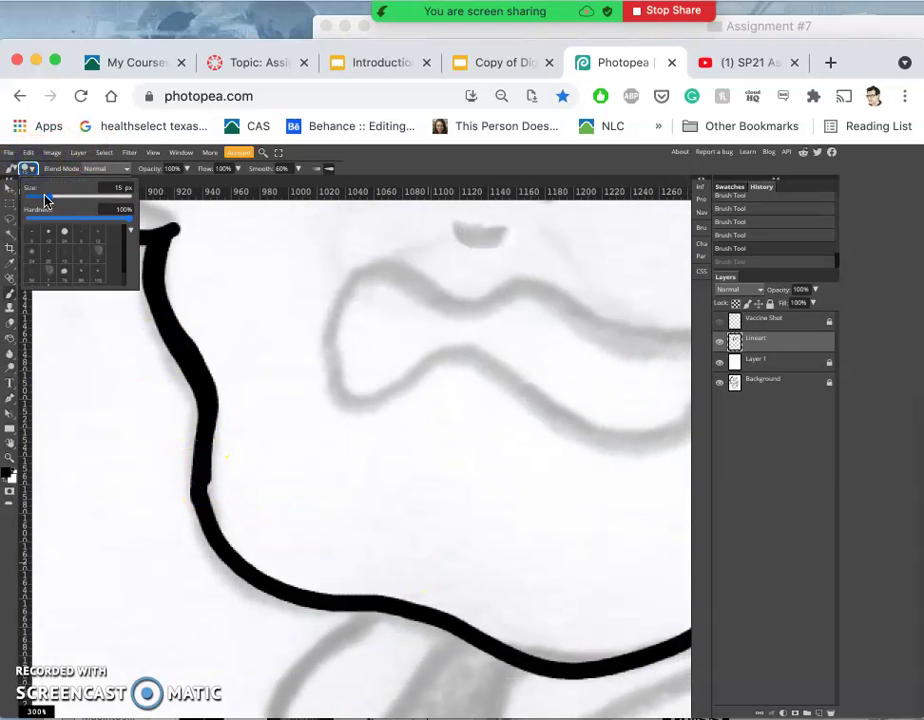
left_click_drag(45, 199, 46, 200)
left_click(205, 485)
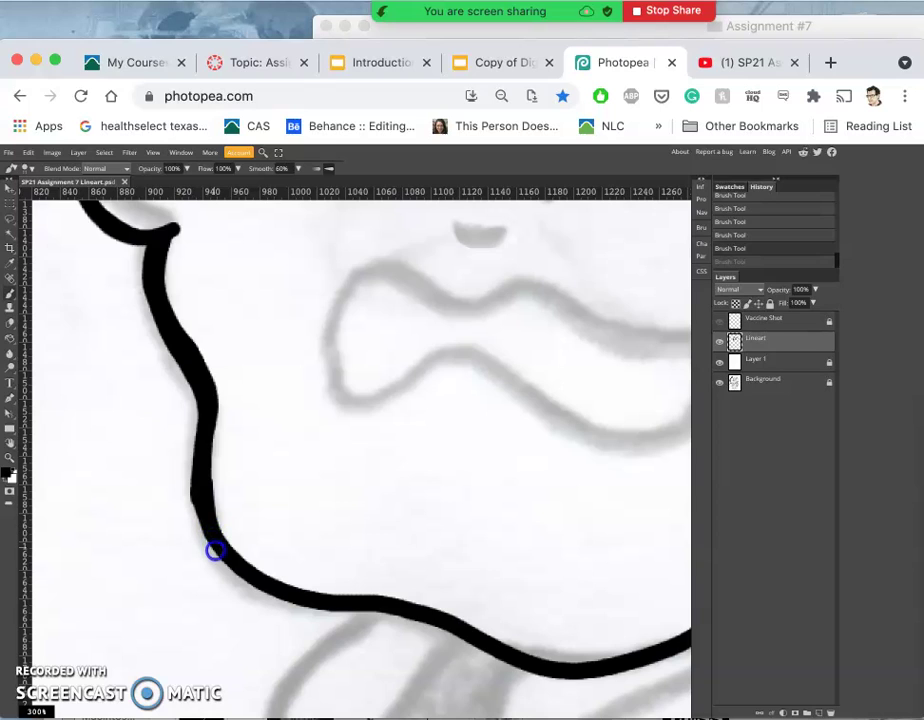
left_click(215, 550)
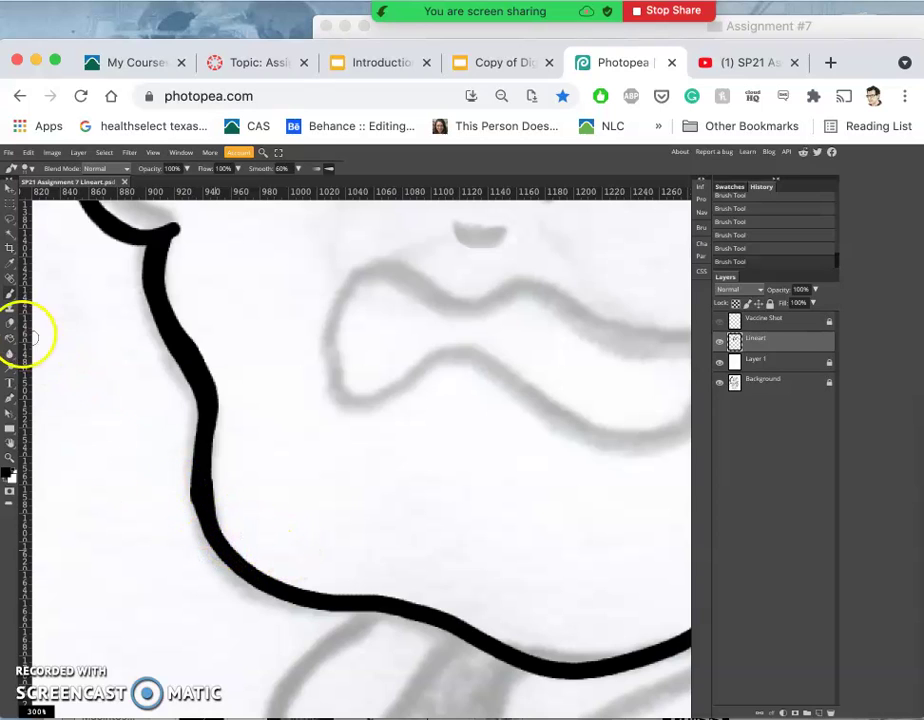
left_click(10, 322)
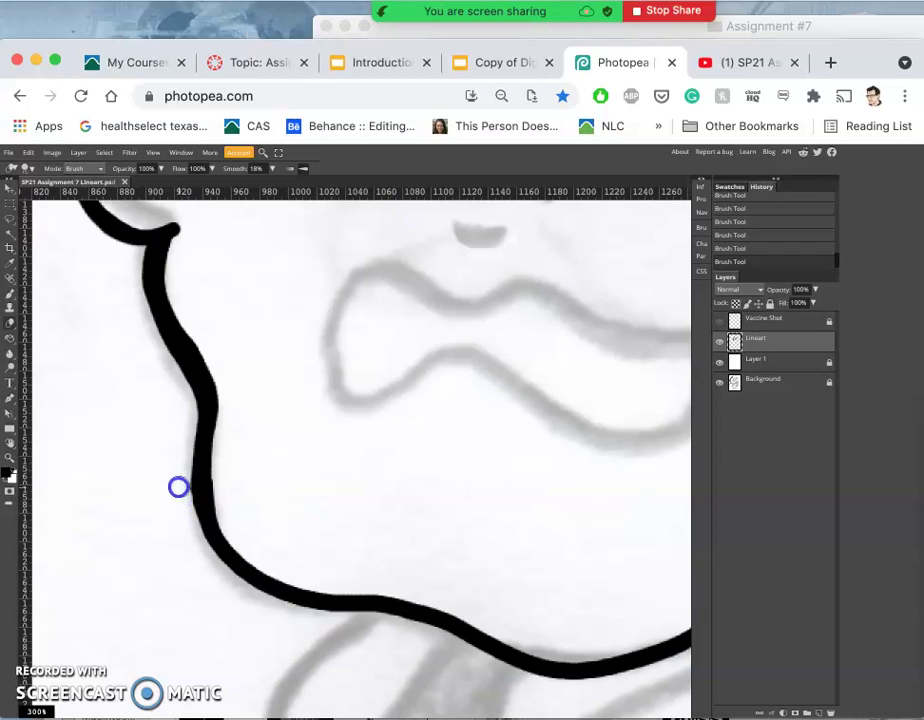
left_click_drag(177, 487, 213, 459)
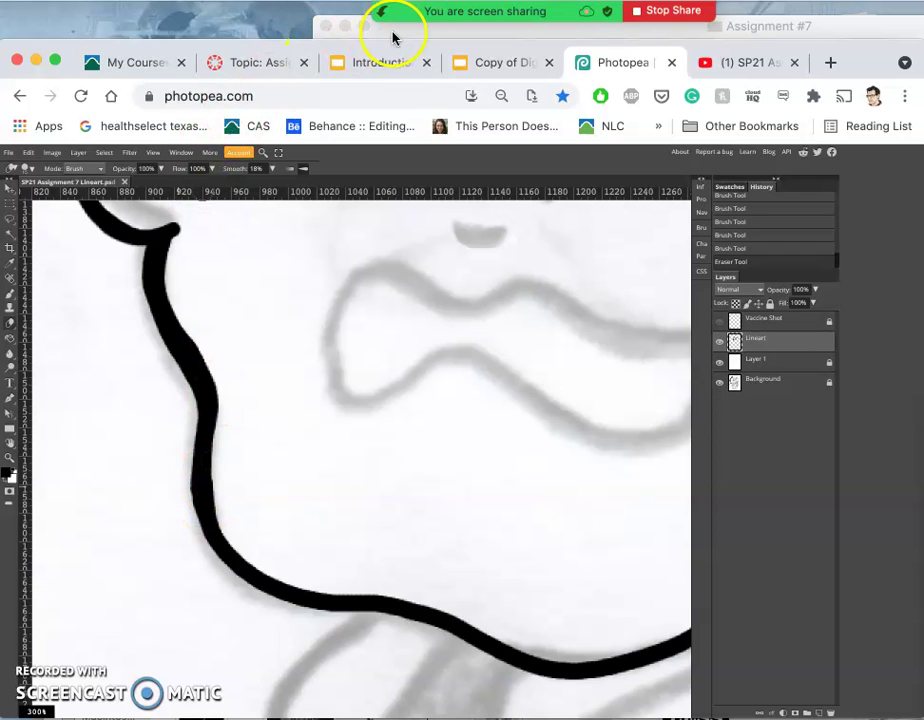
mouse_move(10, 128)
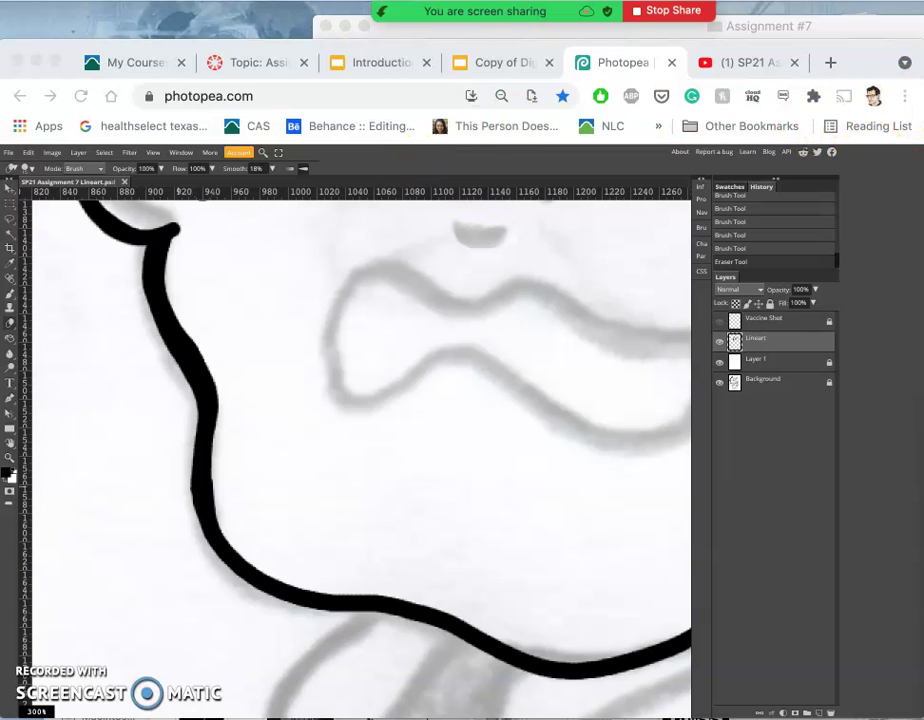
key("F11")
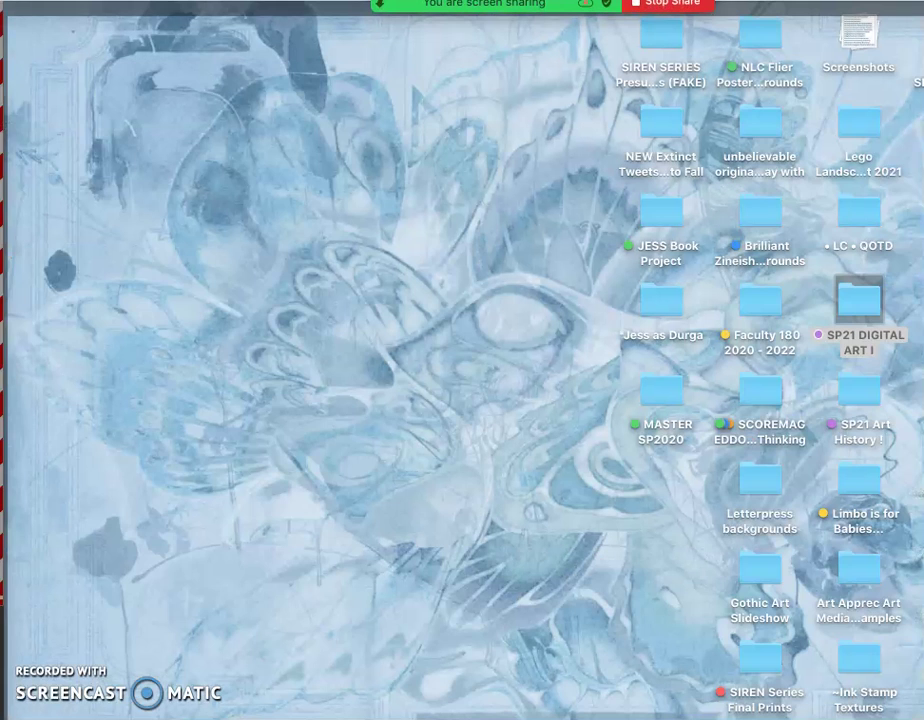
key("F11")
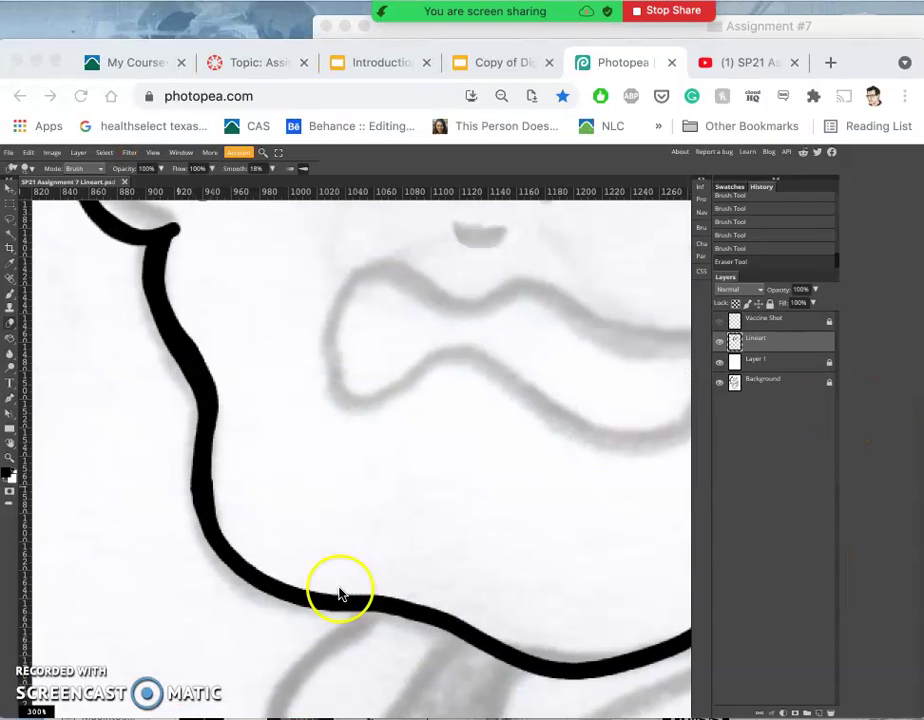
mouse_move(10, 609)
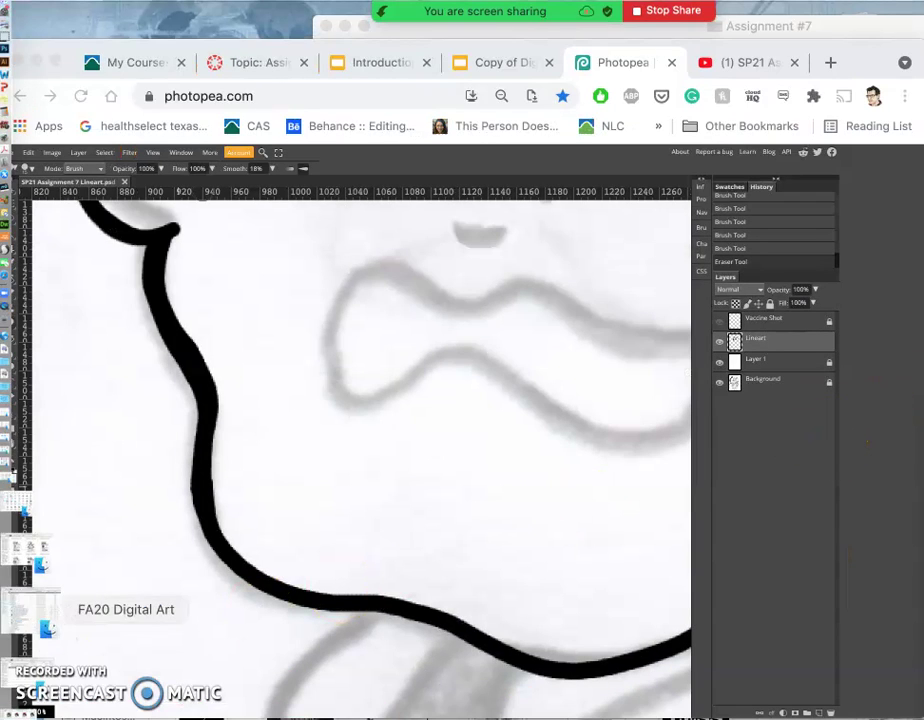
left_click(5, 145)
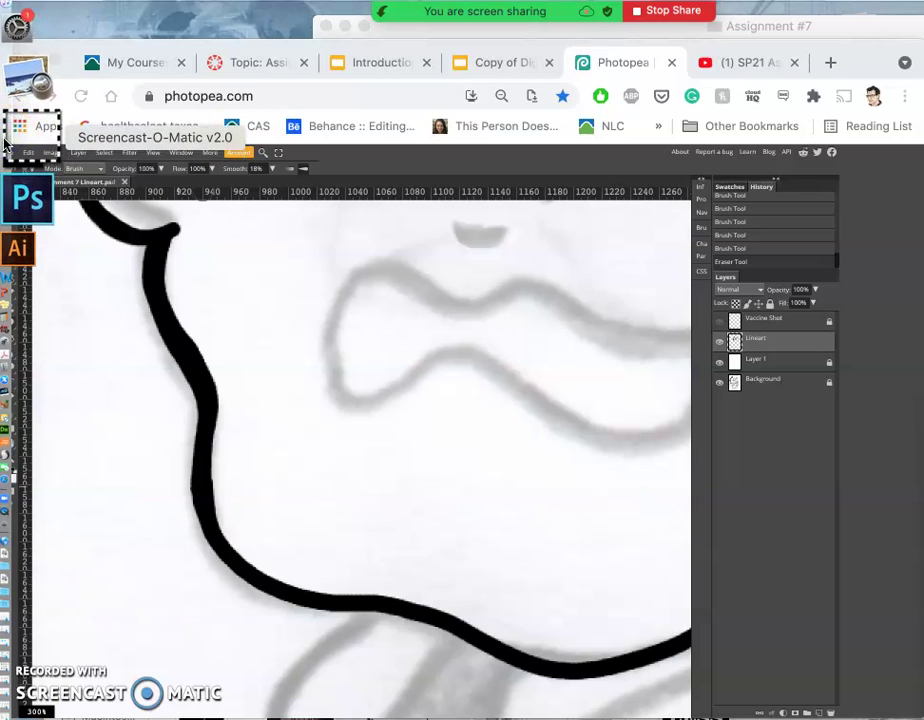
left_click(62, 619)
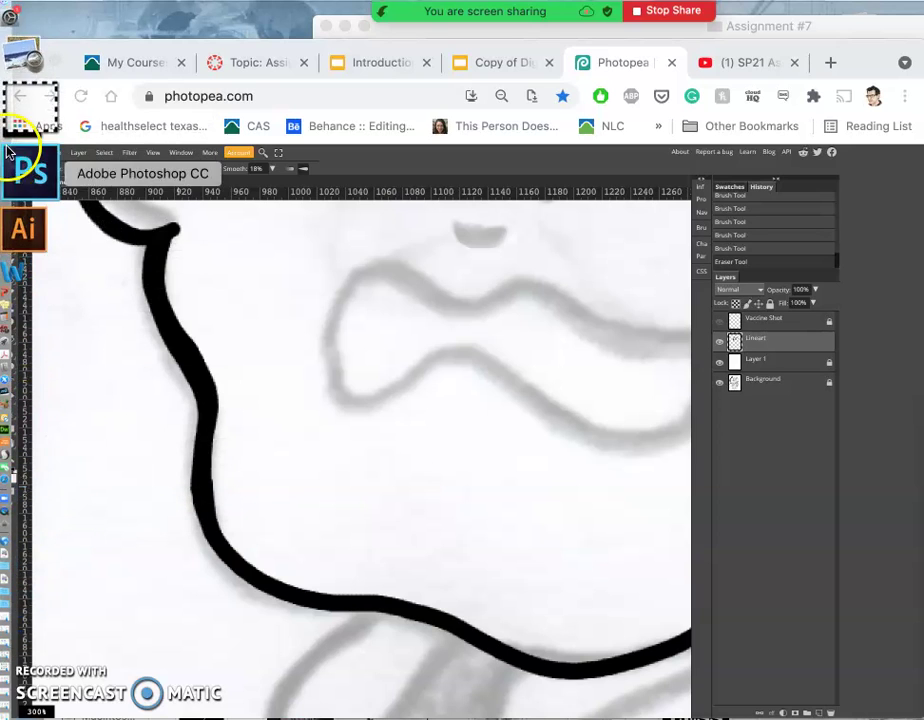
right_click(6, 140)
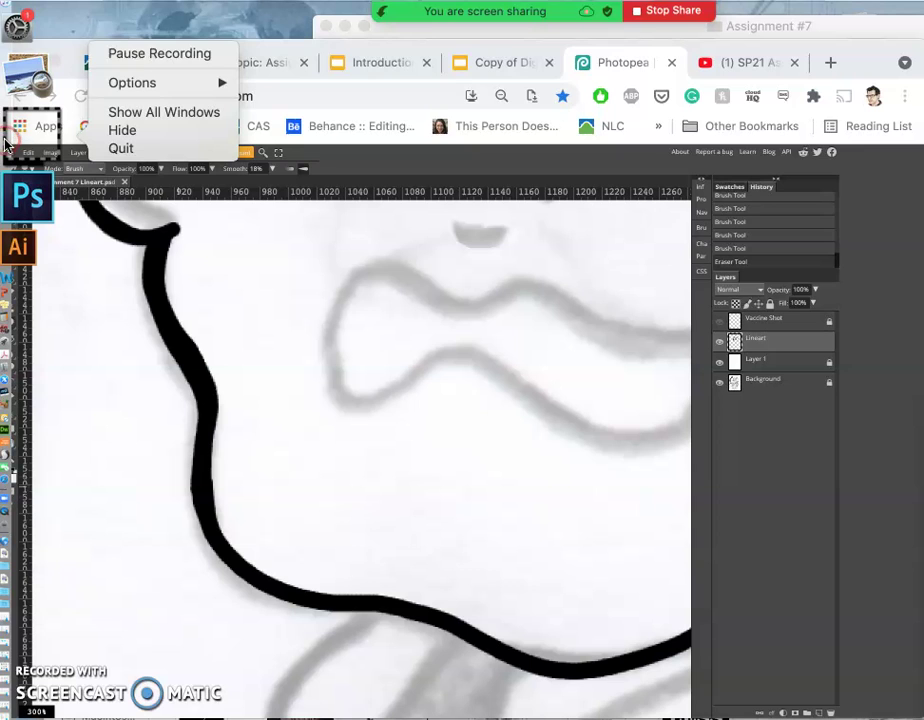
left_click(111, 50)
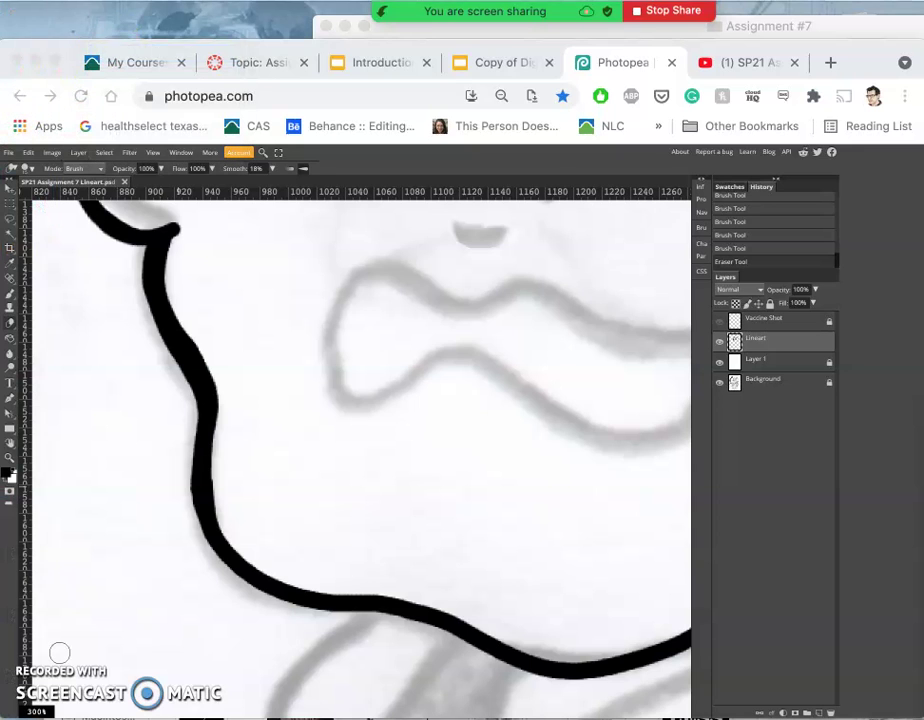
scroll(401, 327, "up", 4)
scroll(401, 327, "right", 3)
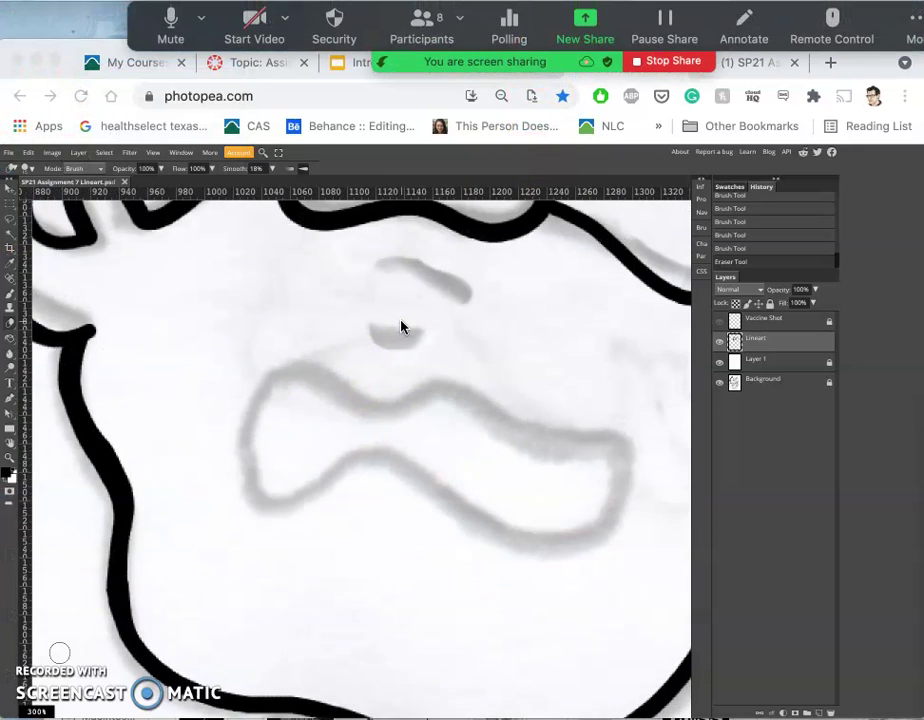
scroll(401, 327, "down", 1)
scroll(400, 325, "down", 2)
scroll(400, 325, "right", 2)
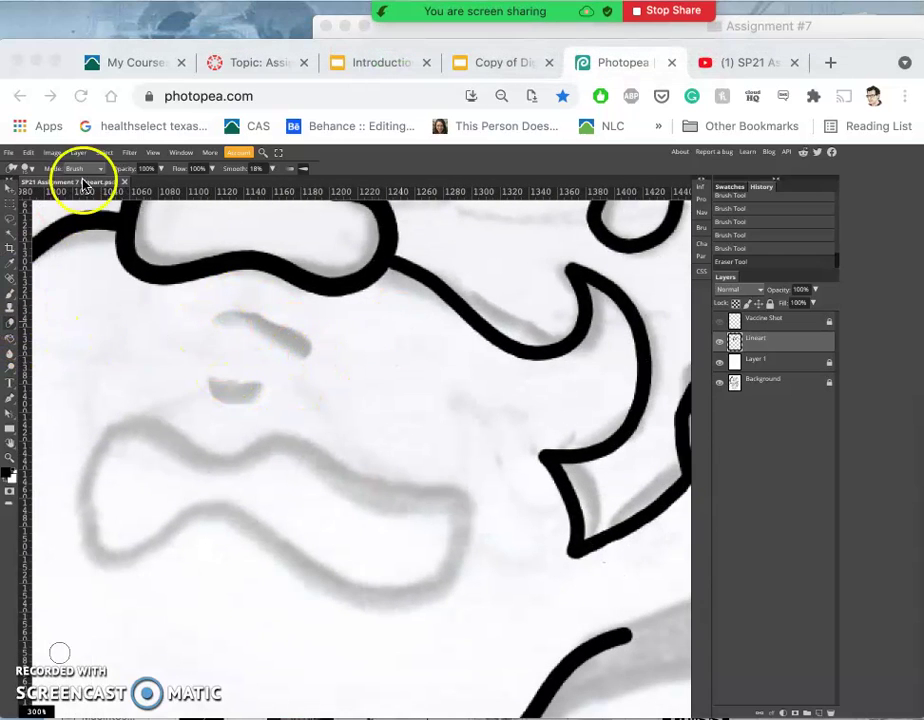
left_click(31, 171)
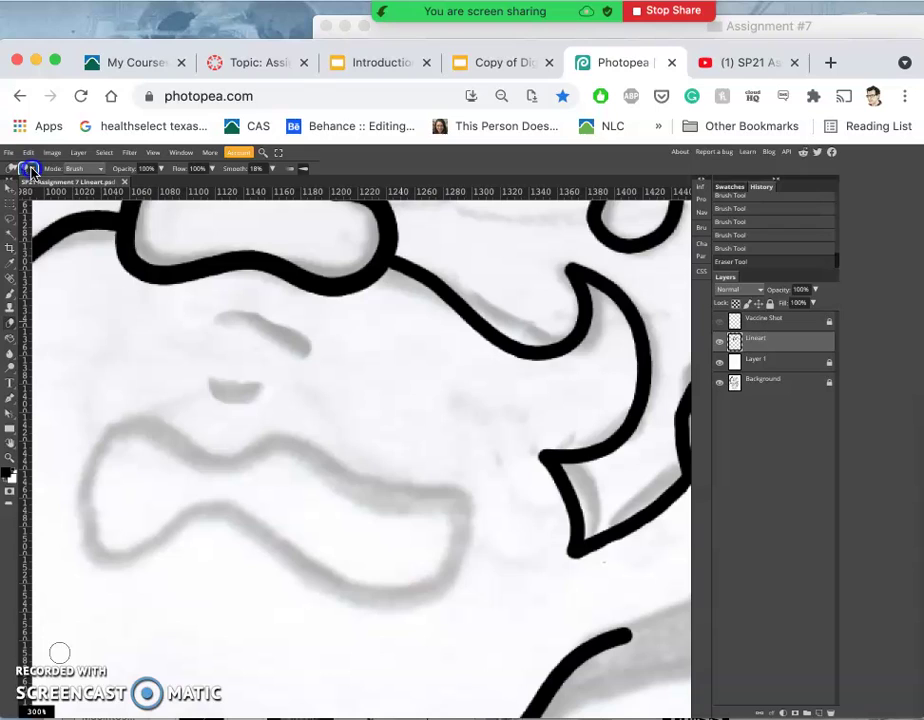
left_click(31, 170)
left_click_drag(37, 198, 42, 198)
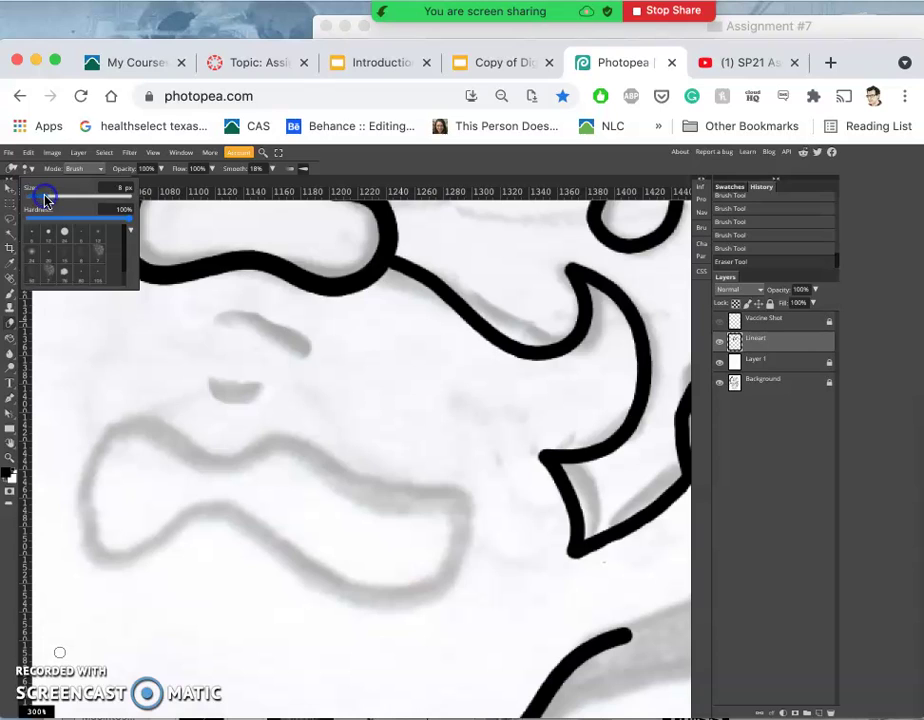
left_click(226, 319)
left_click_drag(248, 317, 317, 352)
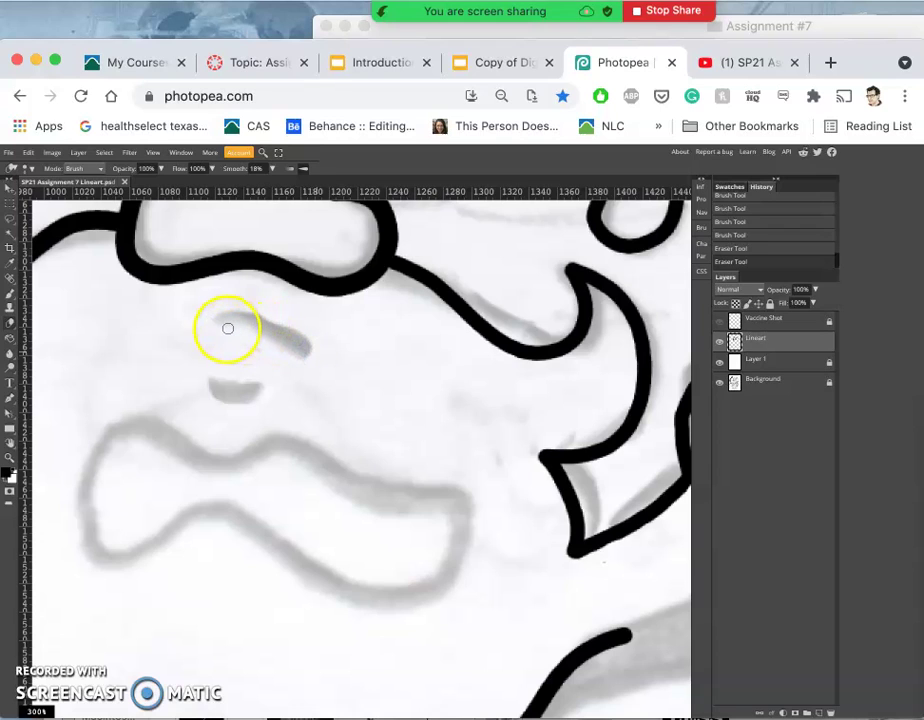
Step: Trace the upper curved crease between the nose and mouth with an 8 px brush, thickening its lower end
left_click(11, 291)
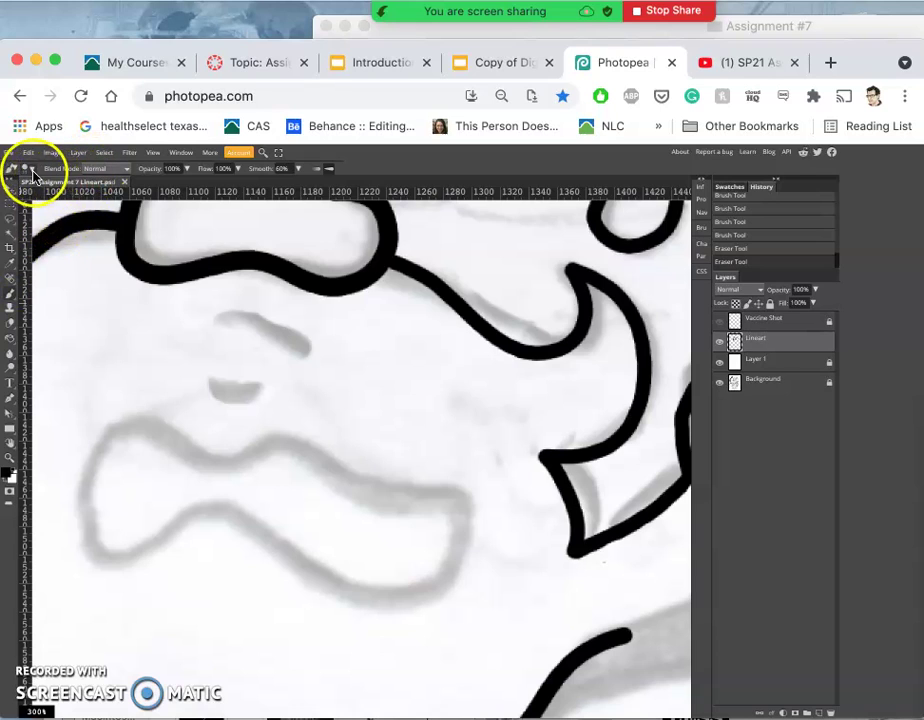
left_click(30, 168)
left_click_drag(40, 200, 36, 198)
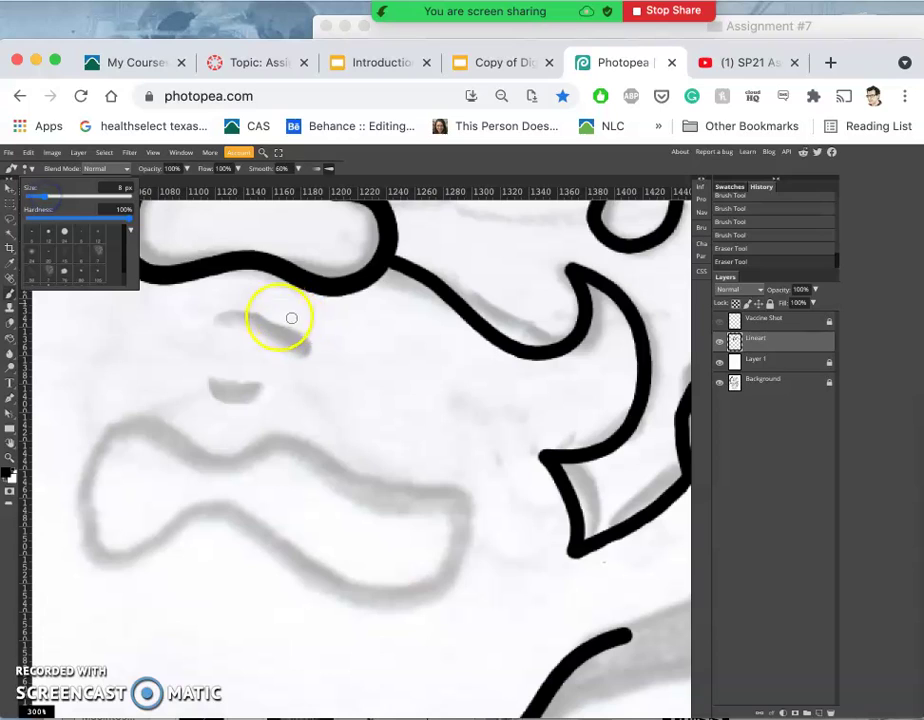
left_click(217, 319)
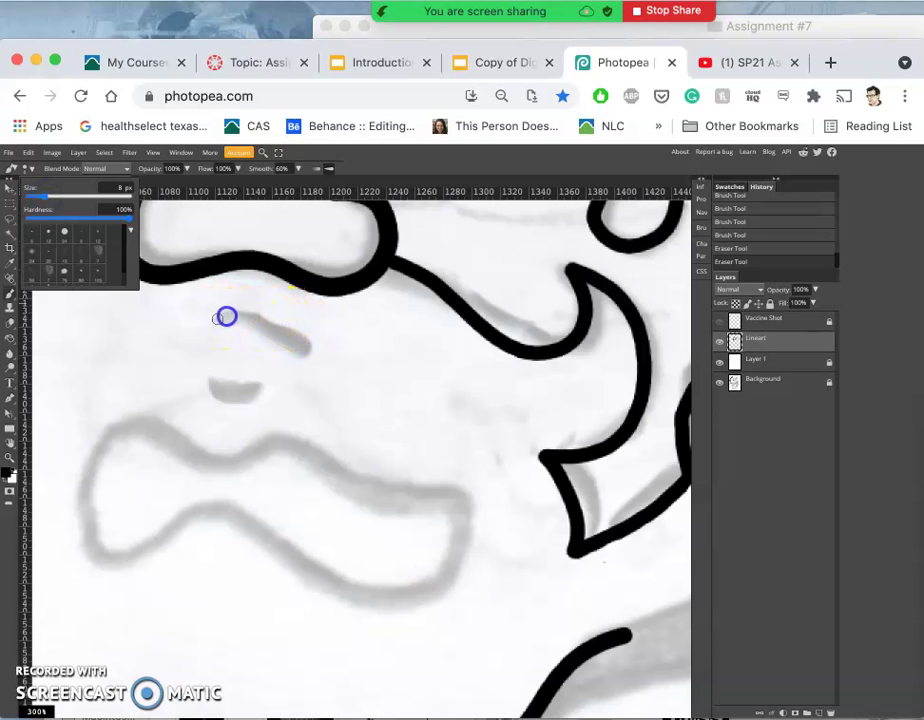
mouse_move(226, 316)
left_mouse_down()
mouse_move(307, 344)
mouse_move(313, 360)
left_mouse_up()
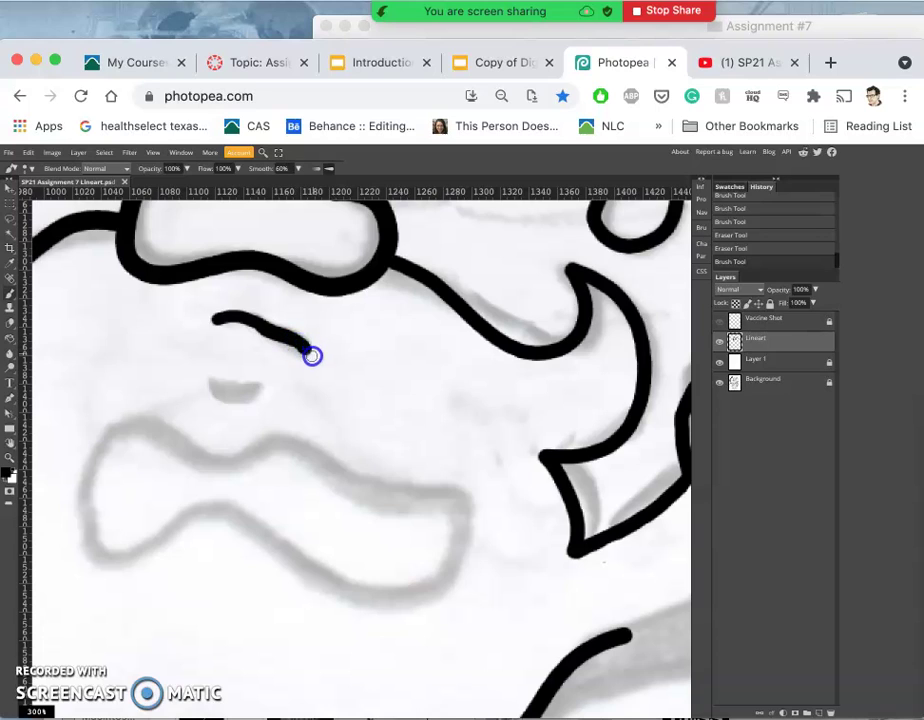
left_click_drag(312, 356, 305, 363)
left_click_drag(303, 345, 304, 346)
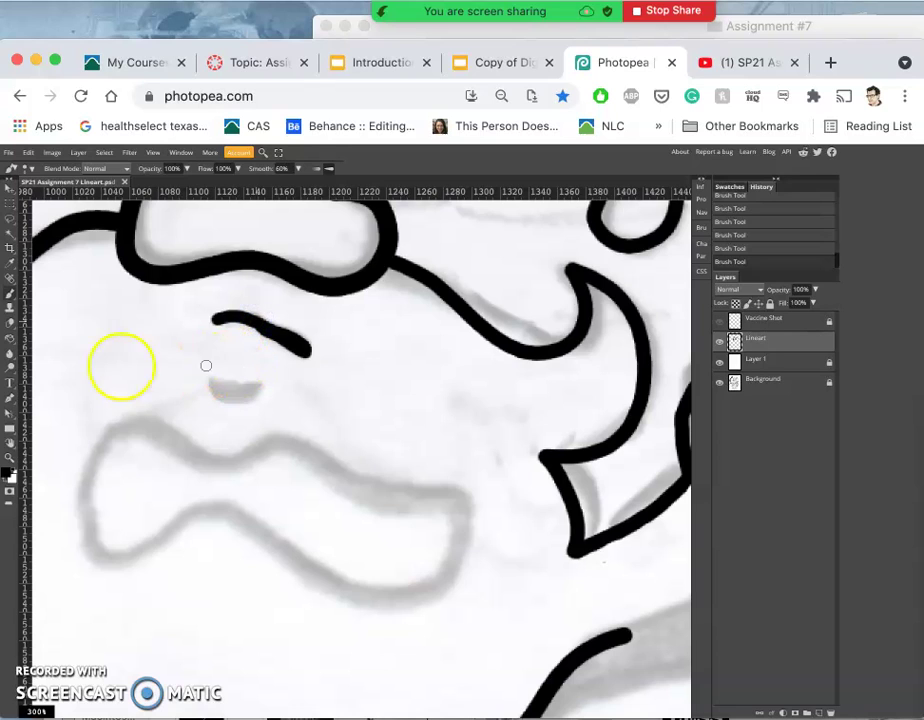
Step: Erase along the underside of the crease above the mouth to thin and smooth the line
left_click(11, 325)
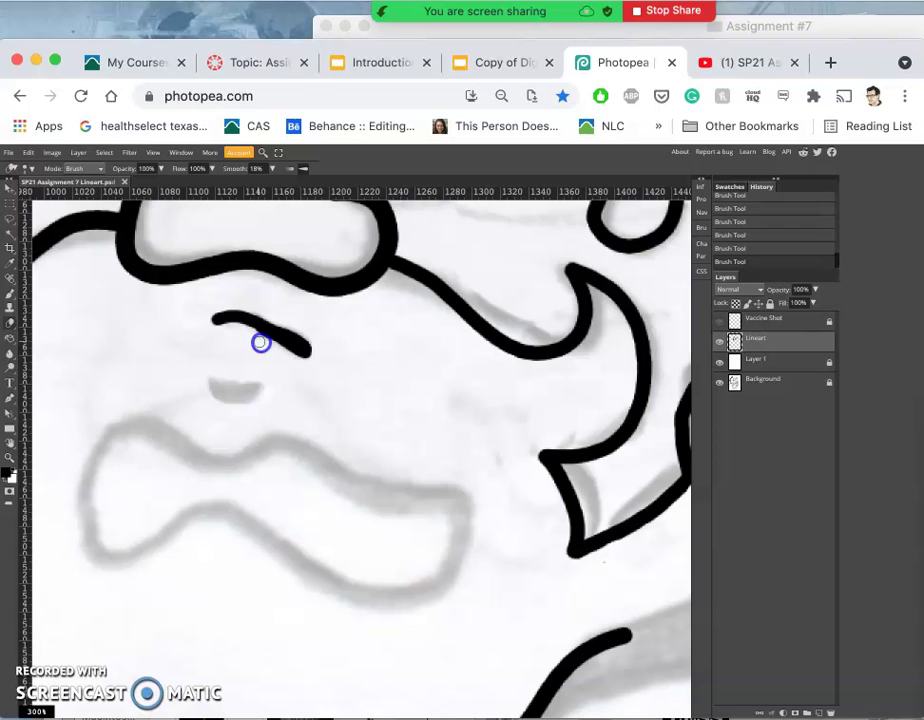
left_click_drag(283, 350, 310, 365)
key("ctrl+z")
key("e")
left_click(335, 348)
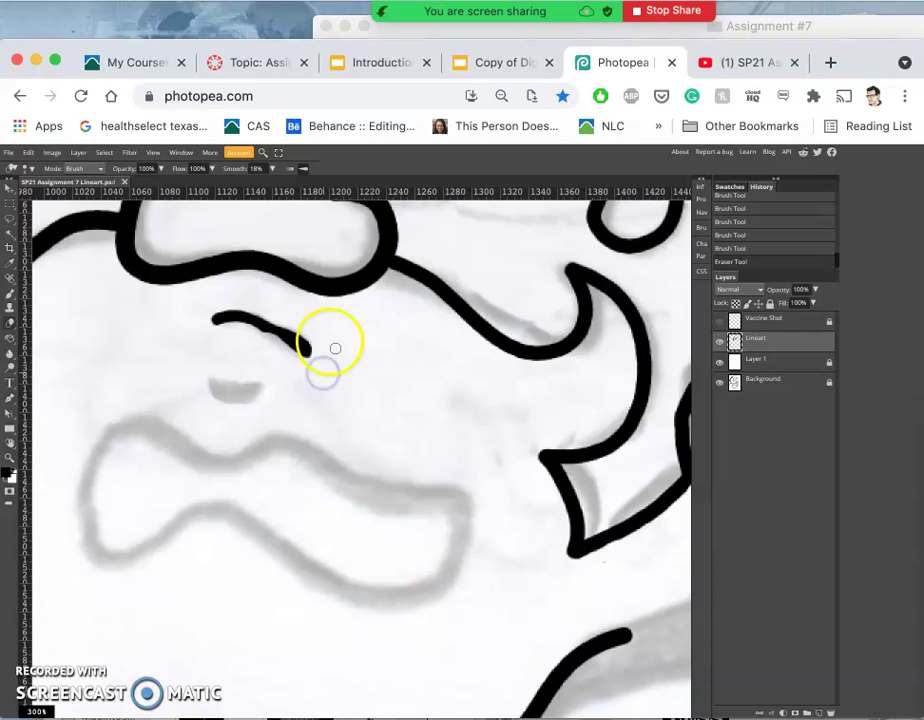
mouse_move(335, 348)
left_mouse_down()
mouse_move(305, 324)
mouse_move(278, 345)
mouse_move(257, 346)
mouse_move(254, 334)
left_mouse_up()
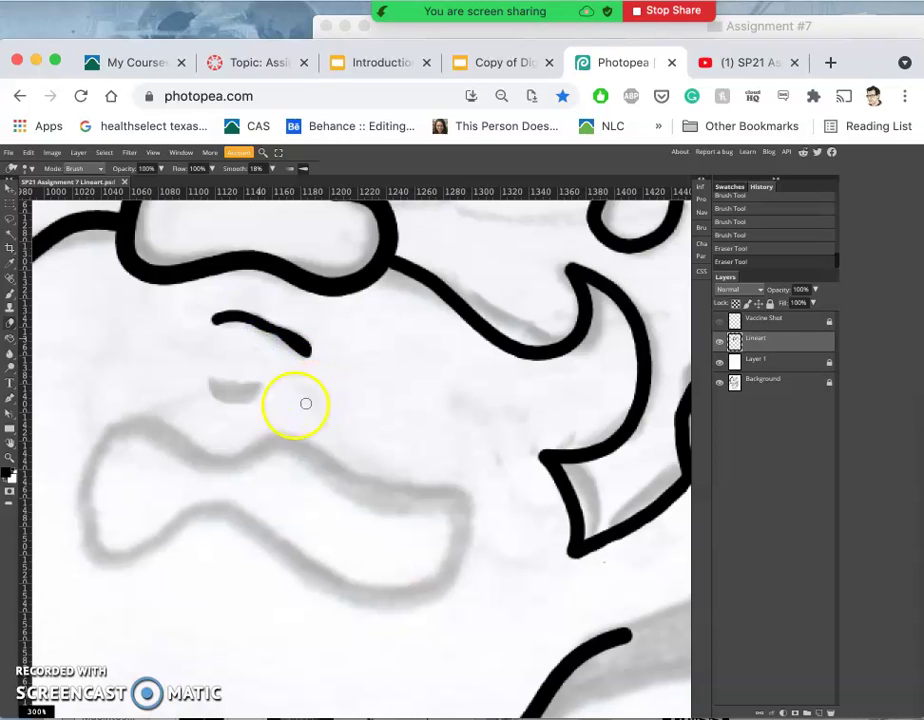
Step: Trace and fill the small curved mark just above the mouth, and trim its lower edge with the eraser
left_click(9, 293)
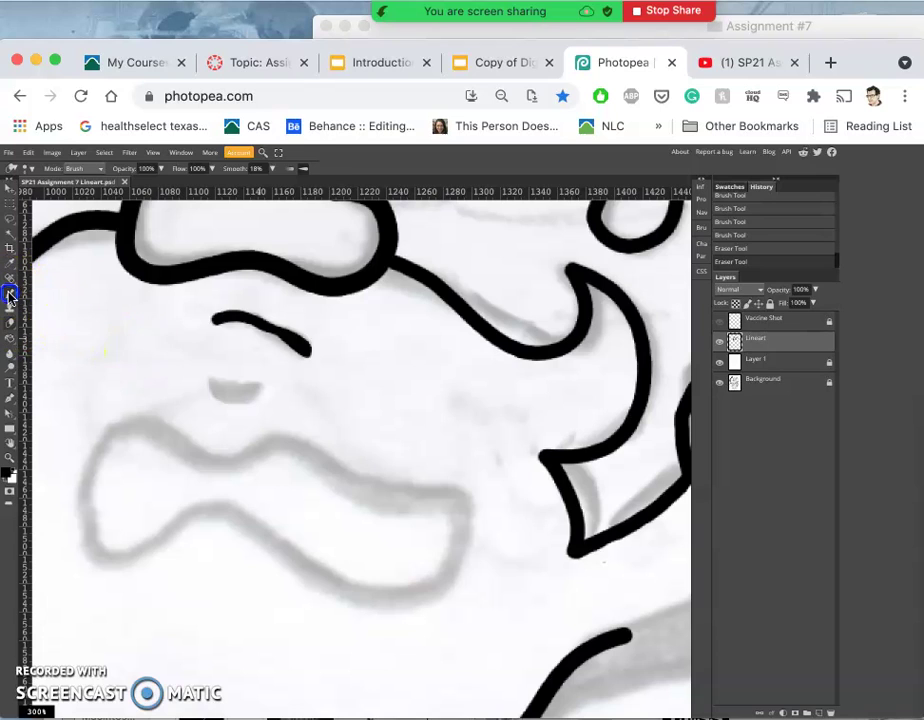
mouse_move(213, 384)
left_mouse_down()
mouse_move(247, 406)
mouse_move(262, 388)
left_mouse_up()
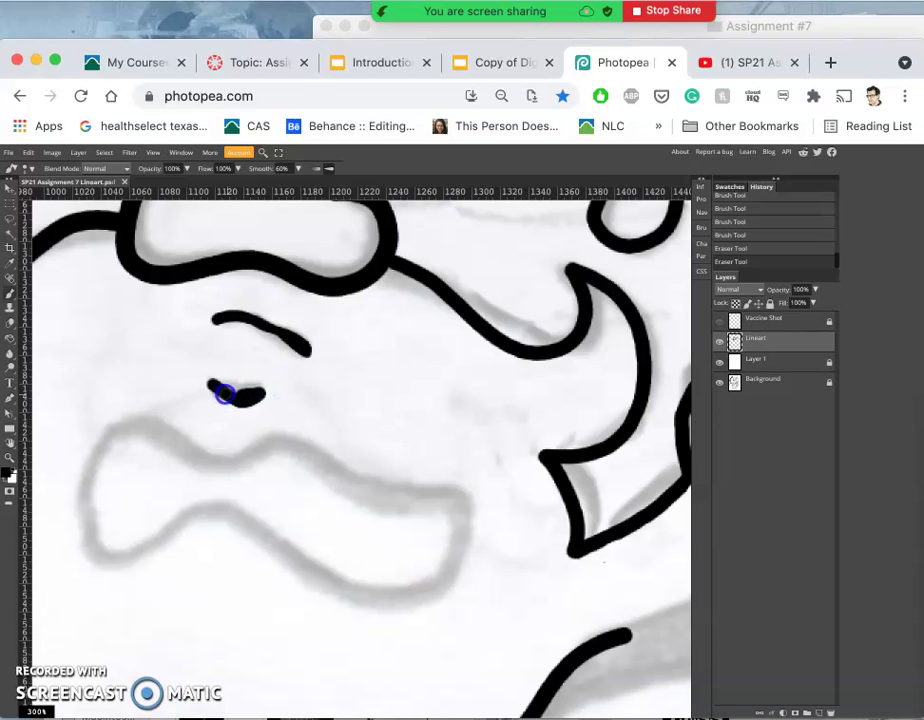
left_click_drag(205, 384, 205, 383)
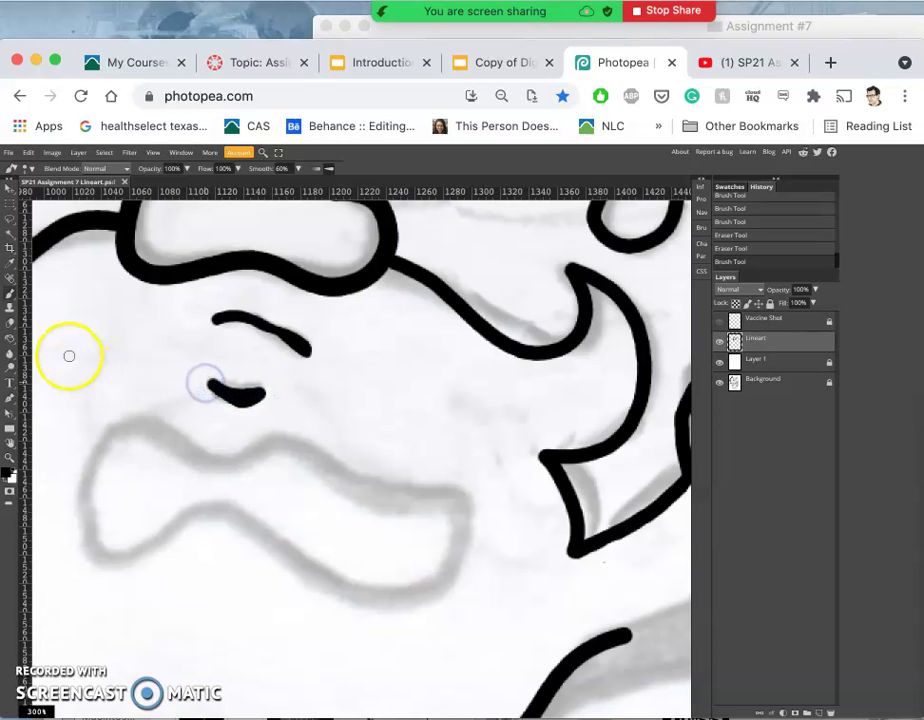
left_click(10, 320)
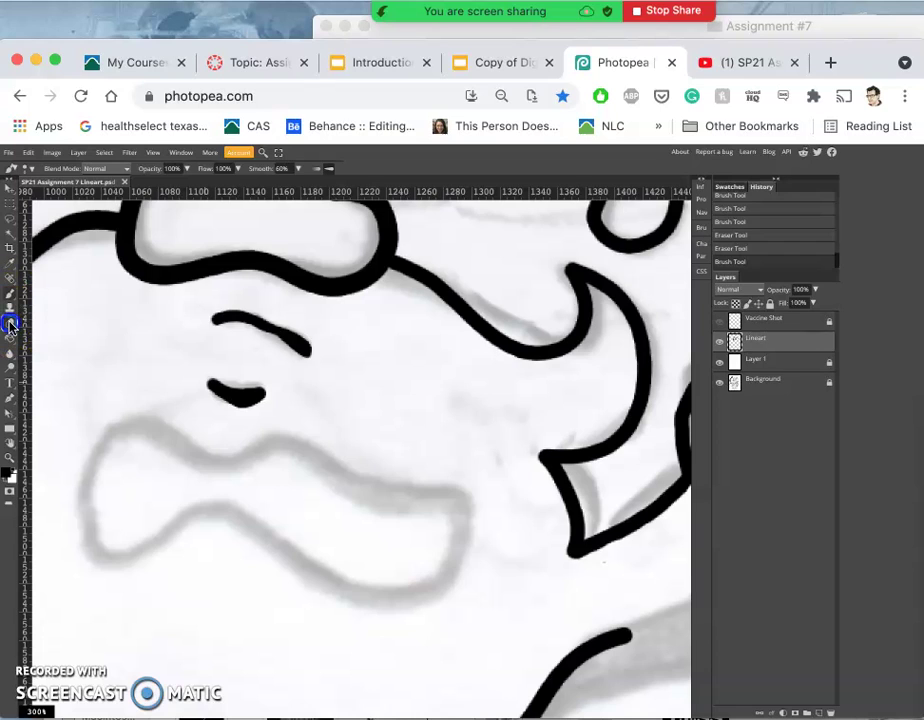
mouse_move(202, 397)
left_mouse_down()
mouse_move(235, 413)
mouse_move(270, 401)
mouse_move(238, 412)
mouse_move(227, 404)
mouse_move(256, 422)
mouse_move(231, 410)
left_mouse_up()
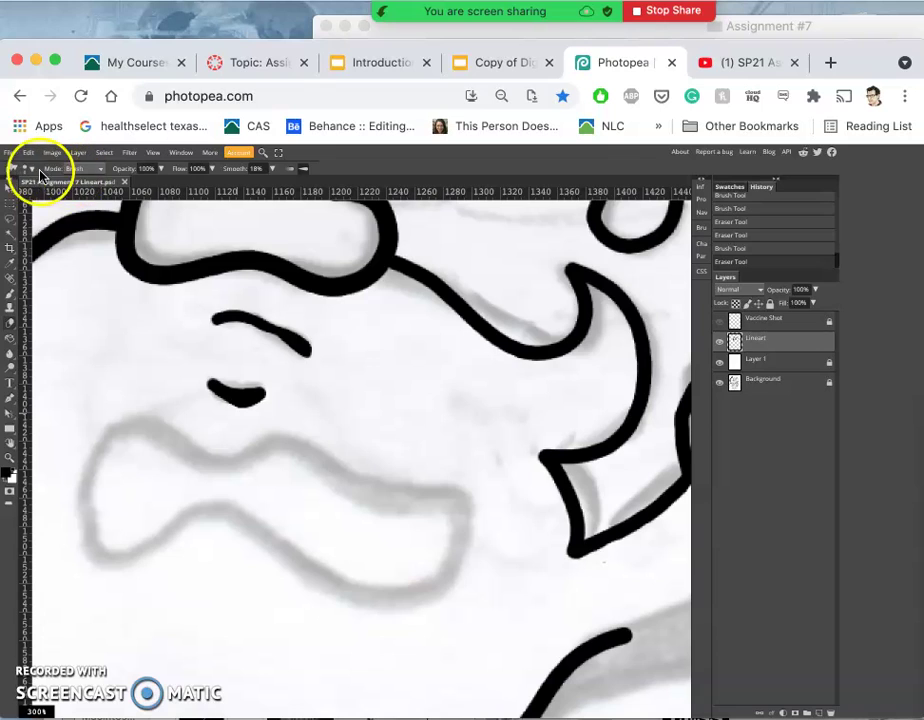
Step: Trace the closed wavy outline of the mouth with a 13 px brush
left_click(30, 169)
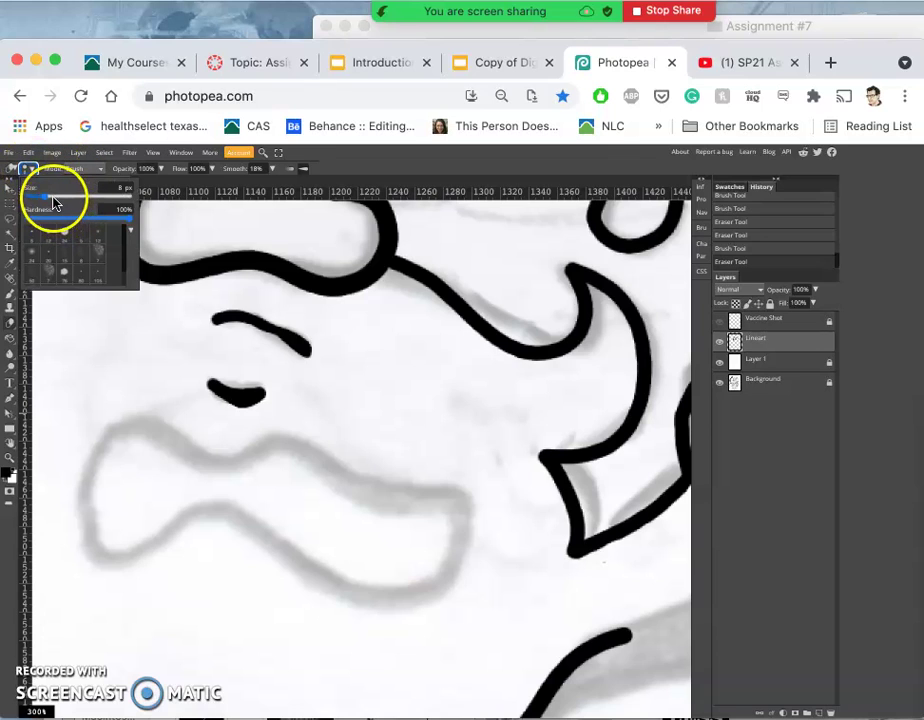
left_click(10, 292)
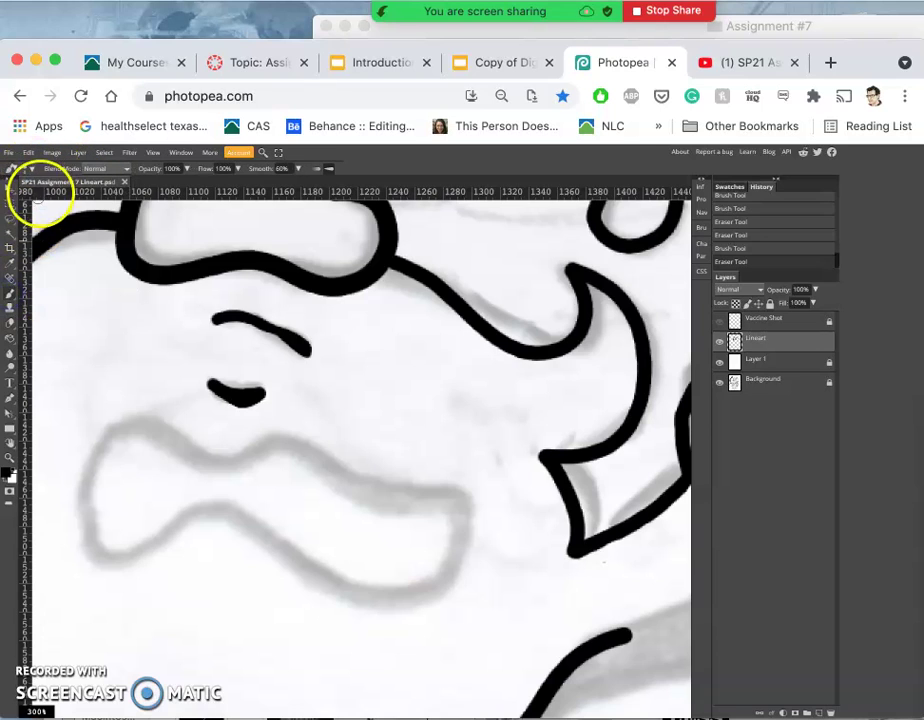
left_click(29, 168)
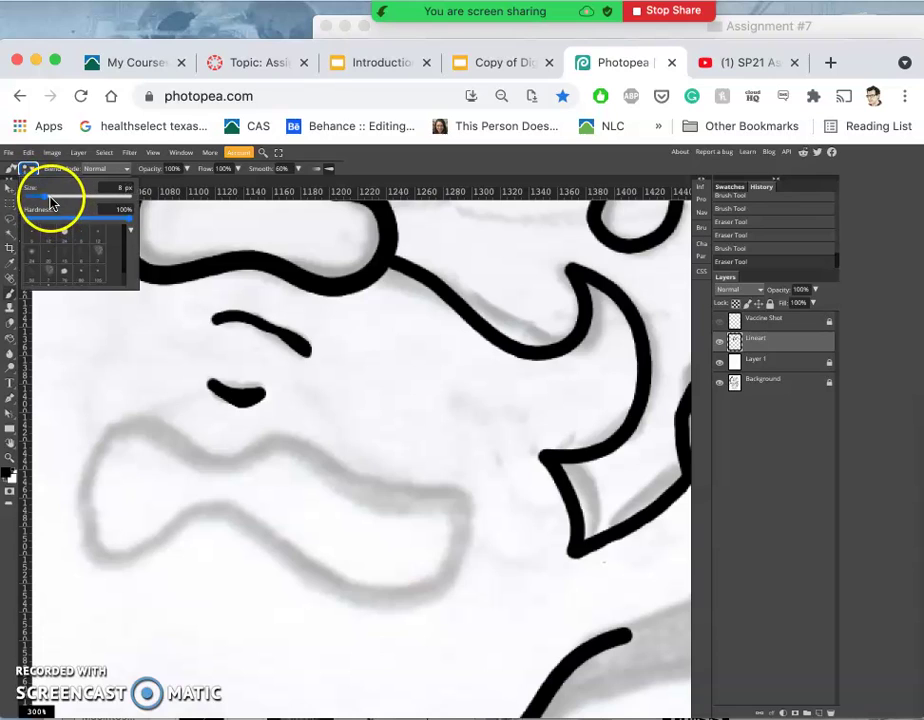
left_click_drag(51, 203, 52, 203)
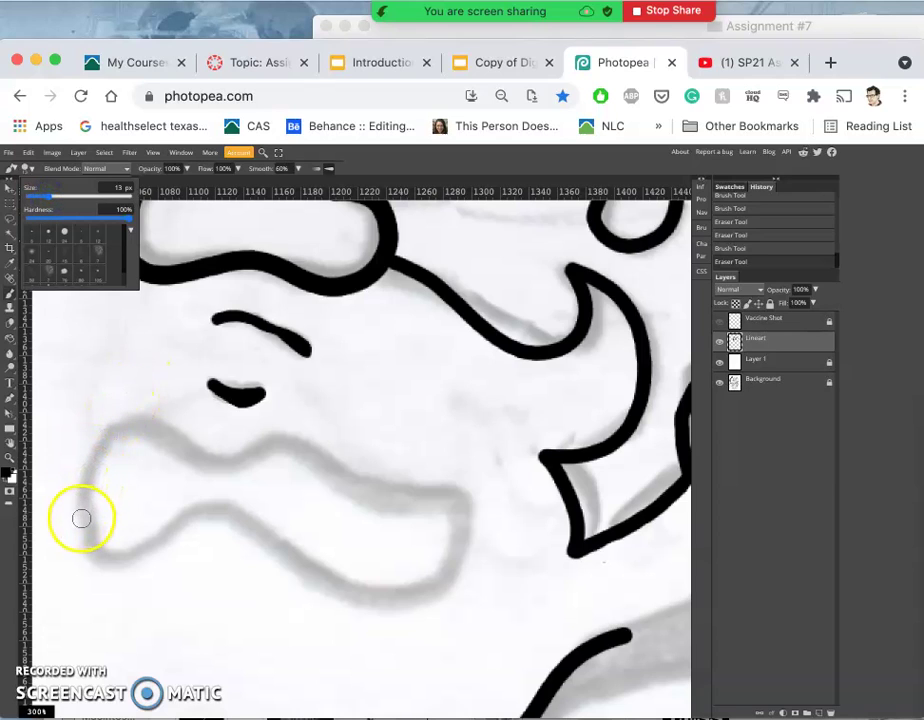
mouse_move(81, 518)
left_mouse_down()
mouse_move(92, 449)
mouse_move(117, 428)
mouse_move(146, 425)
mouse_move(188, 453)
mouse_move(271, 441)
mouse_move(293, 445)
mouse_move(343, 483)
mouse_move(453, 496)
mouse_move(463, 527)
mouse_move(455, 558)
mouse_move(419, 593)
mouse_move(381, 599)
mouse_move(217, 511)
mouse_move(190, 512)
mouse_move(119, 559)
mouse_move(87, 557)
mouse_move(85, 508)
left_mouse_up()
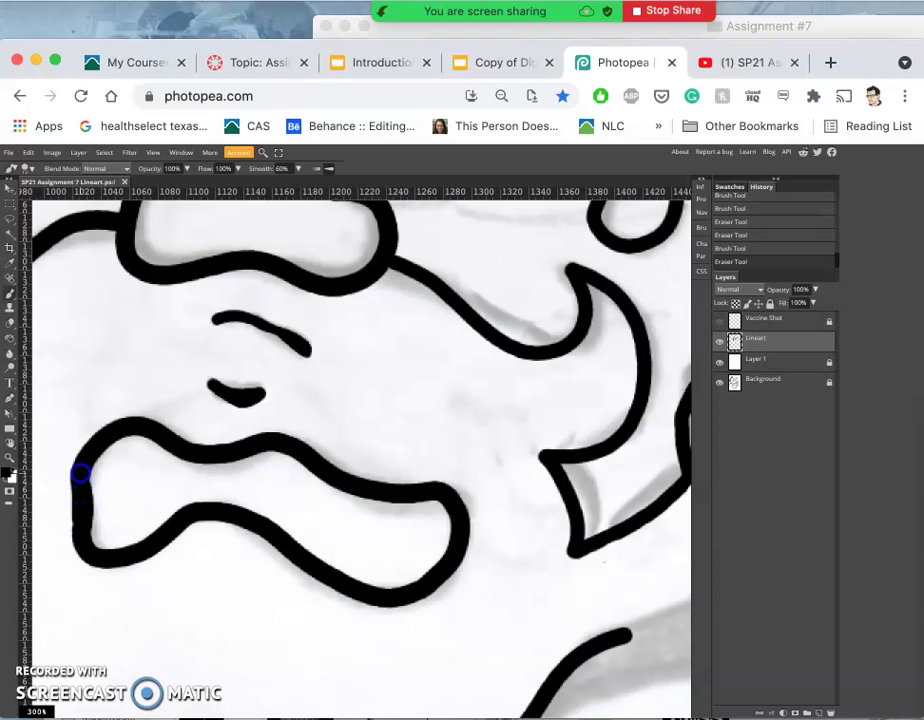
Step: Save the document
mouse_move(16, 568)
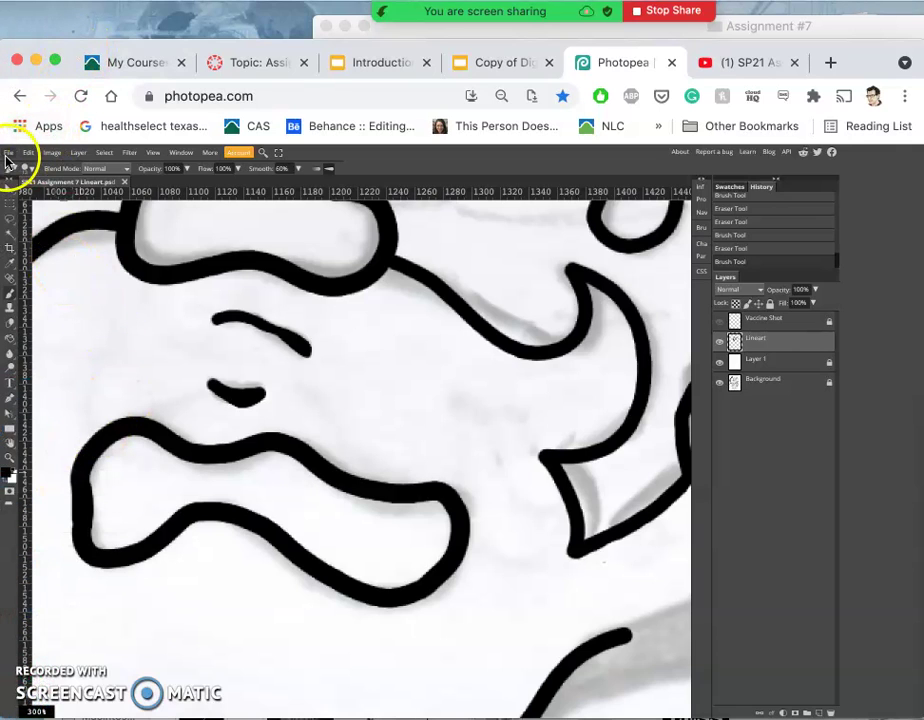
left_click(10, 152)
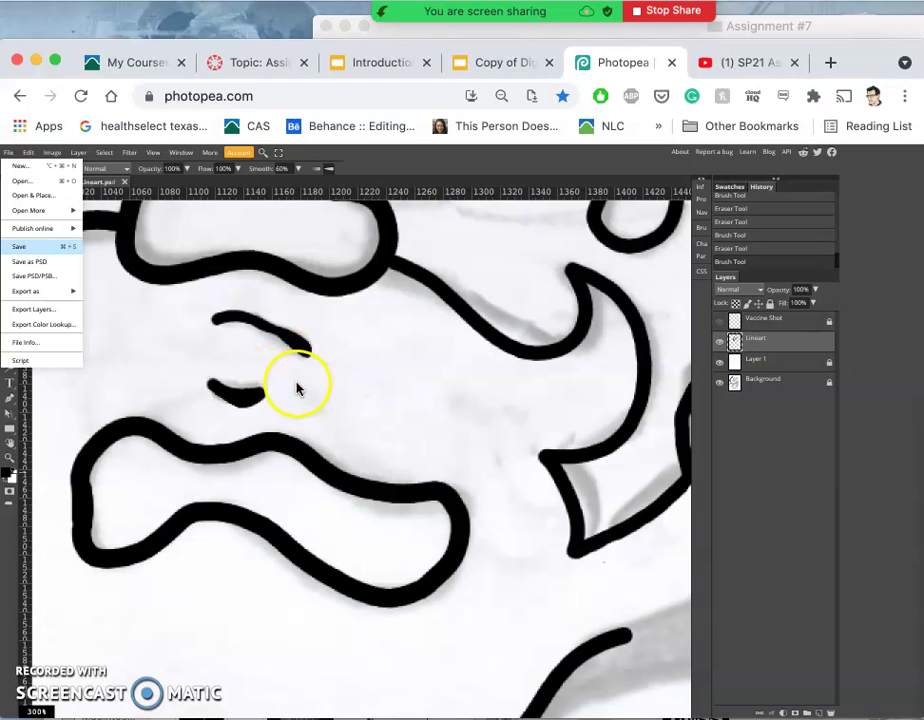
left_click(66, 247)
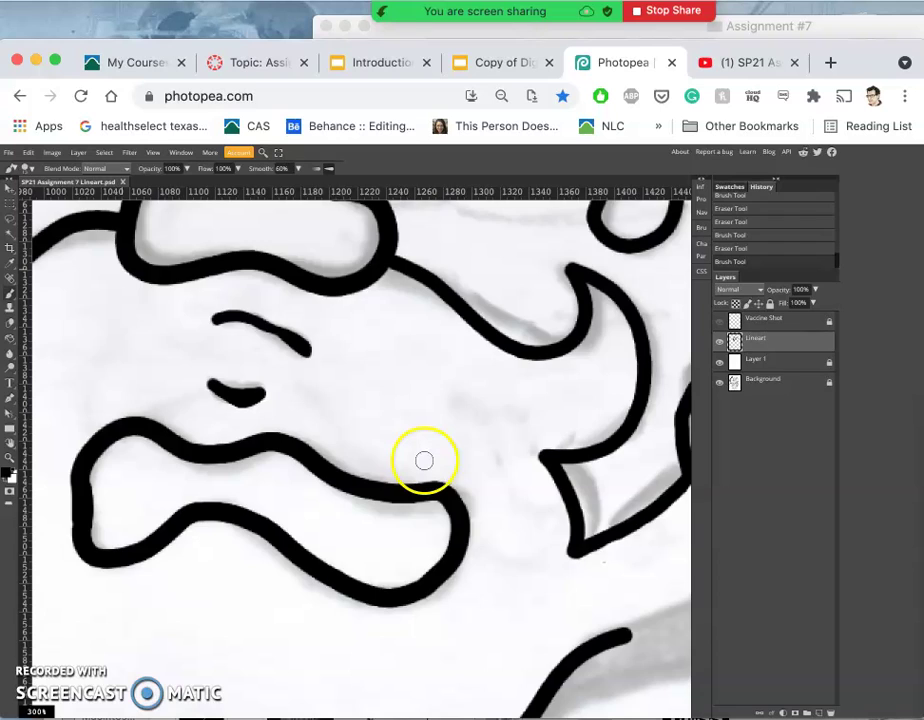
Step: Trace the collar's curled end below the club, its upper edge to the jaw, and its long lower edge toward the knot
scroll(421, 464, "down", 4)
scroll(424, 466, "right", 5)
scroll(424, 466, "down", 2)
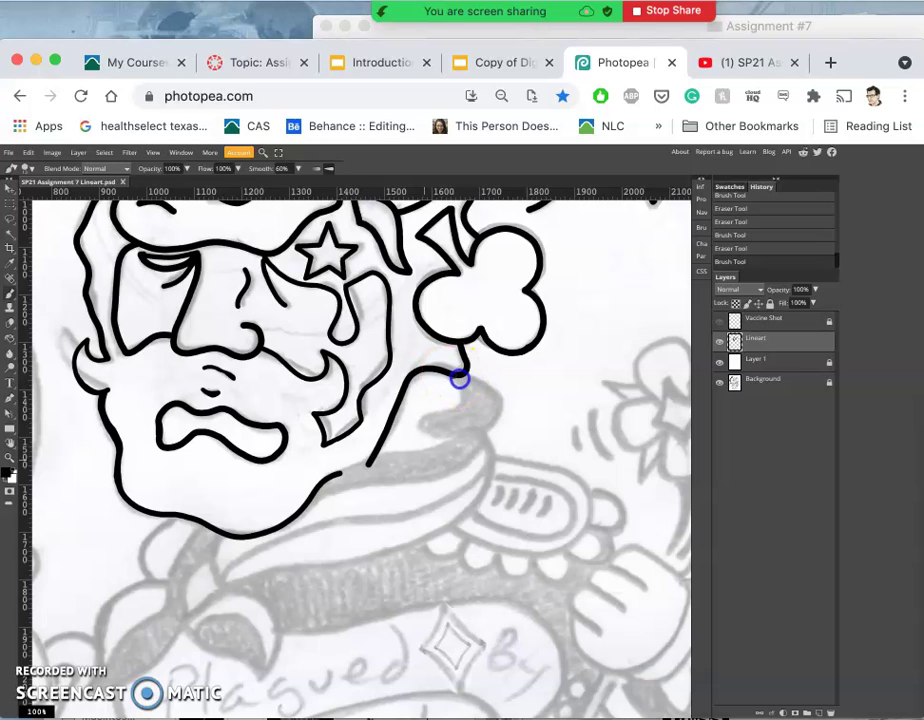
mouse_move(466, 385)
left_mouse_down()
mouse_move(464, 406)
mouse_move(423, 417)
mouse_move(411, 434)
mouse_move(452, 438)
mouse_move(472, 425)
mouse_move(452, 443)
mouse_move(331, 474)
mouse_move(313, 485)
mouse_move(310, 506)
left_mouse_up()
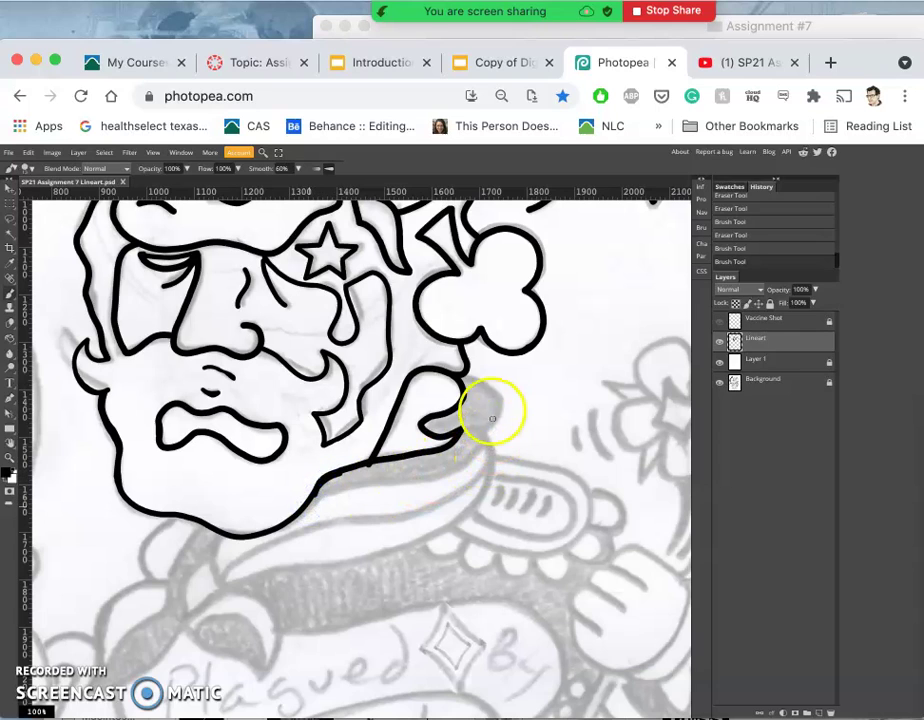
mouse_move(461, 380)
left_mouse_down()
mouse_move(484, 380)
mouse_move(505, 398)
mouse_move(481, 440)
left_mouse_up()
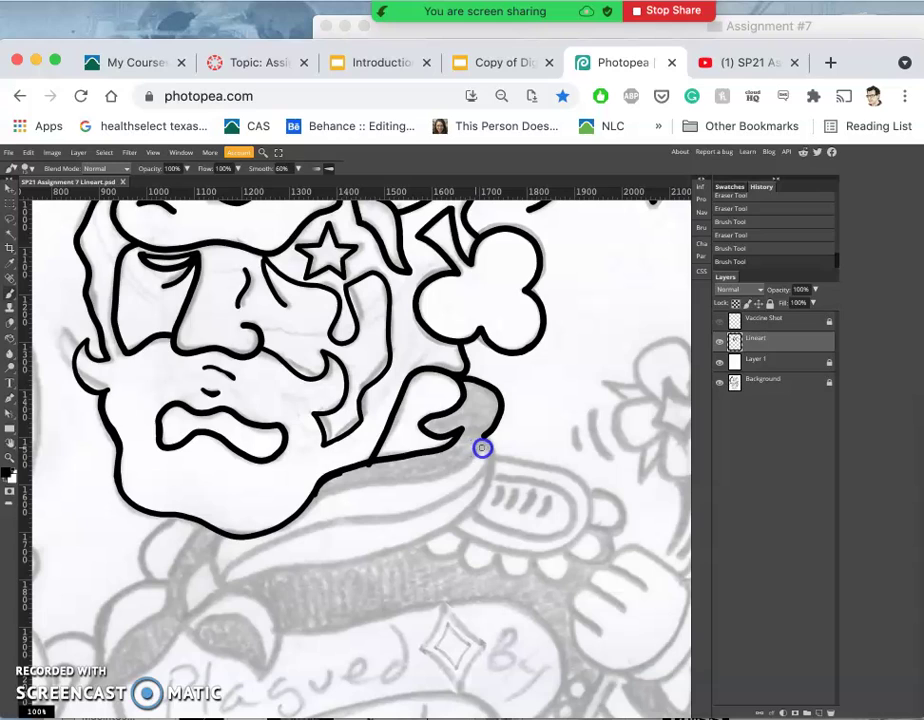
mouse_move(494, 453)
left_mouse_down()
mouse_move(489, 491)
mouse_move(421, 545)
mouse_move(247, 577)
mouse_move(210, 594)
left_mouse_up()
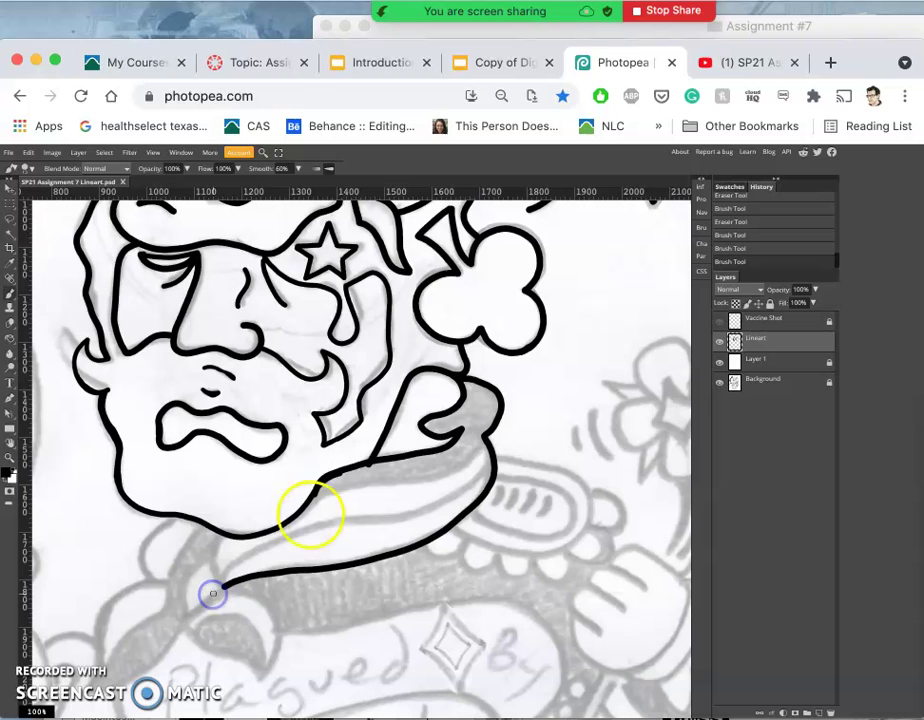
Step: Trace the small loop under the chin and the short front edge joining the chin to the collar's pointed end
scroll(455, 500, "down", 5)
scroll(455, 500, "left", 5)
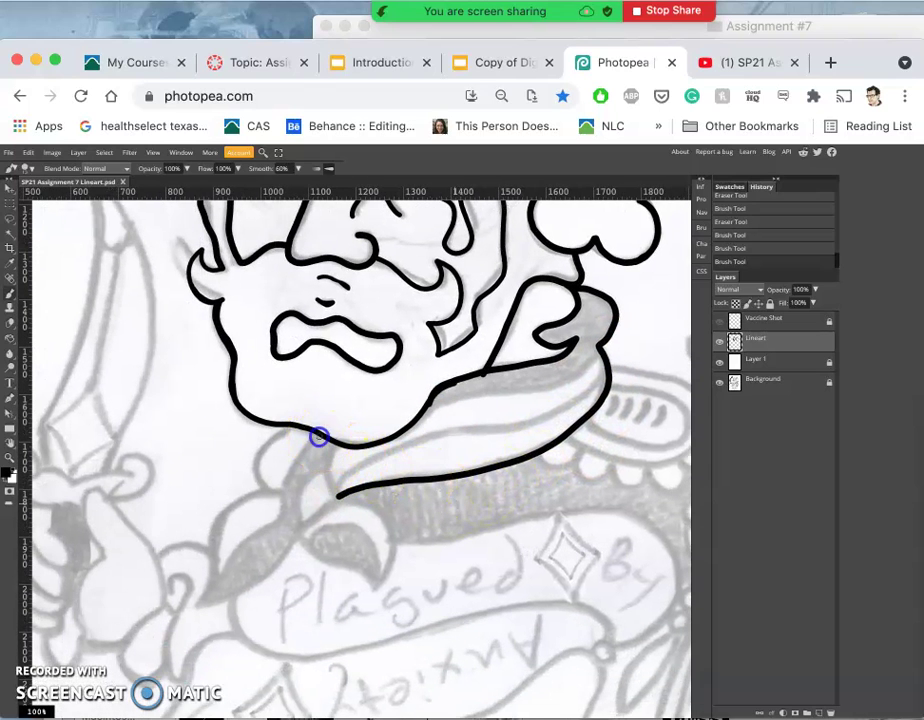
left_click_drag(314, 439, 280, 491)
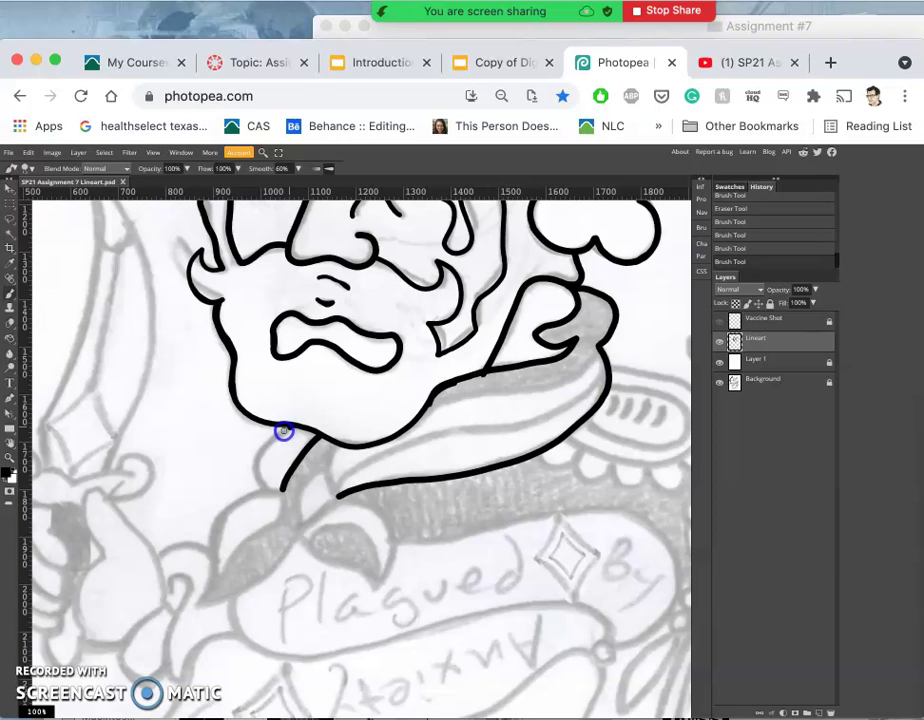
mouse_move(278, 435)
left_mouse_down()
mouse_move(253, 470)
mouse_move(266, 495)
mouse_move(299, 489)
left_mouse_up()
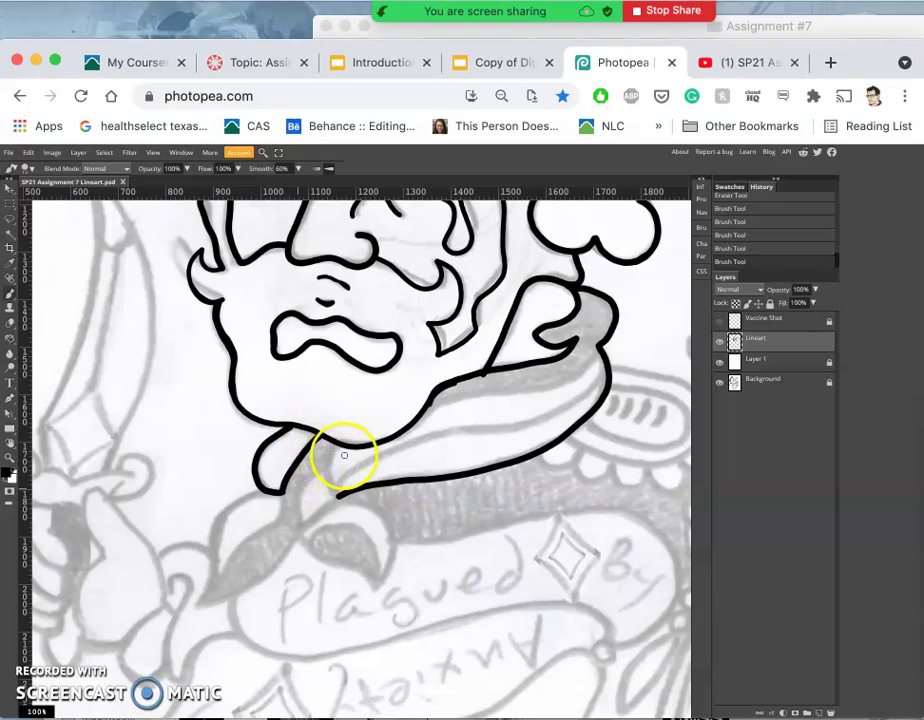
mouse_move(344, 455)
left_mouse_down()
mouse_move(337, 446)
mouse_move(326, 472)
mouse_move(340, 505)
left_mouse_up()
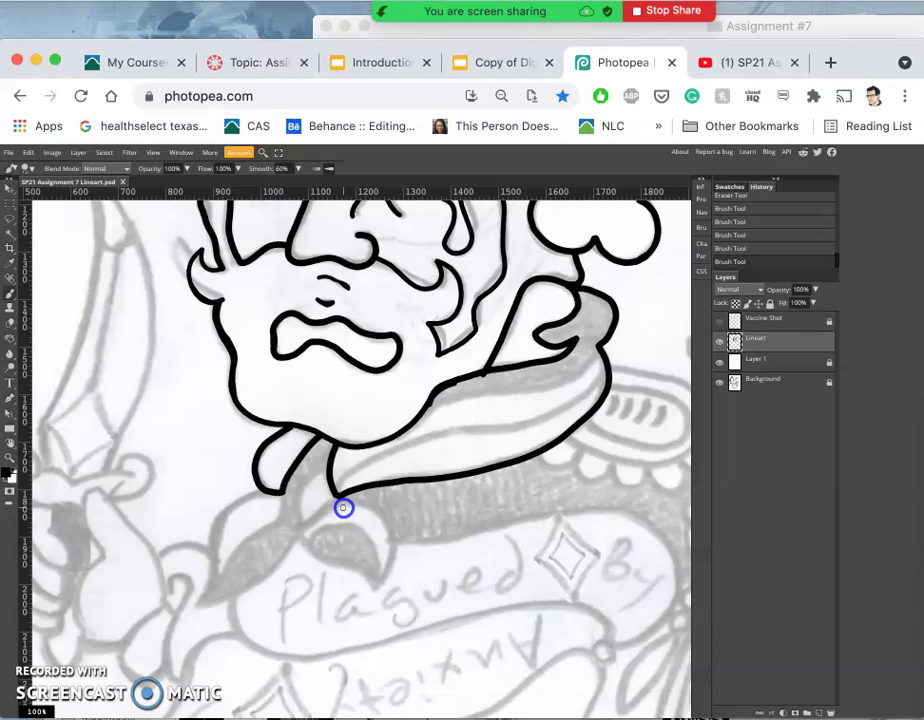
Step: Trace the lower edge of the collar's shaded inner band between the curled end and the jaw, undoing the rough strokes
mouse_move(482, 376)
left_mouse_down()
mouse_move(439, 417)
mouse_move(355, 445)
left_mouse_up()
key("ctrl+z")
left_click(399, 436)
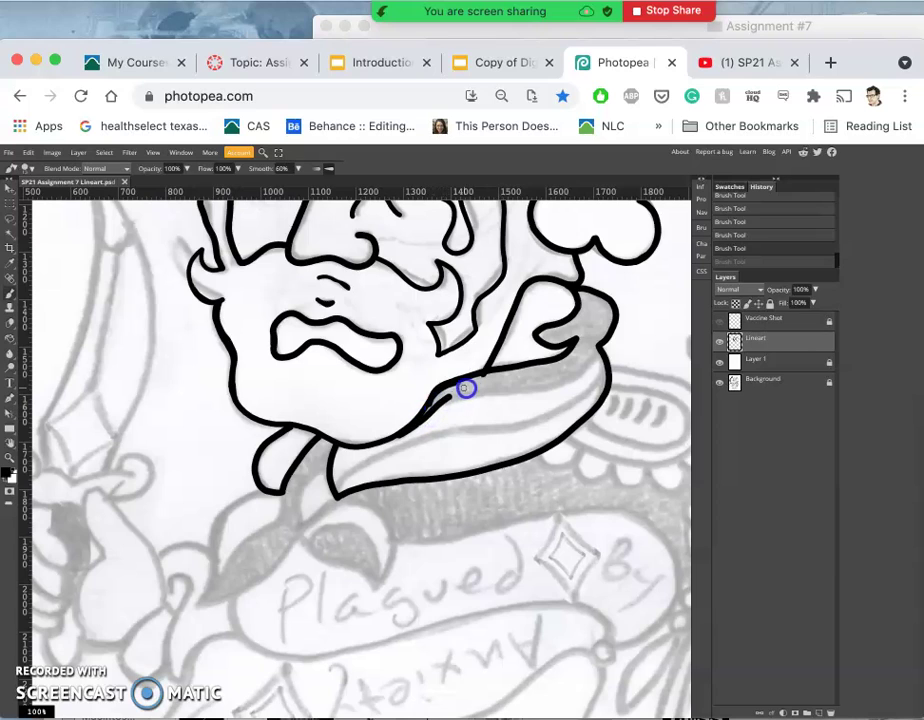
mouse_move(466, 388)
left_mouse_down()
mouse_move(584, 372)
mouse_move(596, 350)
left_mouse_up()
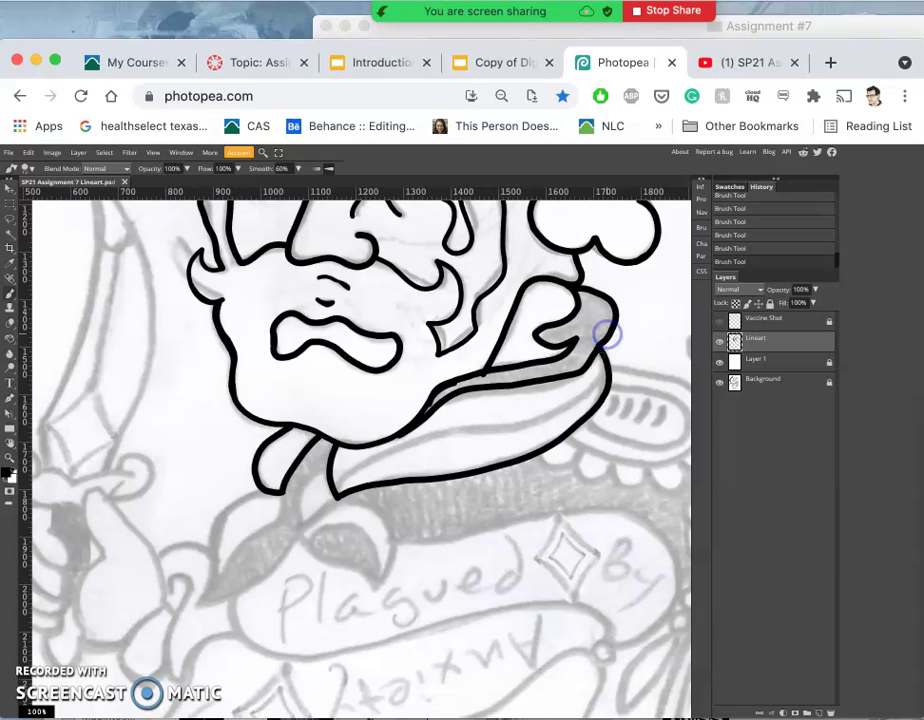
mouse_move(604, 330)
left_mouse_down()
mouse_move(582, 375)
mouse_move(589, 360)
left_mouse_up()
key("ctrl+z")
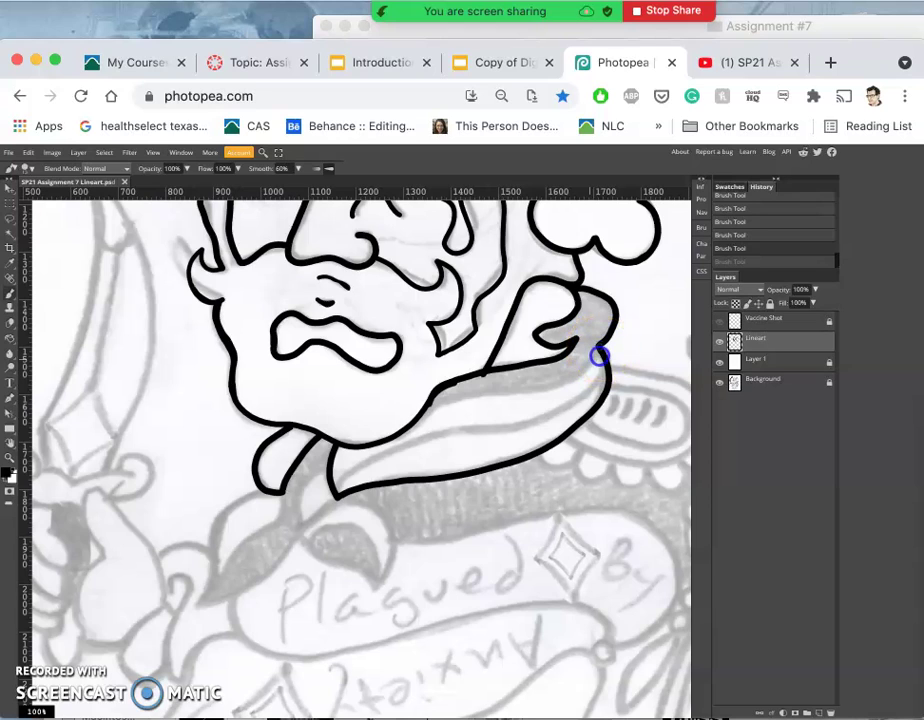
mouse_move(595, 360)
left_mouse_down()
mouse_move(533, 395)
mouse_move(437, 408)
left_mouse_up()
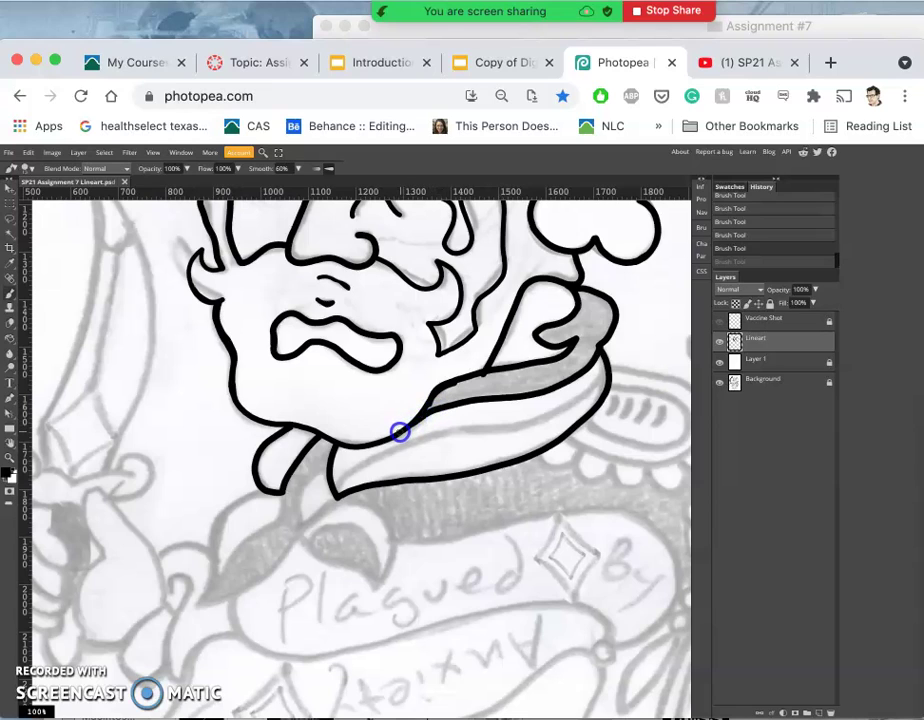
Step: Trace the middle fold line along the collar from the curled end to its front point, undoing the first stroke and redrawing it
mouse_move(600, 420)
left_mouse_down()
mouse_move(553, 445)
mouse_move(338, 491)
mouse_move(359, 464)
mouse_move(386, 452)
mouse_move(516, 429)
mouse_move(609, 363)
left_mouse_up()
mouse_move(604, 372)
left_mouse_down()
mouse_move(575, 406)
mouse_move(534, 427)
mouse_move(412, 439)
mouse_move(346, 478)
mouse_move(333, 507)
left_mouse_up()
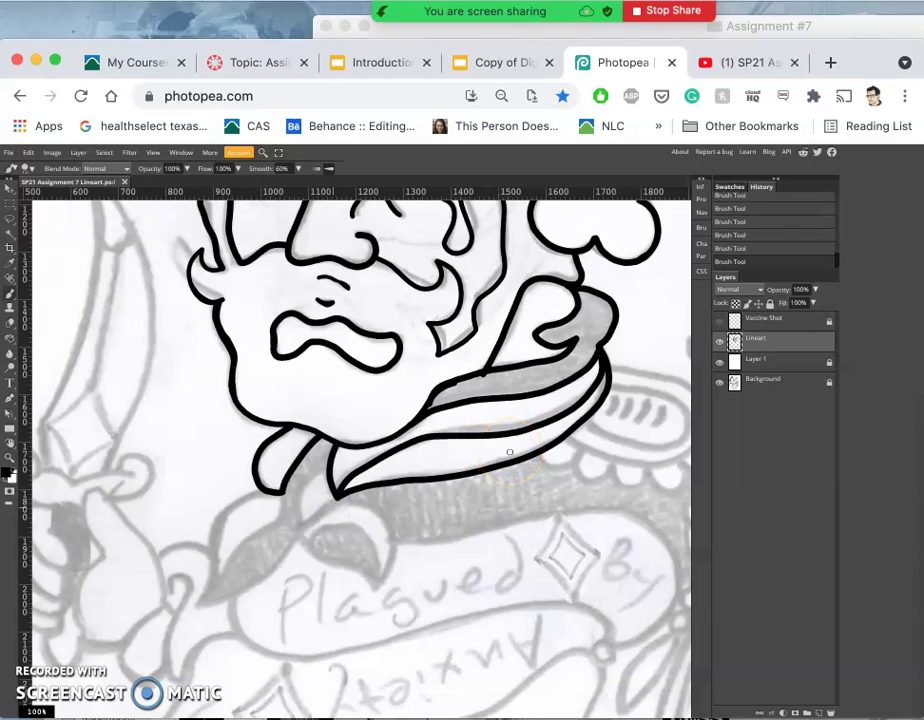
left_click(433, 492)
left_click_drag(433, 487, 604, 356)
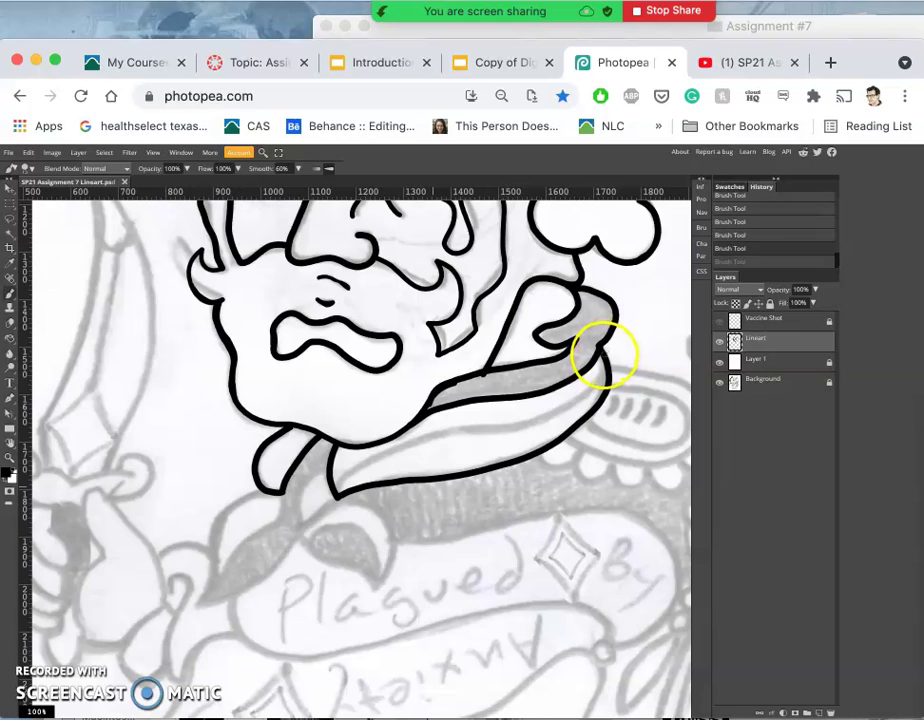
mouse_move(600, 355)
left_mouse_down()
mouse_move(584, 392)
mouse_move(536, 419)
mouse_move(435, 433)
mouse_move(351, 469)
left_mouse_up()
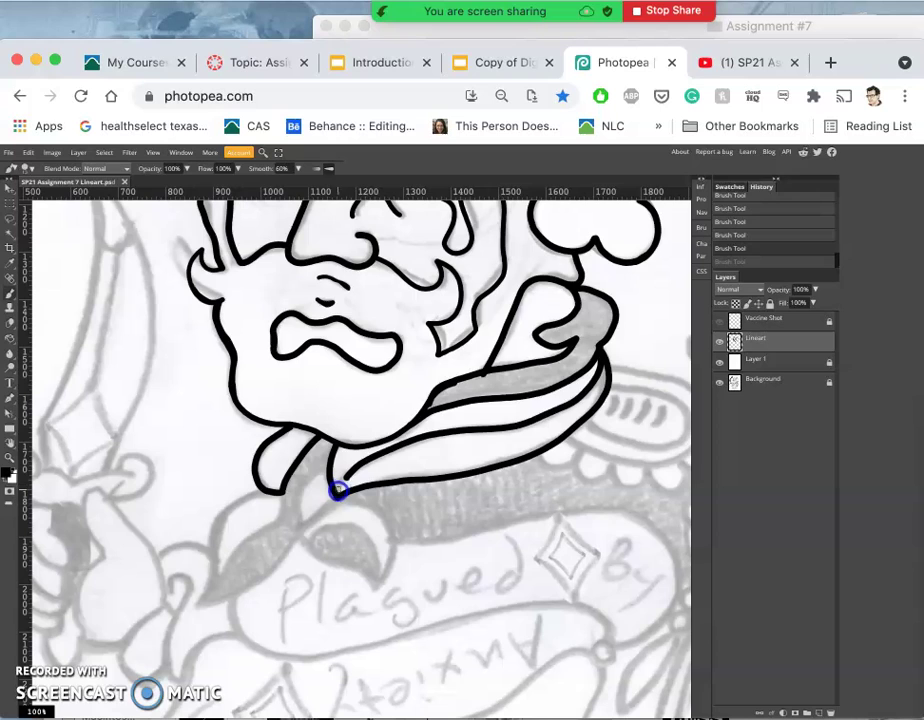
left_click(332, 511)
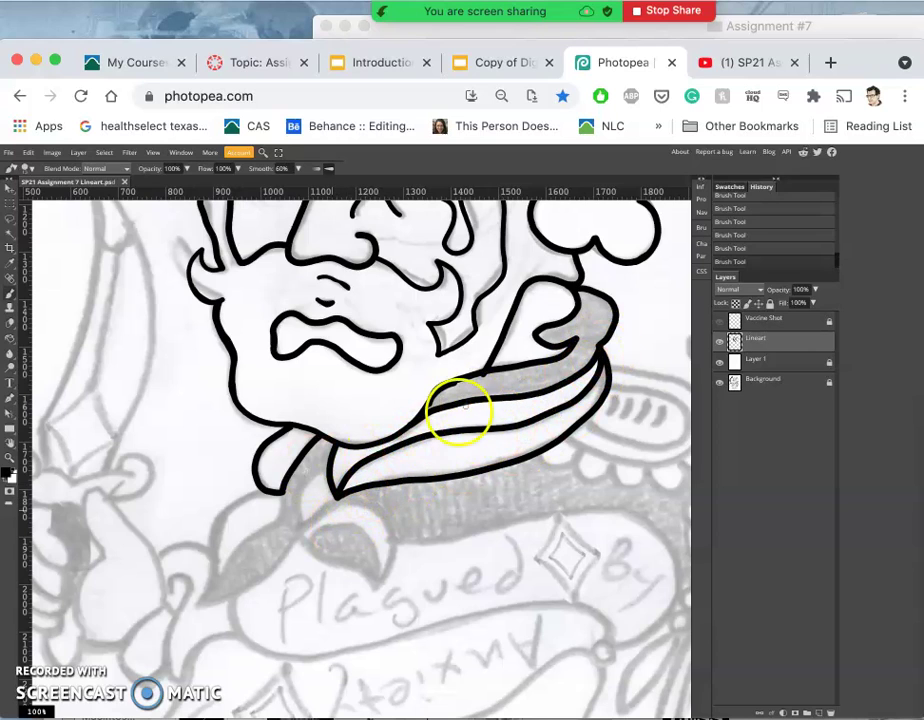
Step: Clean up the rough joint between the jaw and collar lines with the Eraser tool
scroll(460, 413, "up", 2)
scroll(460, 413, "up", 1)
scroll(462, 413, "right", 3)
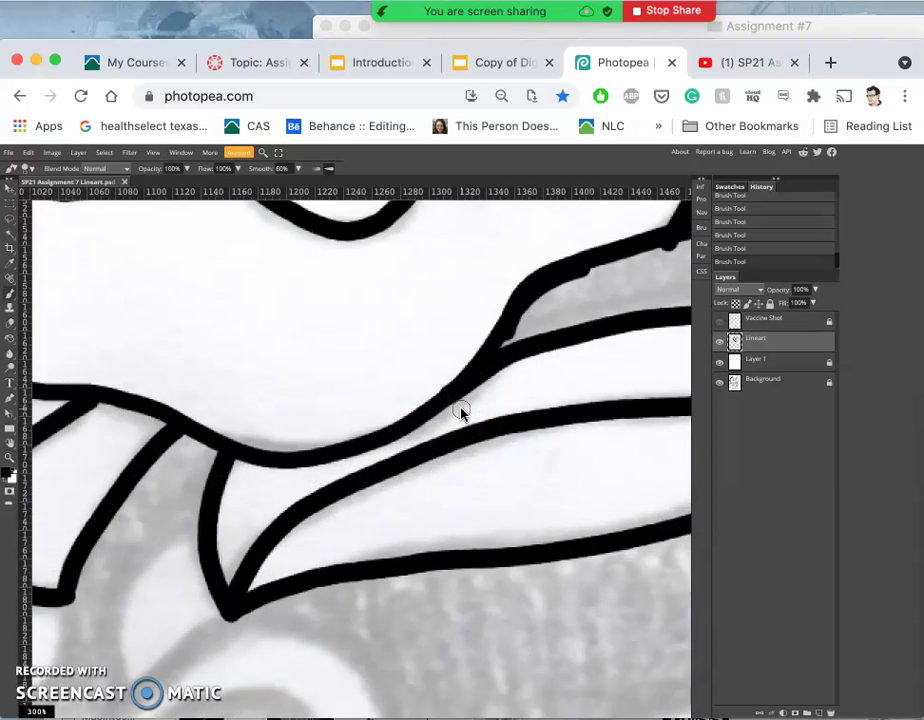
left_click(10, 324)
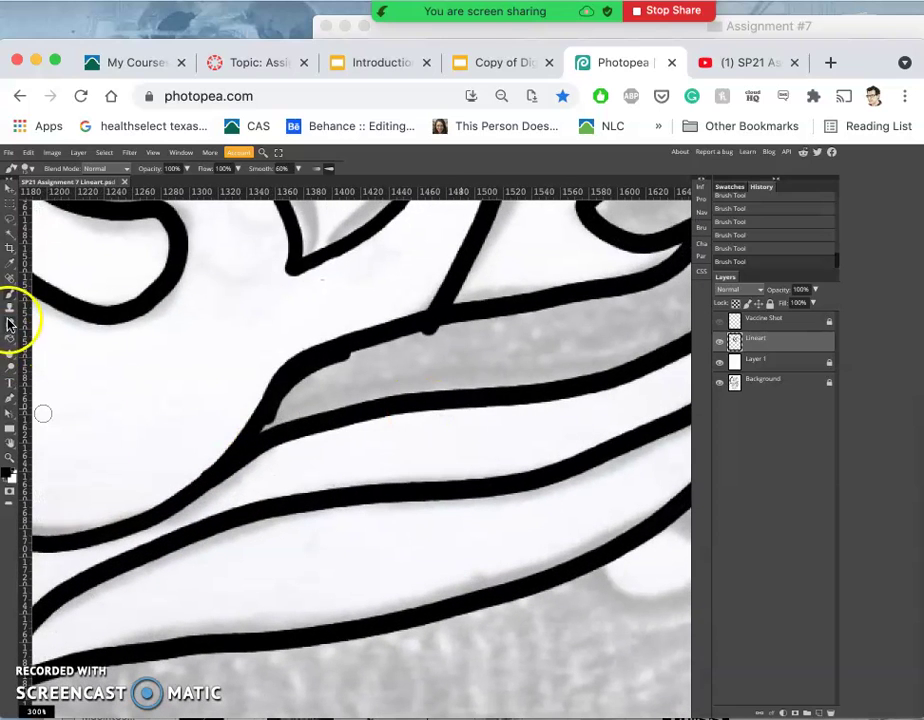